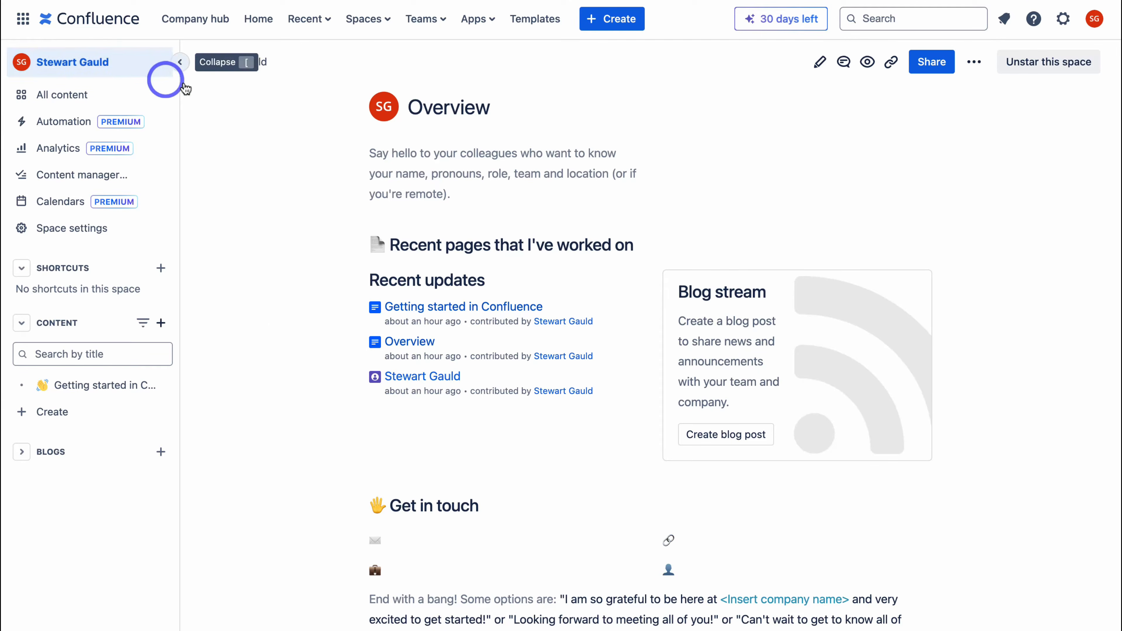
# Open the Getting started in Confluence page of the personal space
pyautogui.click(88, 389)
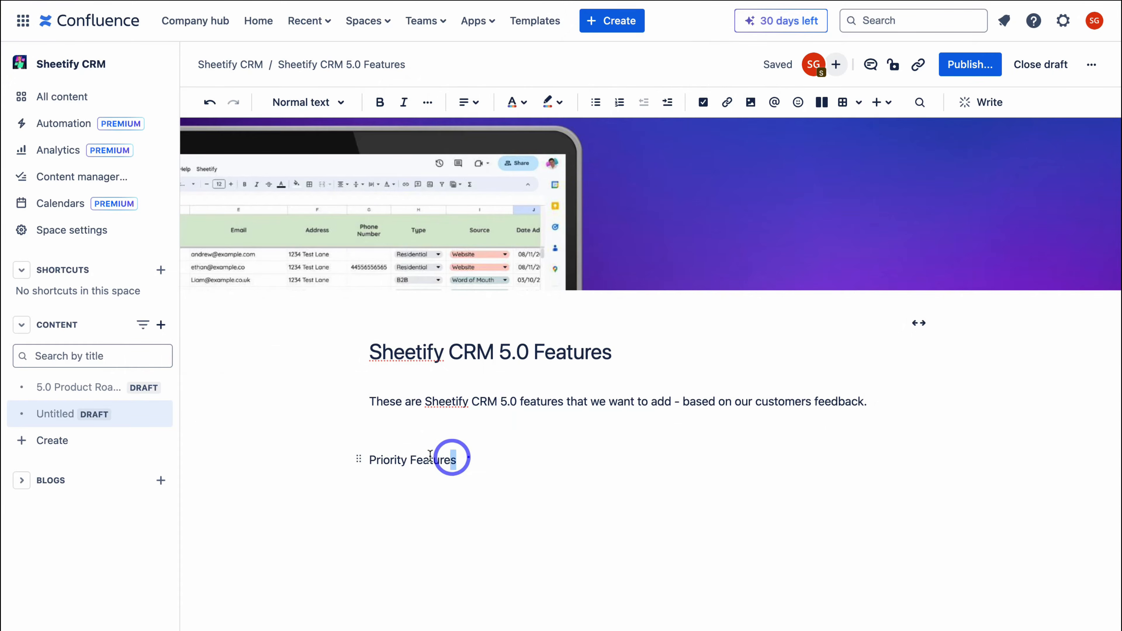
# Format "Priority Features" as Heading 2 and bold "Sheetify CRM 5.0 features" in the introductory sentence
pyautogui.click(321, 98)
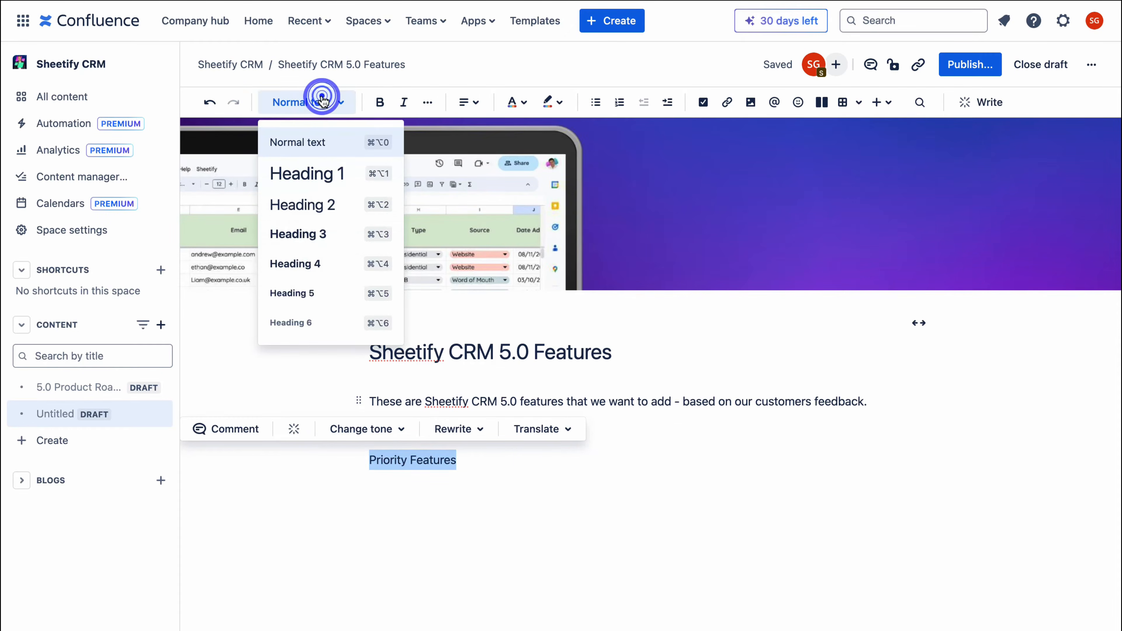
pyautogui.click(347, 209)
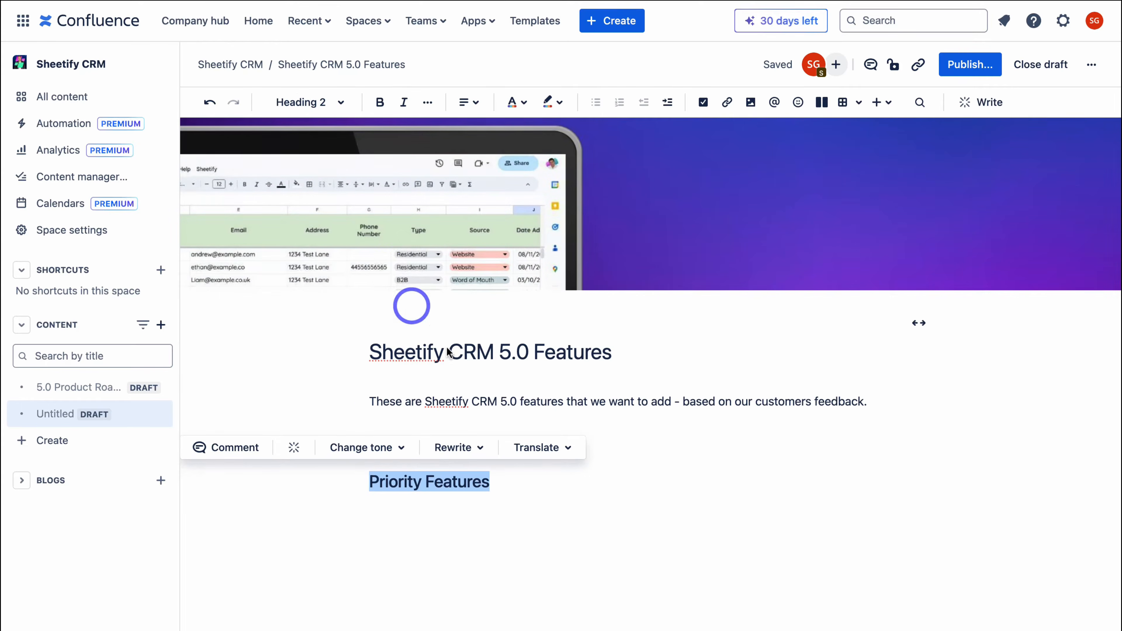
pyautogui.press('Return')
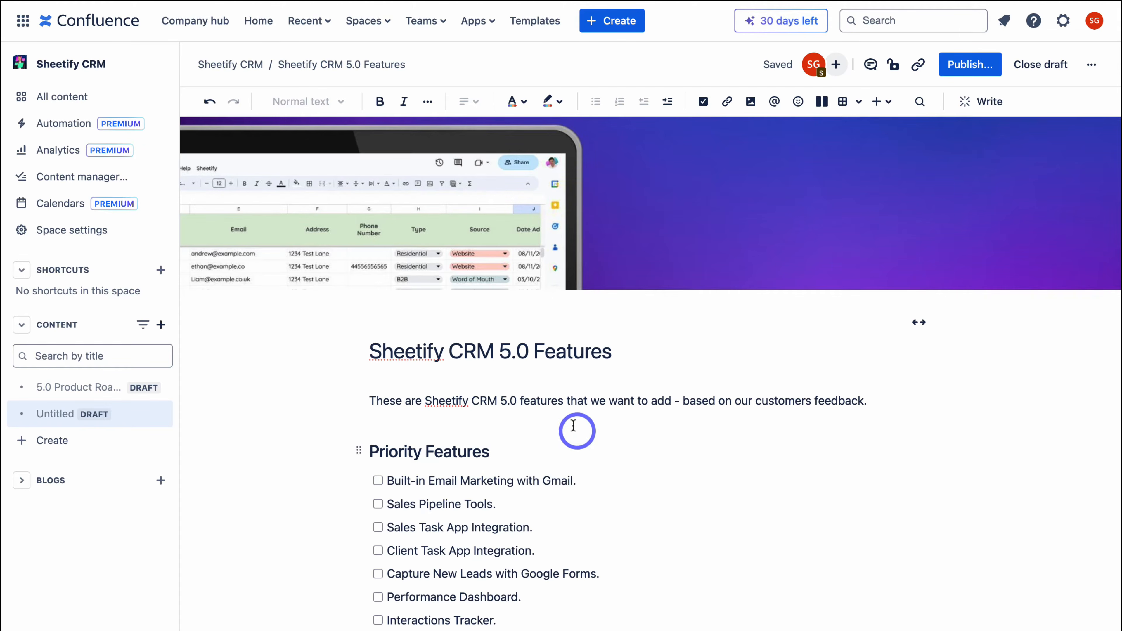
pyautogui.moveTo(427, 403); pyautogui.dragTo(425, 401)
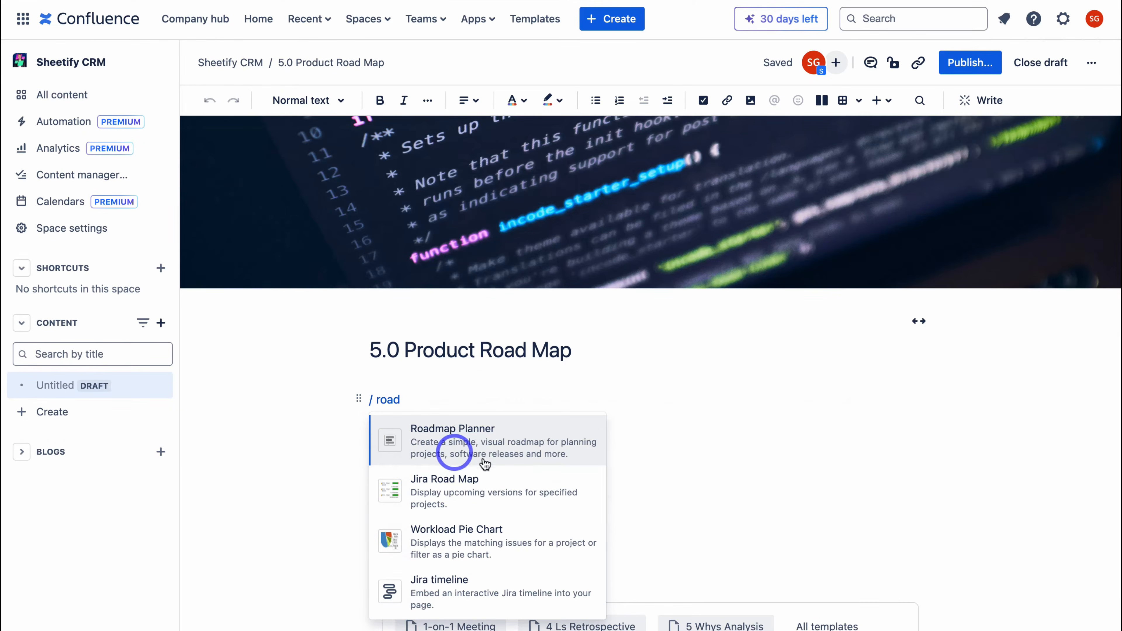
# Start inserting a Roadmap Planner in the body of the 5.0 Product Road Map page
pyautogui.click(530, 445)
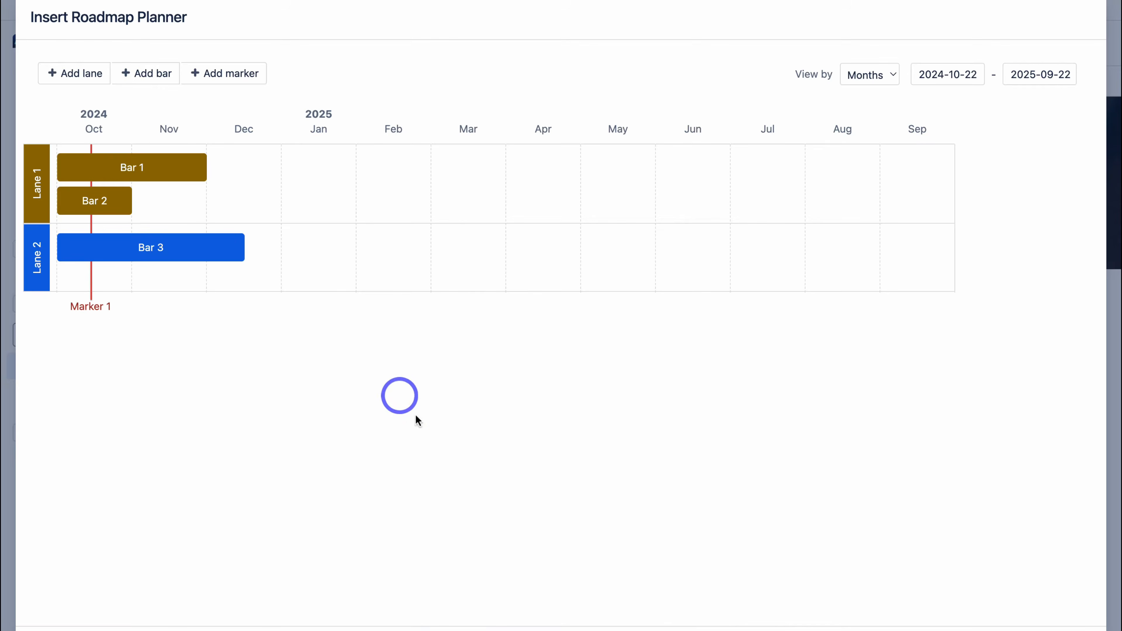
# Fill the first column of the status table with Sales Pipeline Tracker, Email Tracker and Task Tracker, one per row
pyautogui.click(448, 505)
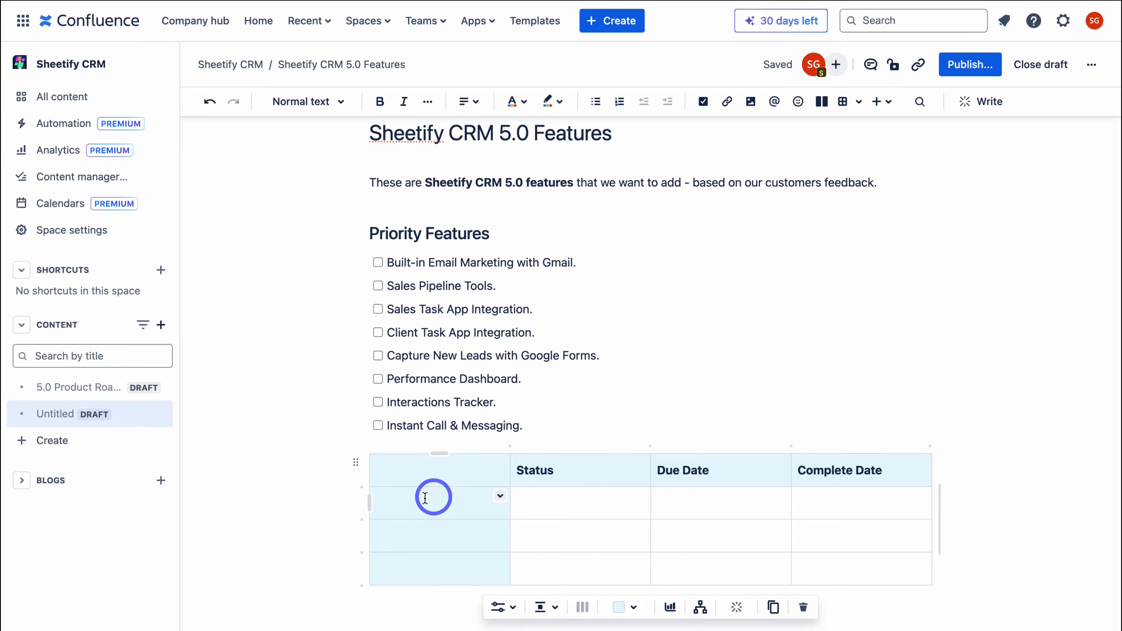
pyautogui.write('Sales Pipeline Tracker')
pyautogui.press('Down')
pyautogui.write('Email Tracker')
pyautogui.press('Down')
pyautogui.write('Task Tracker')
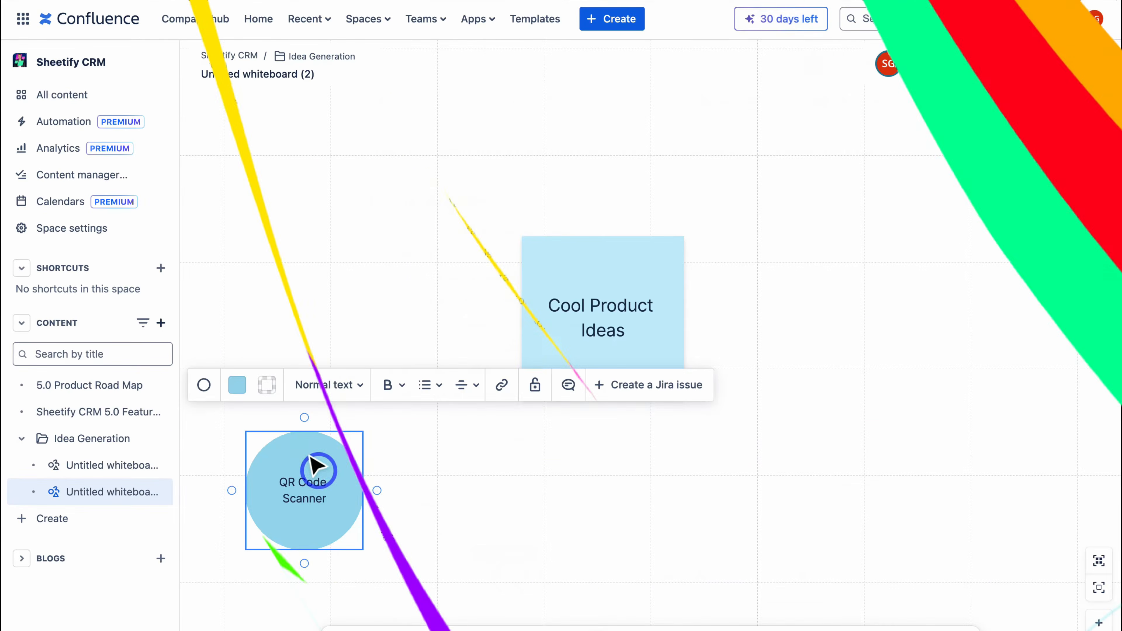
# Fill the QR Code Scanner circle with light yellow and draw a connector from it to the Cool Product Ideas note
pyautogui.click(235, 388)
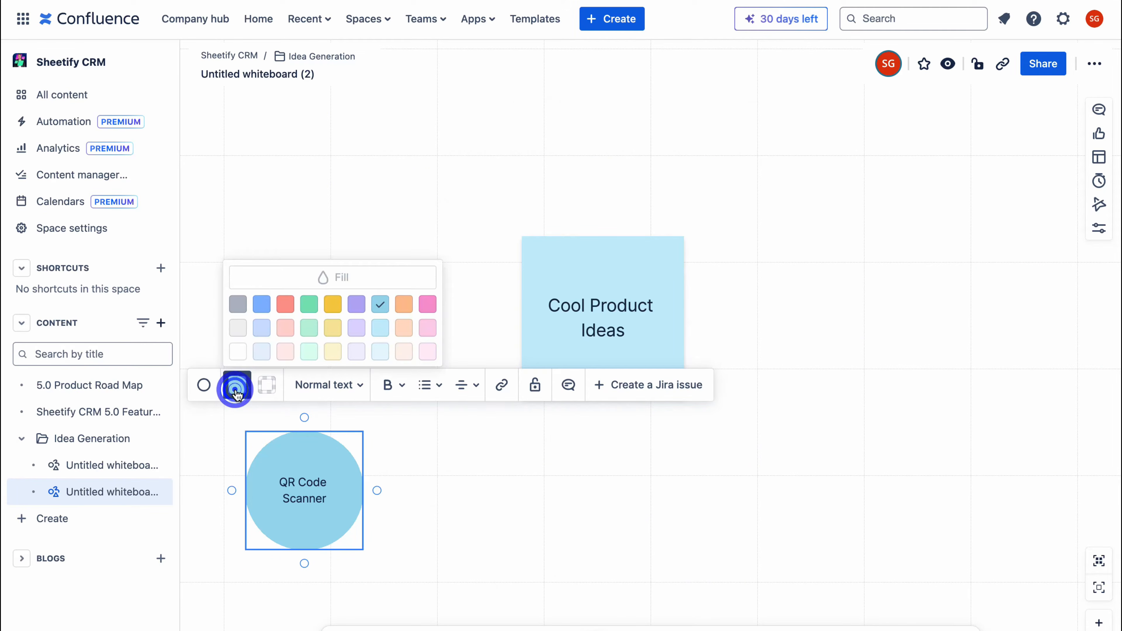
pyautogui.click(332, 332)
pyautogui.moveTo(378, 491); pyautogui.dragTo(617, 441)
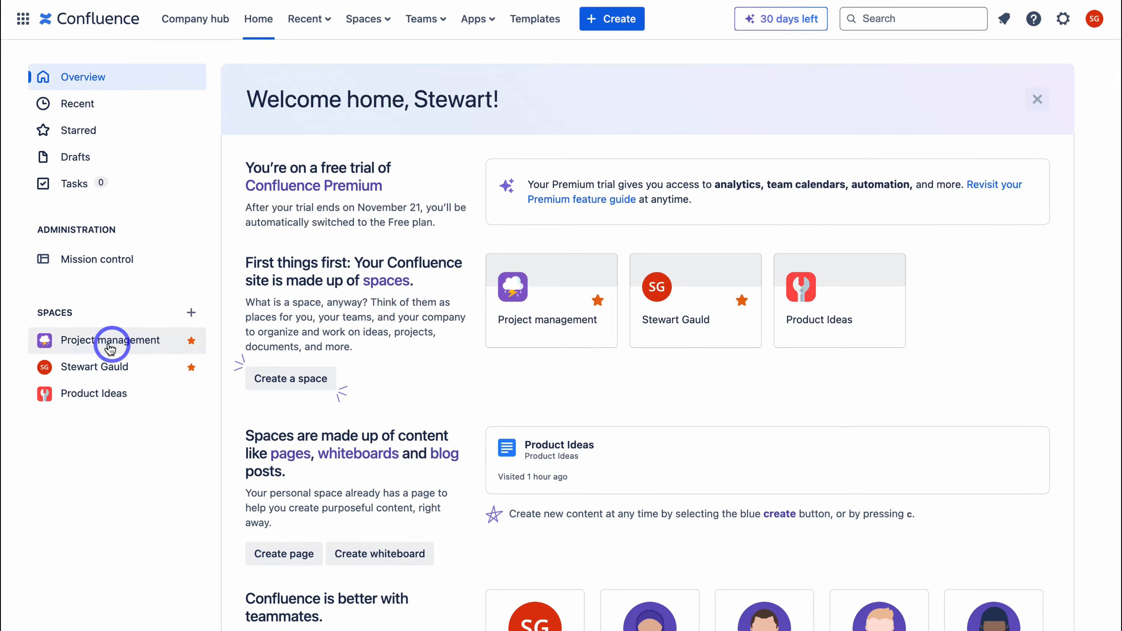
# Open the Project management space and look through its overview page
pyautogui.click(154, 347)
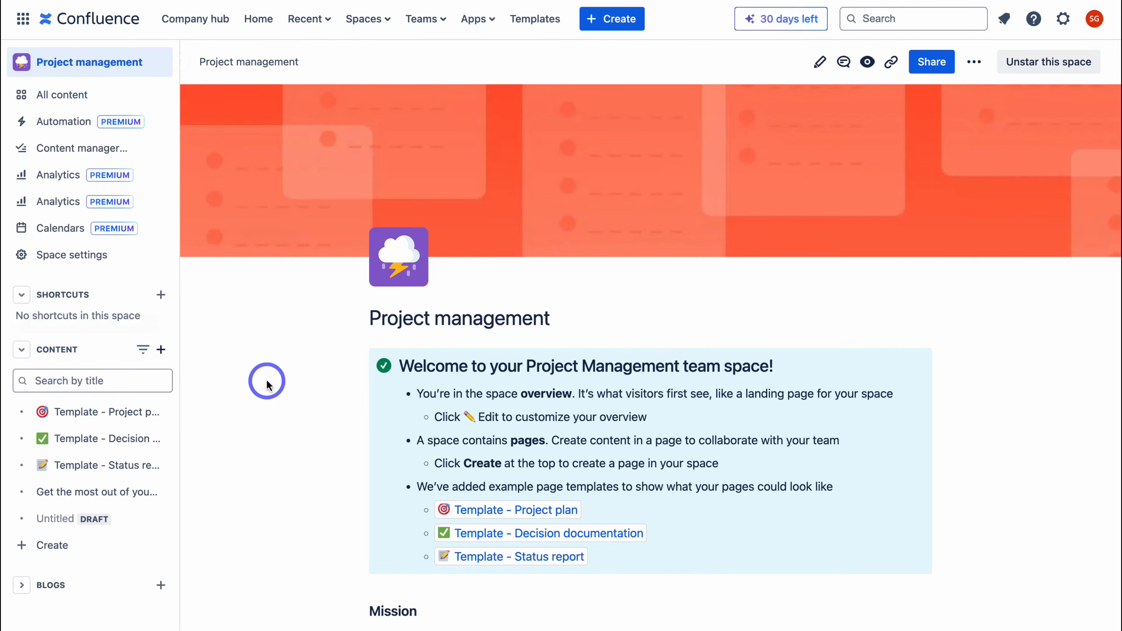
pyautogui.scroll(-10, 267, 382)
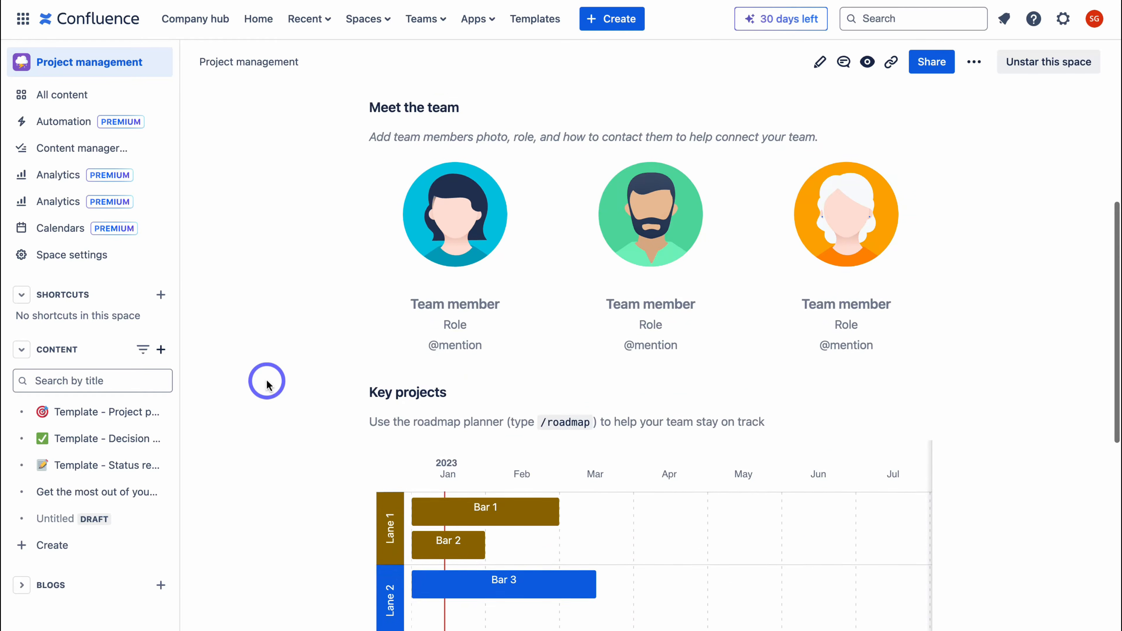
pyautogui.scroll(10, 267, 382)
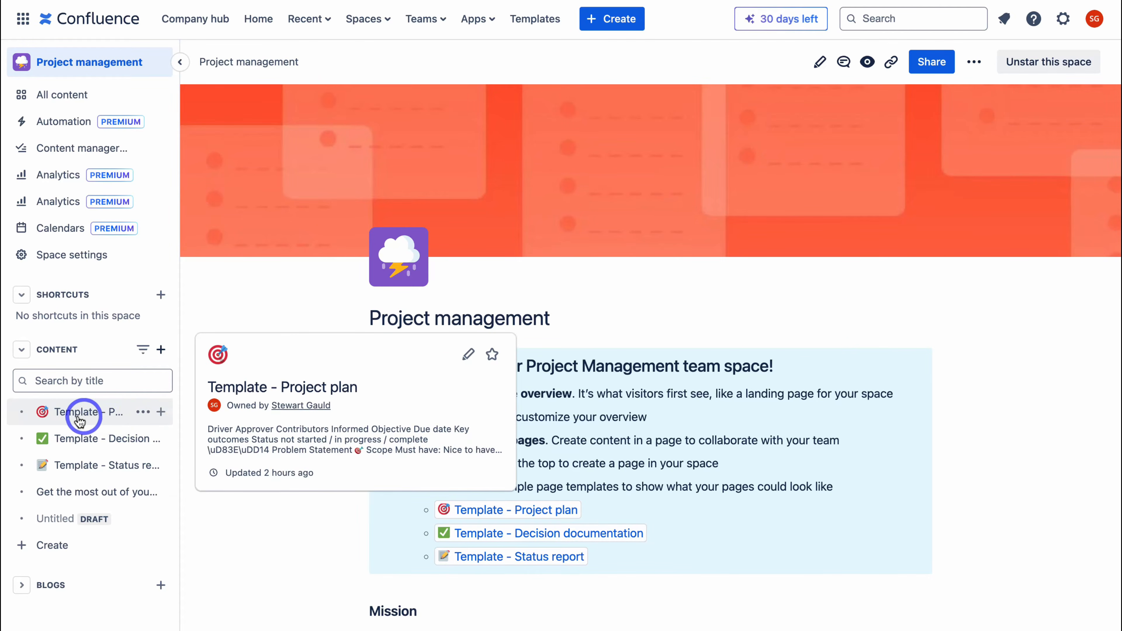
# Look over the Project plan, Decision documentation and Status report template pages in the space
pyautogui.click(85, 420)
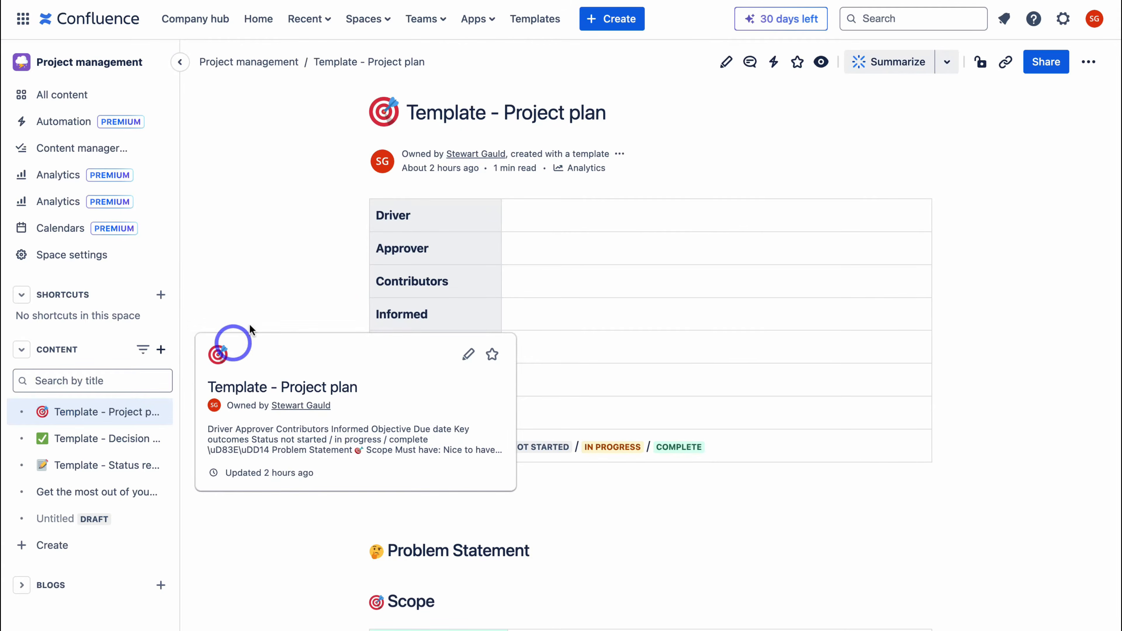
pyautogui.scroll(-10, 285, 292)
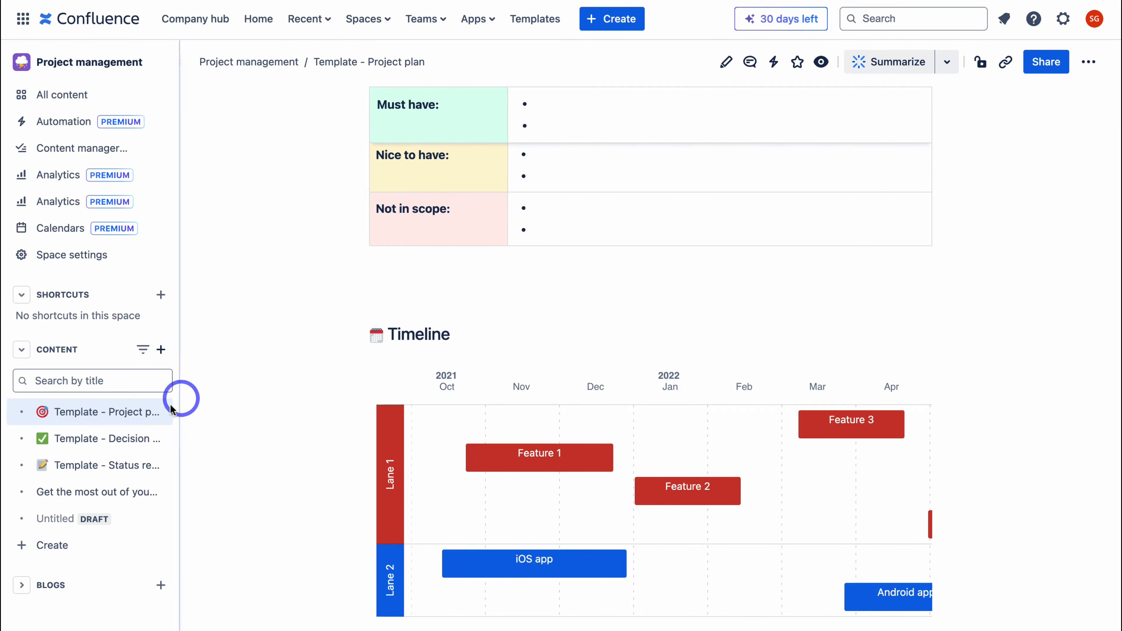
pyautogui.click(129, 436)
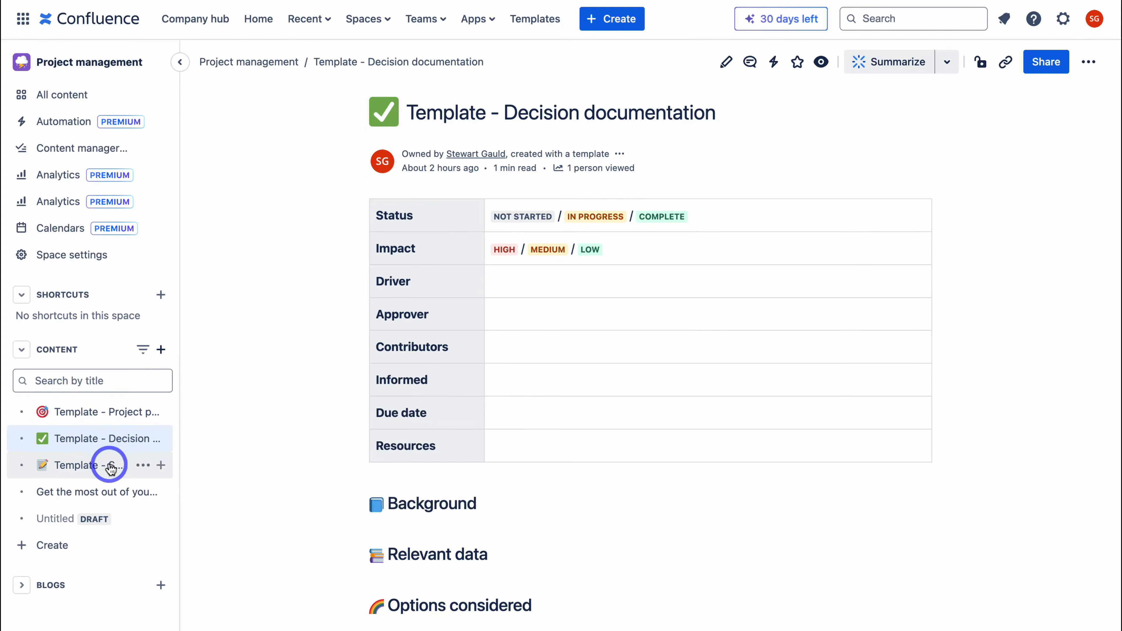
pyautogui.click(110, 466)
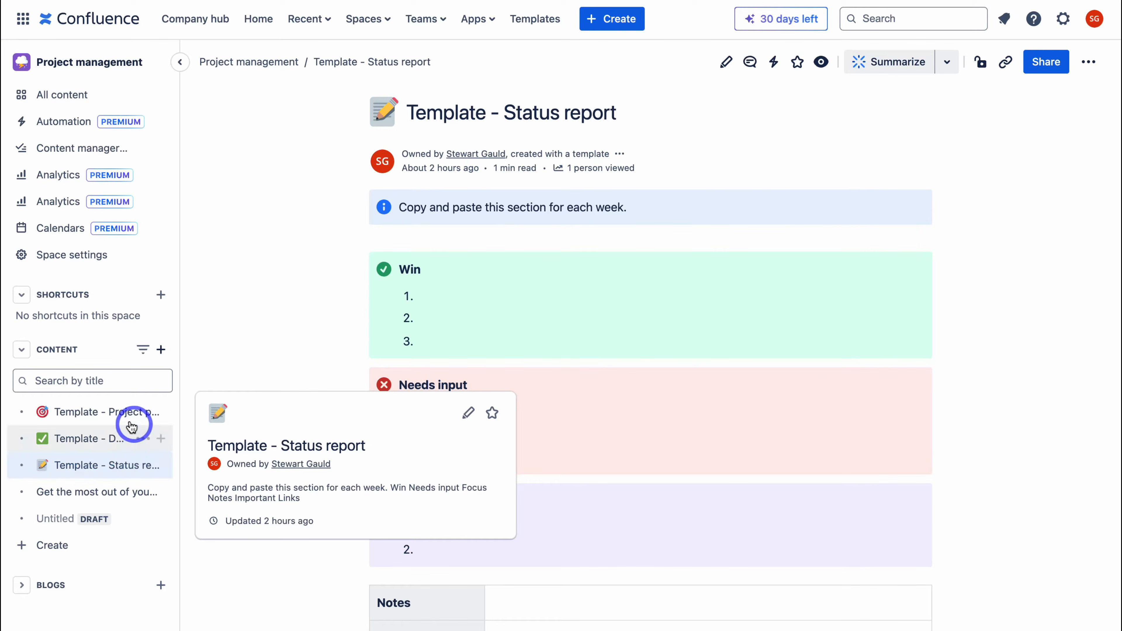
# Go back to the Project plan template and review its scope, timeline, milestones and reference sections
pyautogui.click(117, 413)
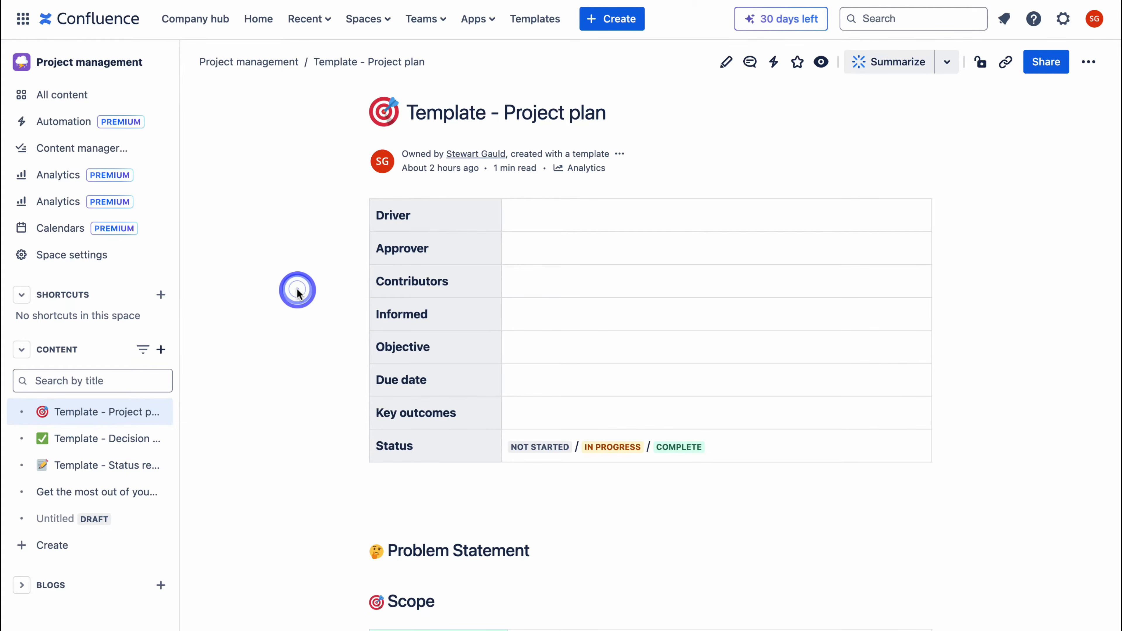
pyautogui.scroll(-7, 297, 291)
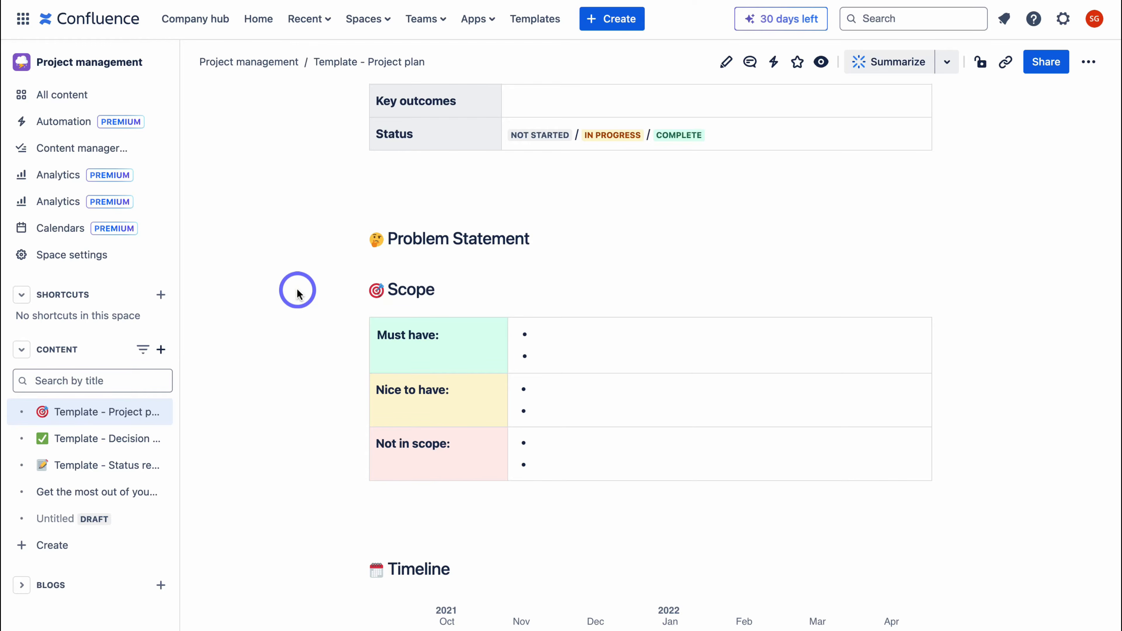
pyautogui.scroll(-6, 297, 292)
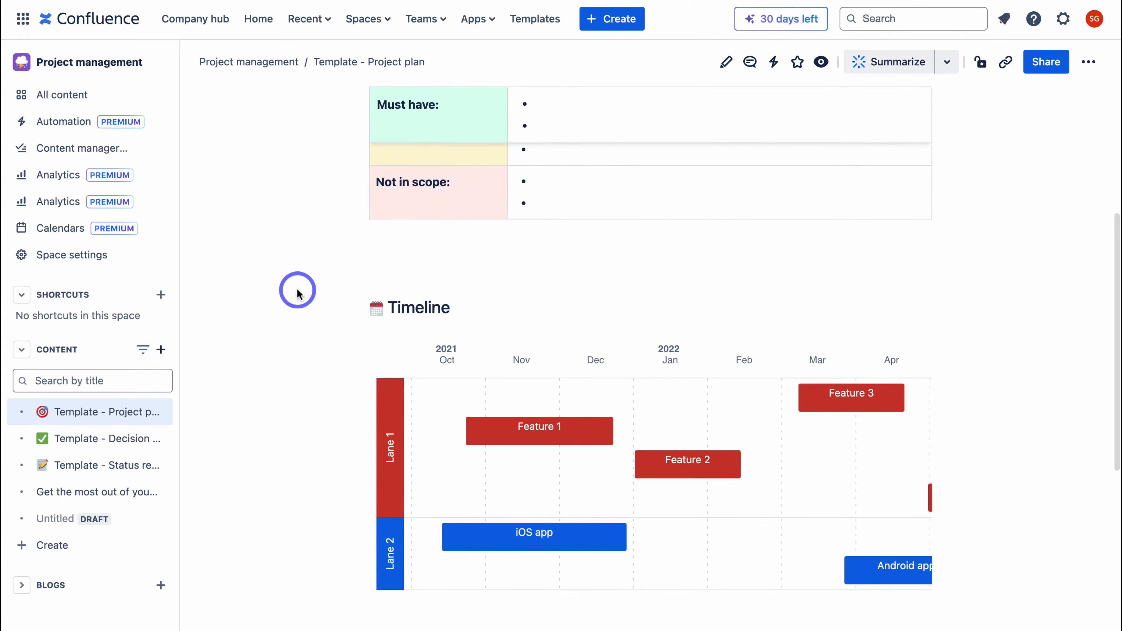
pyautogui.scroll(-12, 297, 291)
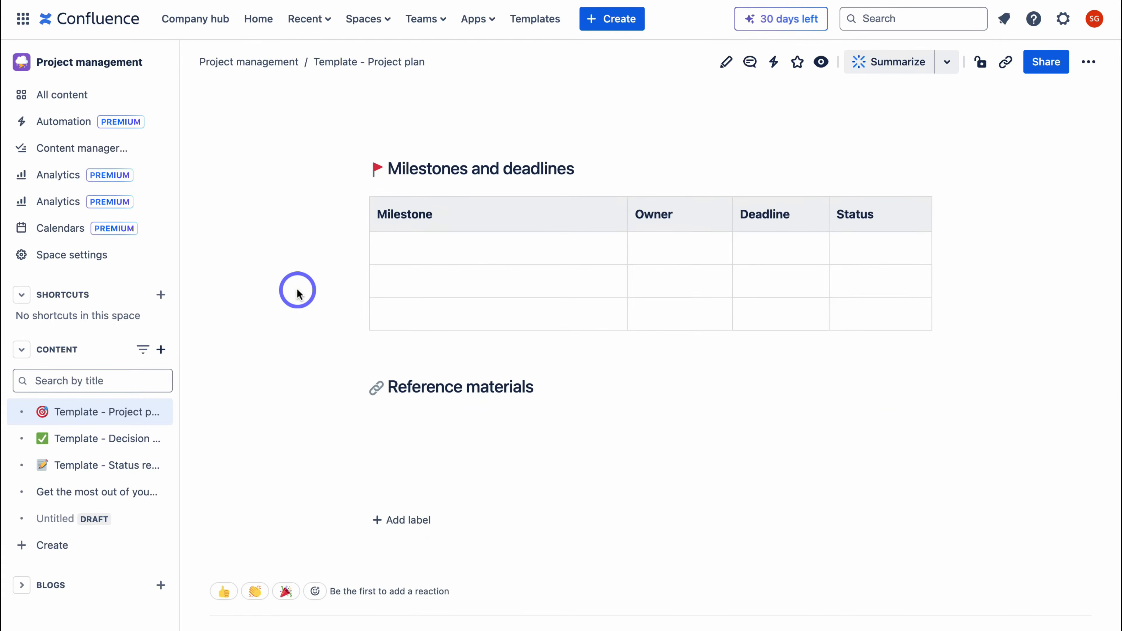
pyautogui.scroll(20, 297, 292)
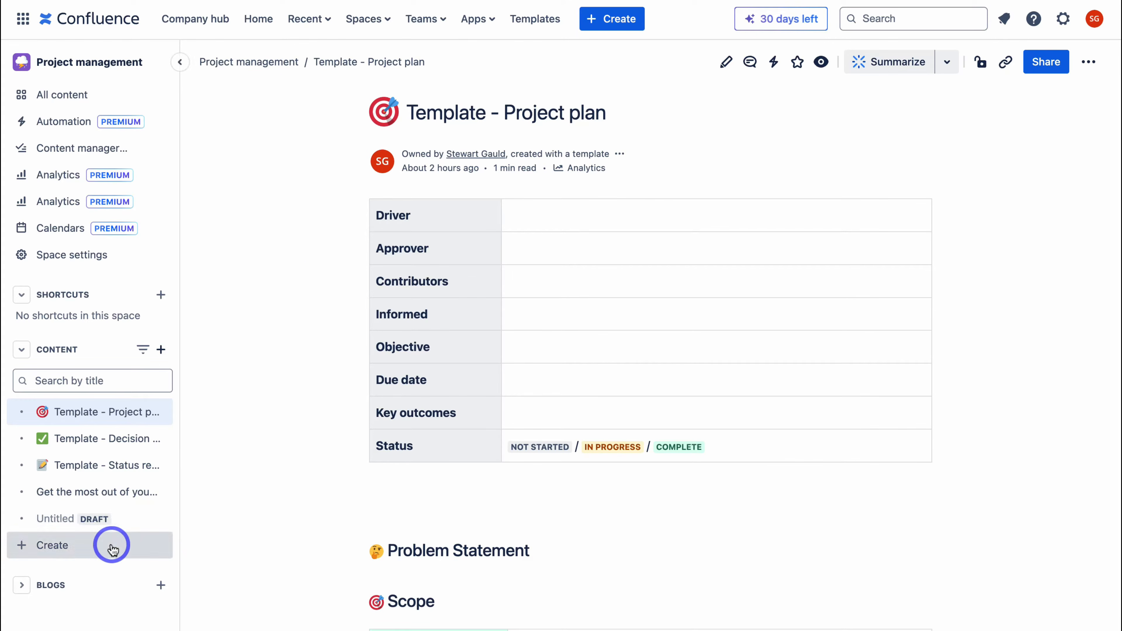
# Create a new page in the Project management space and title it "Test Page"
pyautogui.click(108, 544)
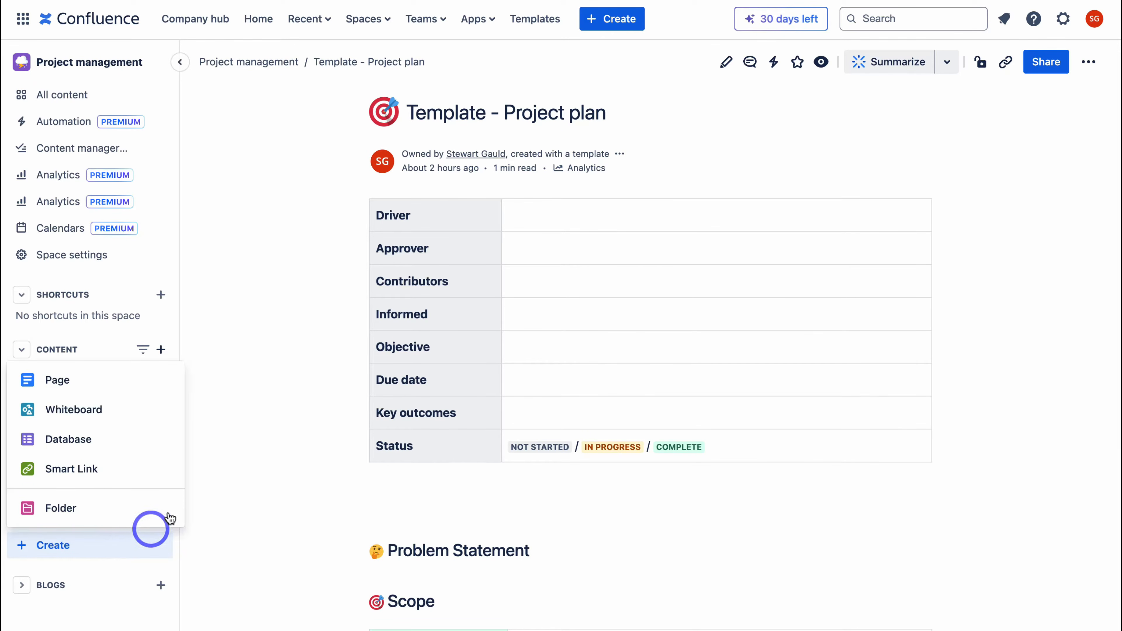
pyautogui.click(132, 391)
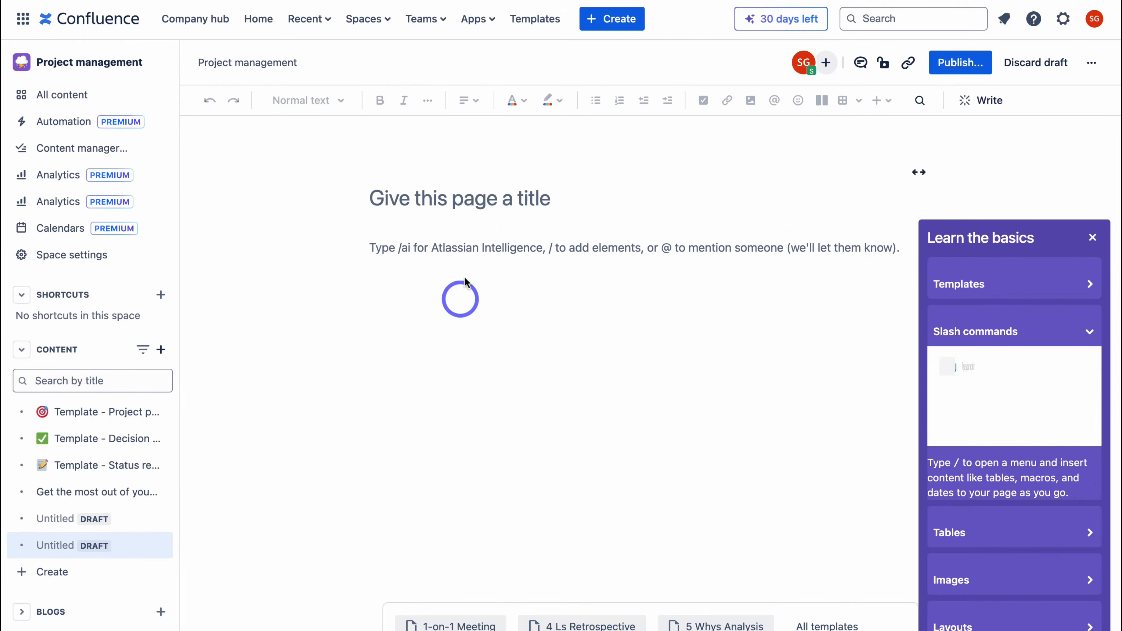
pyautogui.click(406, 201)
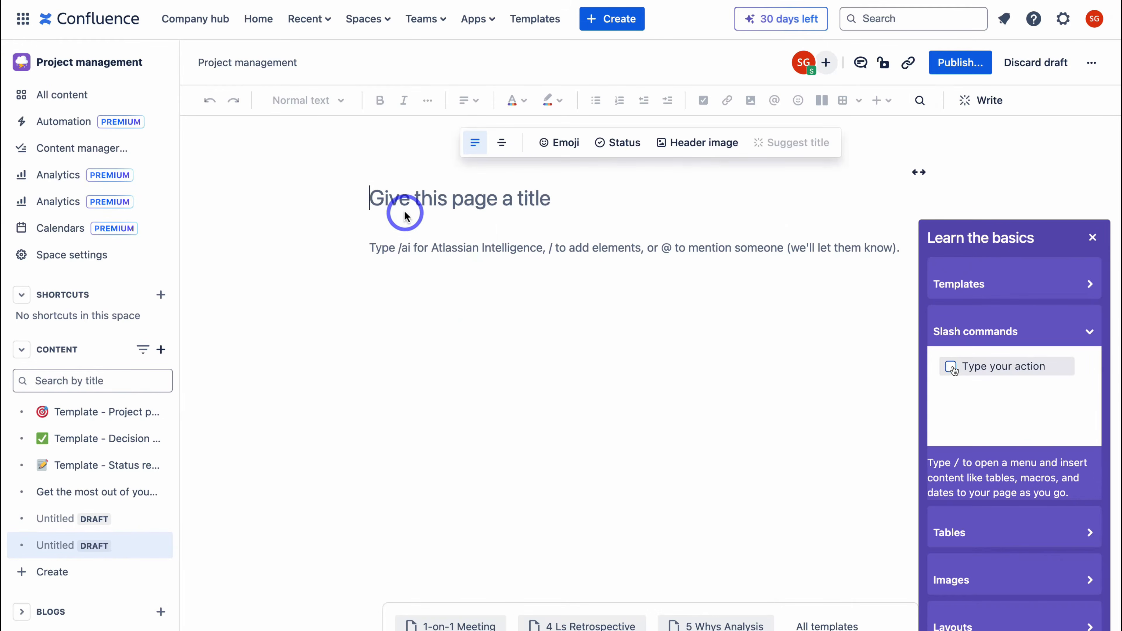
pyautogui.write('Test Page')
# Insert a table into the page body with a slash command
pyautogui.click(389, 248)
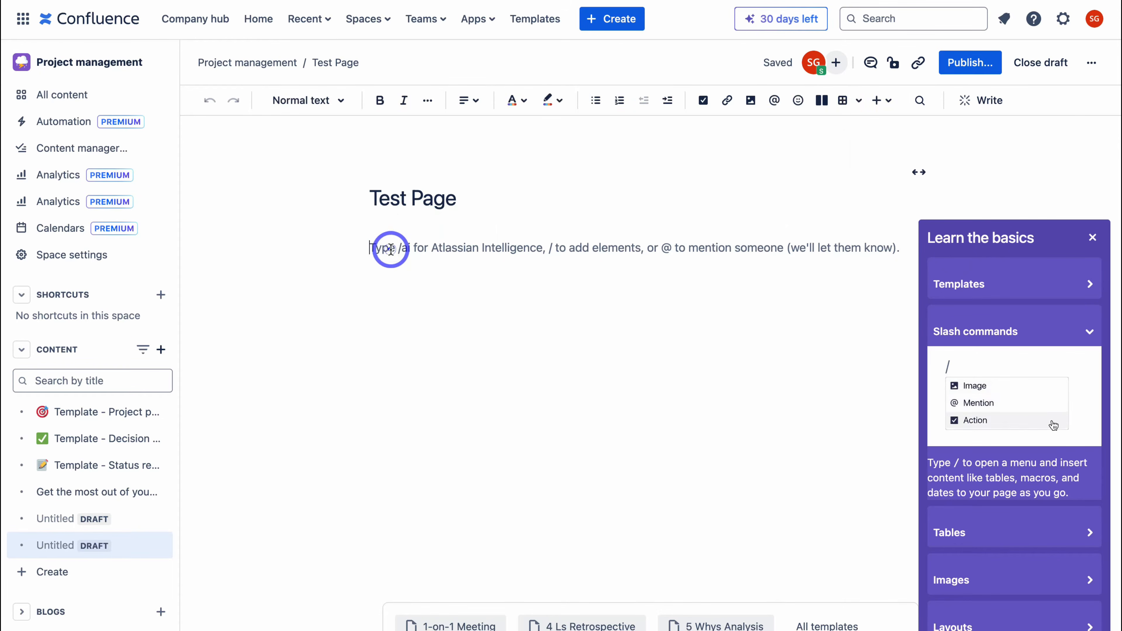
pyautogui.write('/')
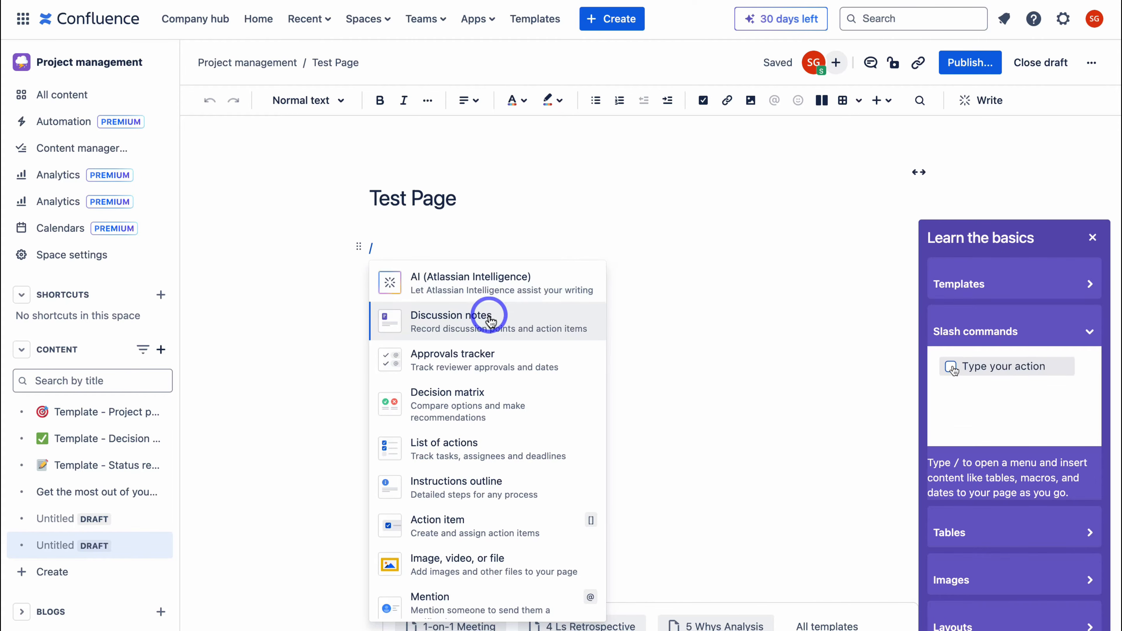
pyautogui.scroll(-3, 494, 351)
pyautogui.scroll(-2, 498, 357)
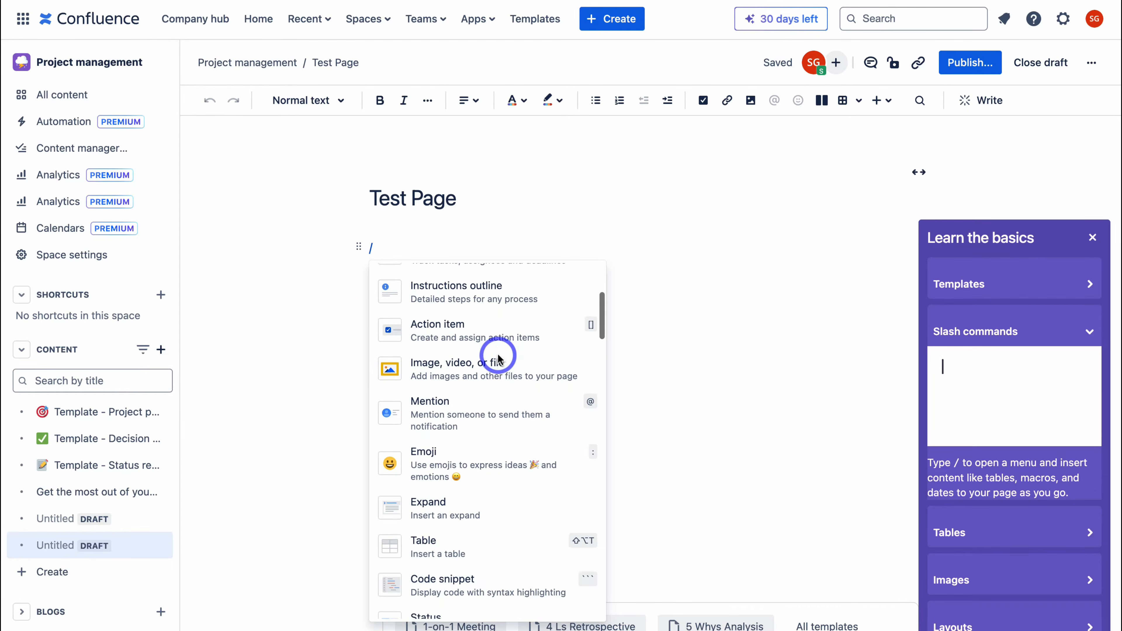
pyautogui.scroll(-3, 513, 402)
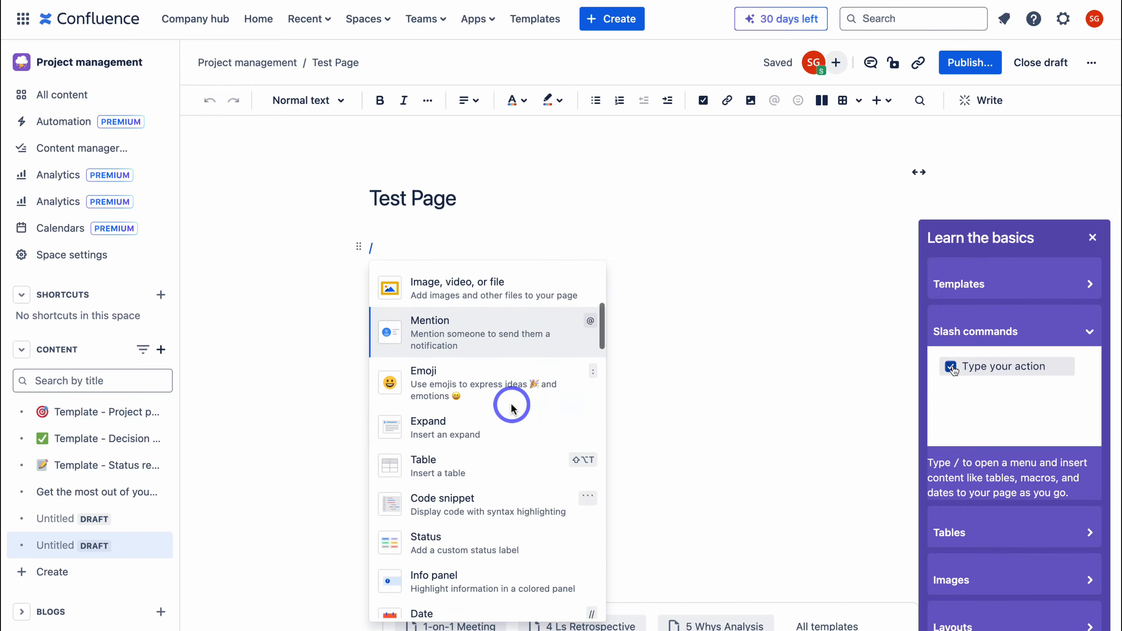
pyautogui.click(493, 418)
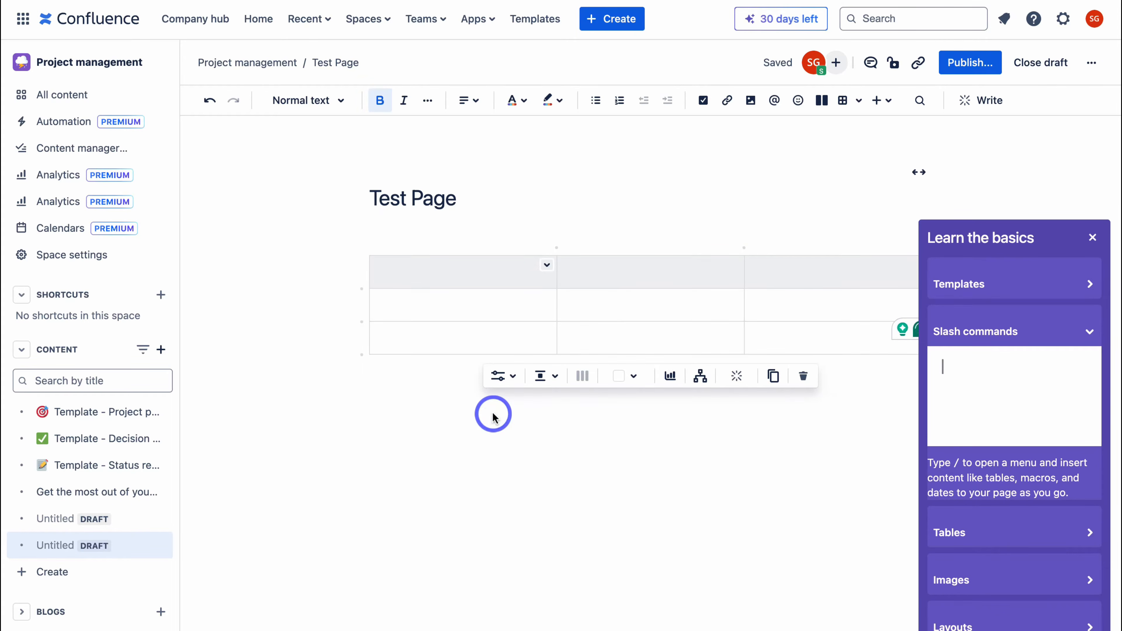
# Add a Layouts section below the table and set it to two columns with a narrow left sidebar
pyautogui.click(392, 402)
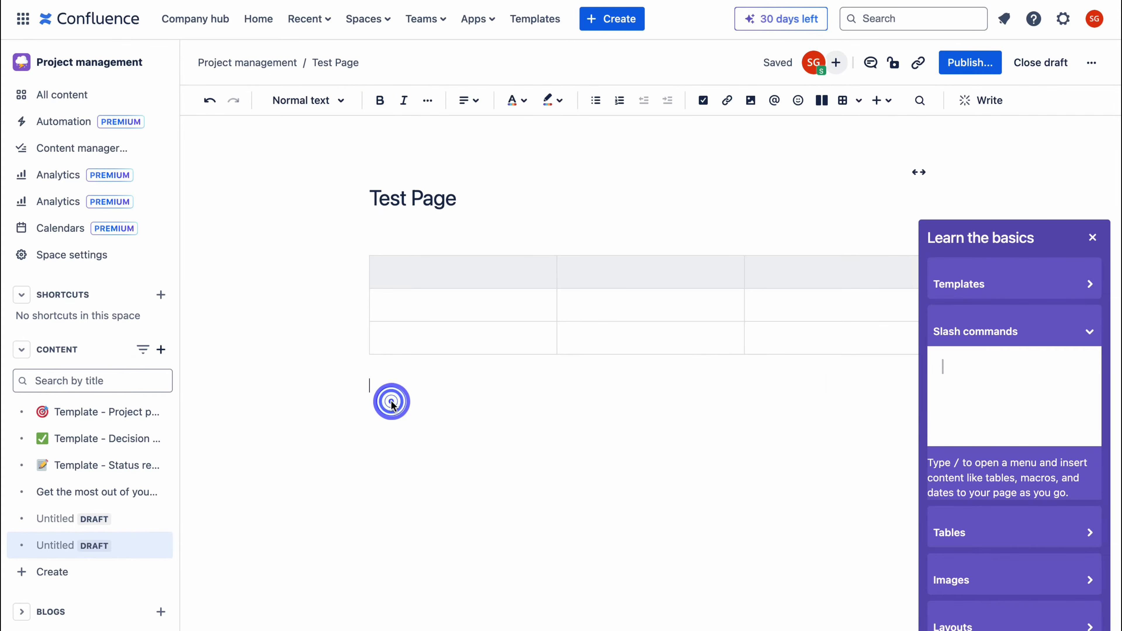
pyautogui.write('/l')
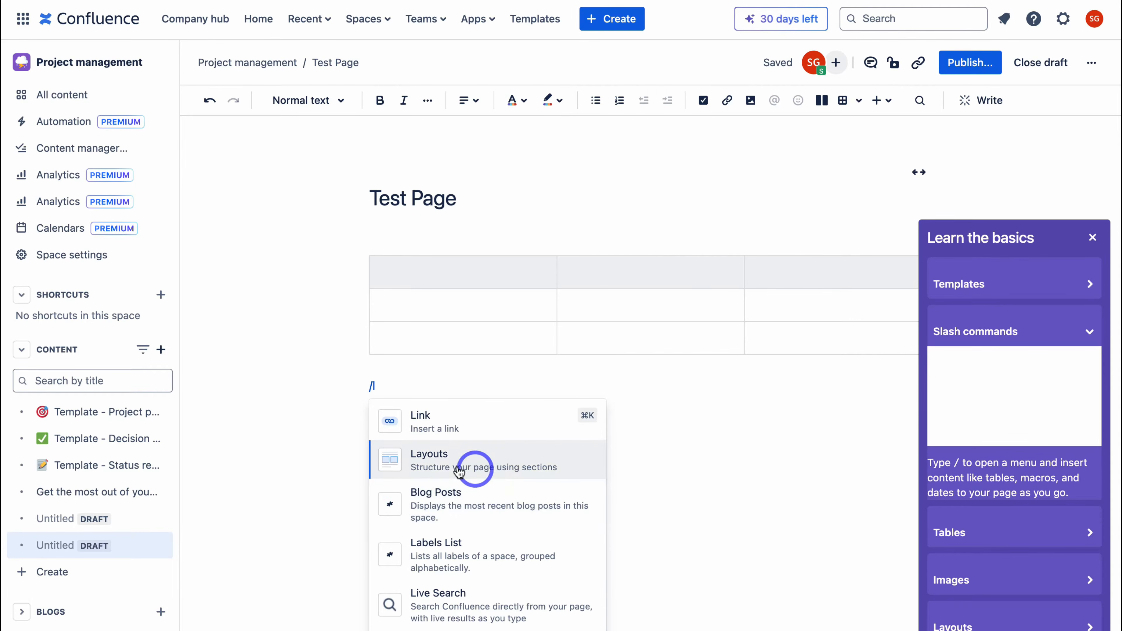
pyautogui.click(563, 464)
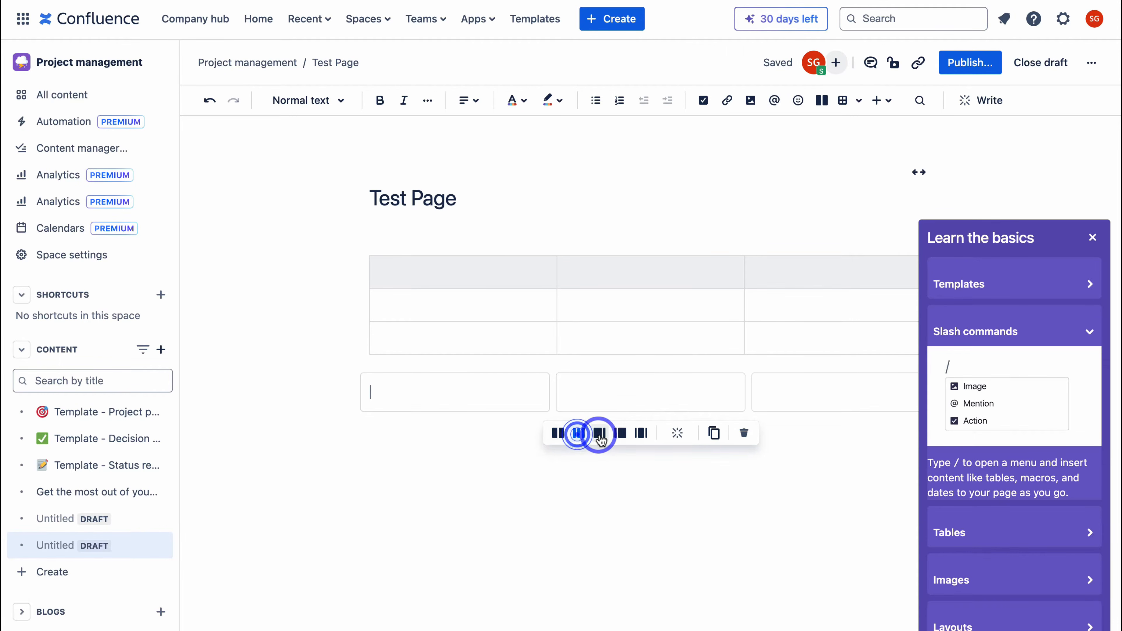
pyautogui.click(600, 434)
pyautogui.click(620, 433)
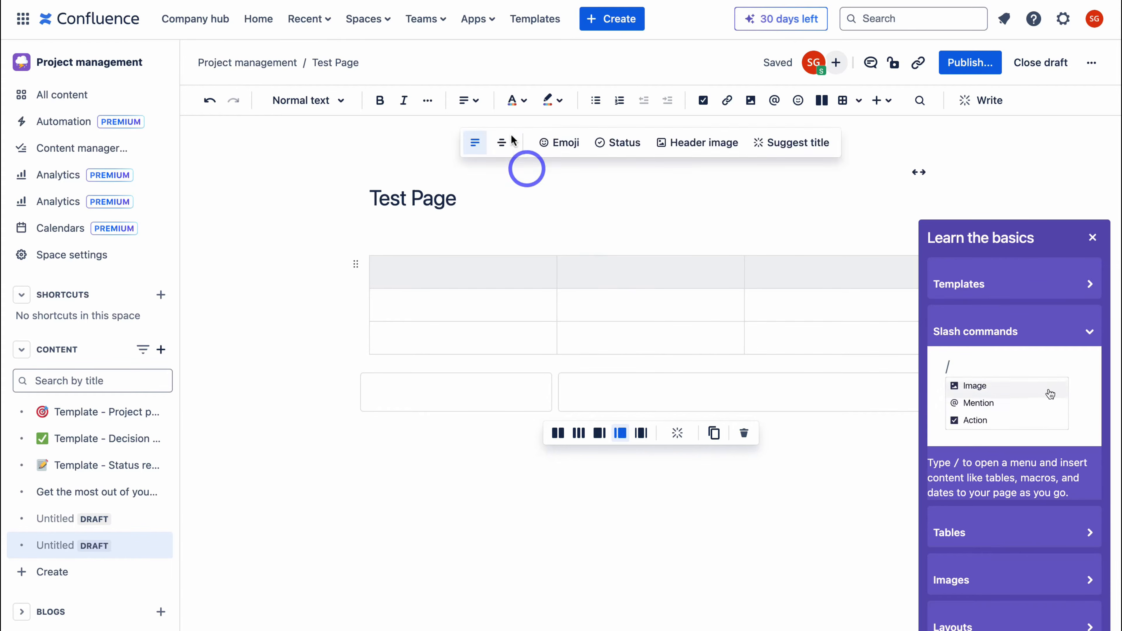
# Review the popular apps and app management options, and return to the home page
pyautogui.click(486, 29)
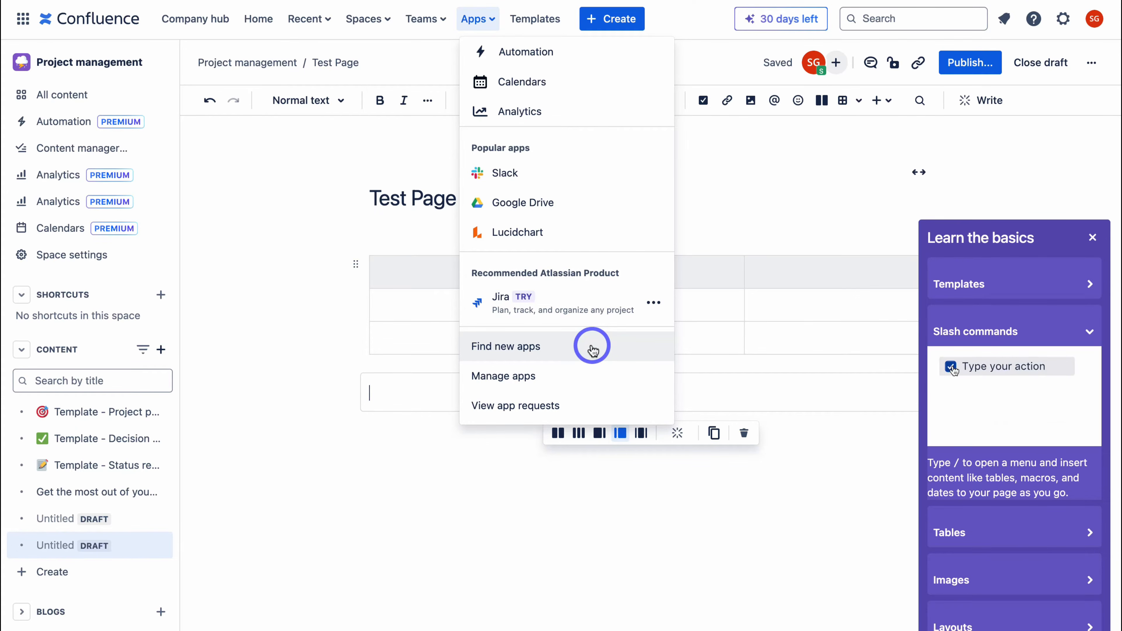
pyautogui.click(258, 20)
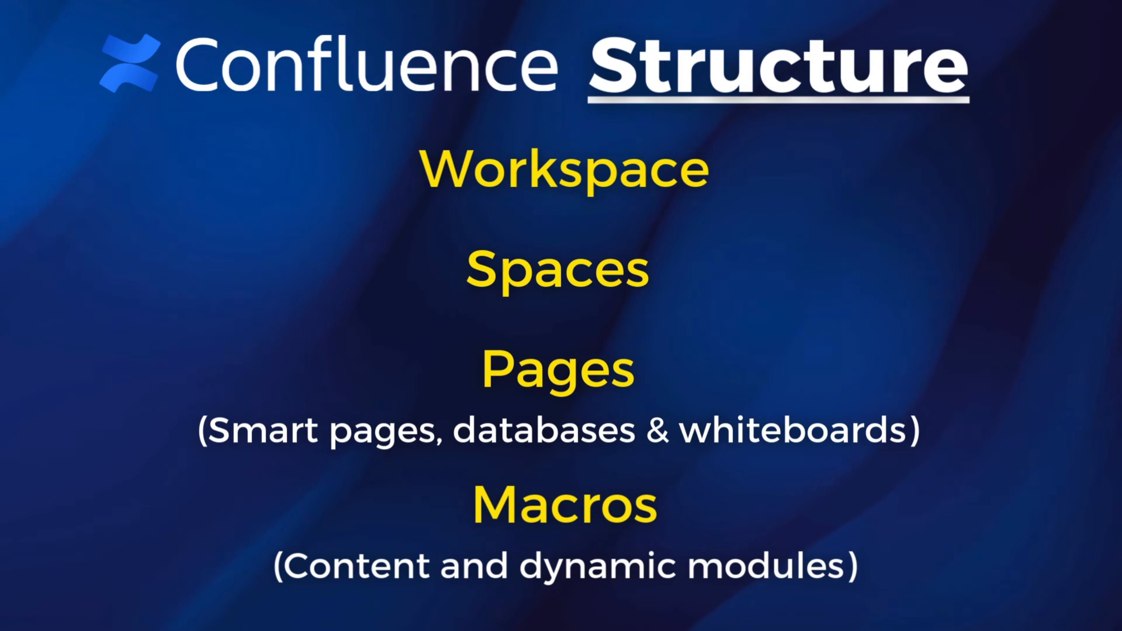
pyautogui.click(258, 28)
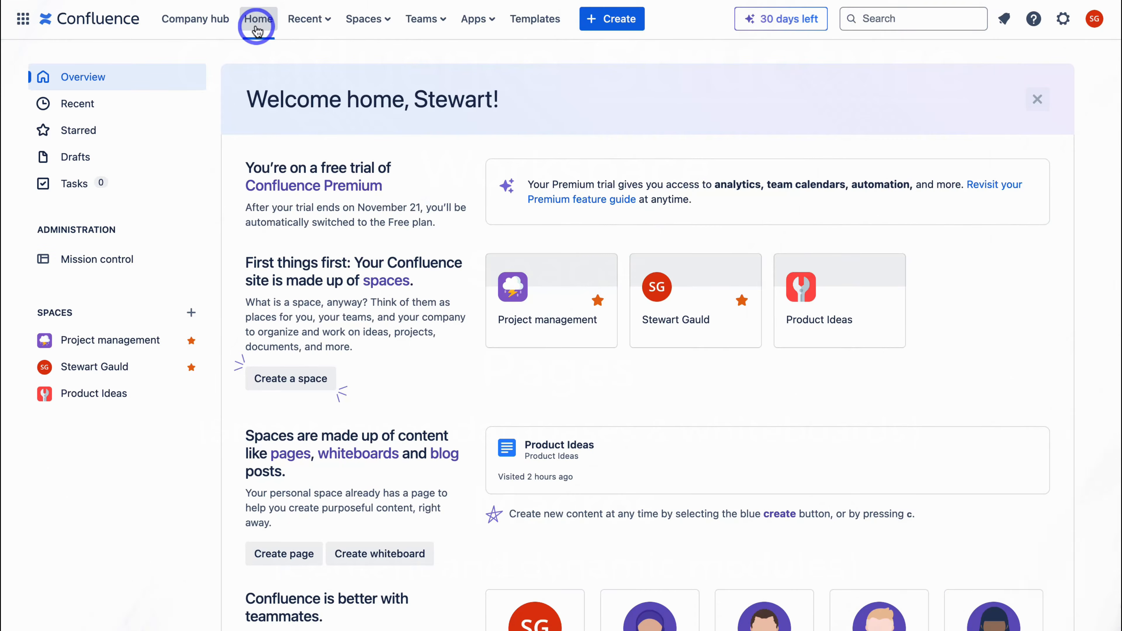
# Review the recently worked-on content and the starred and recent spaces
pyautogui.click(306, 19)
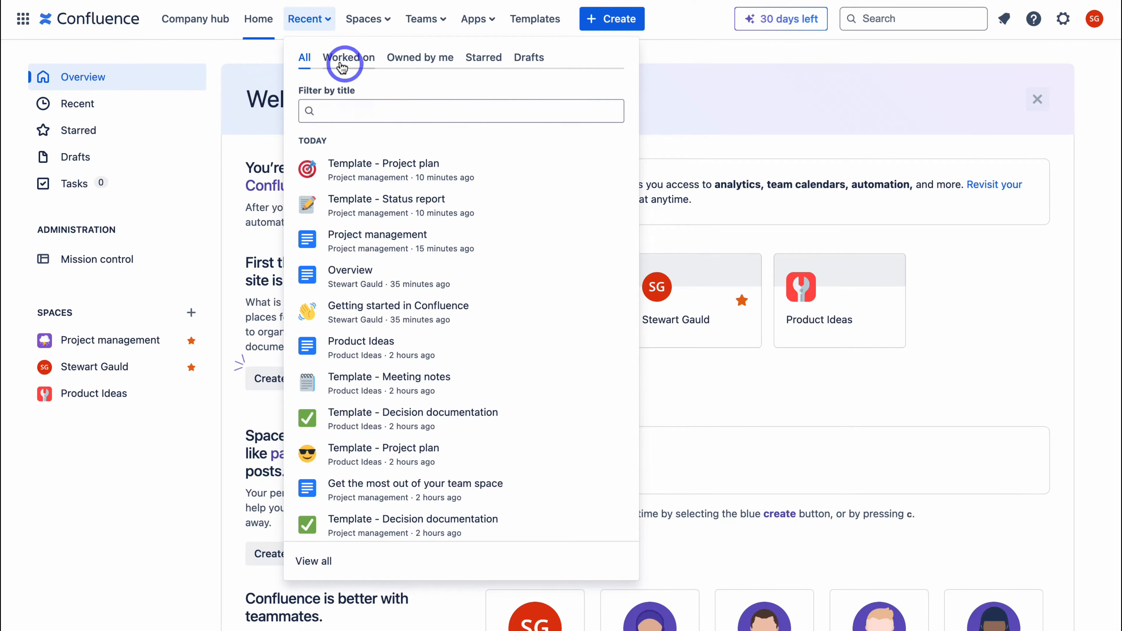
pyautogui.click(353, 64)
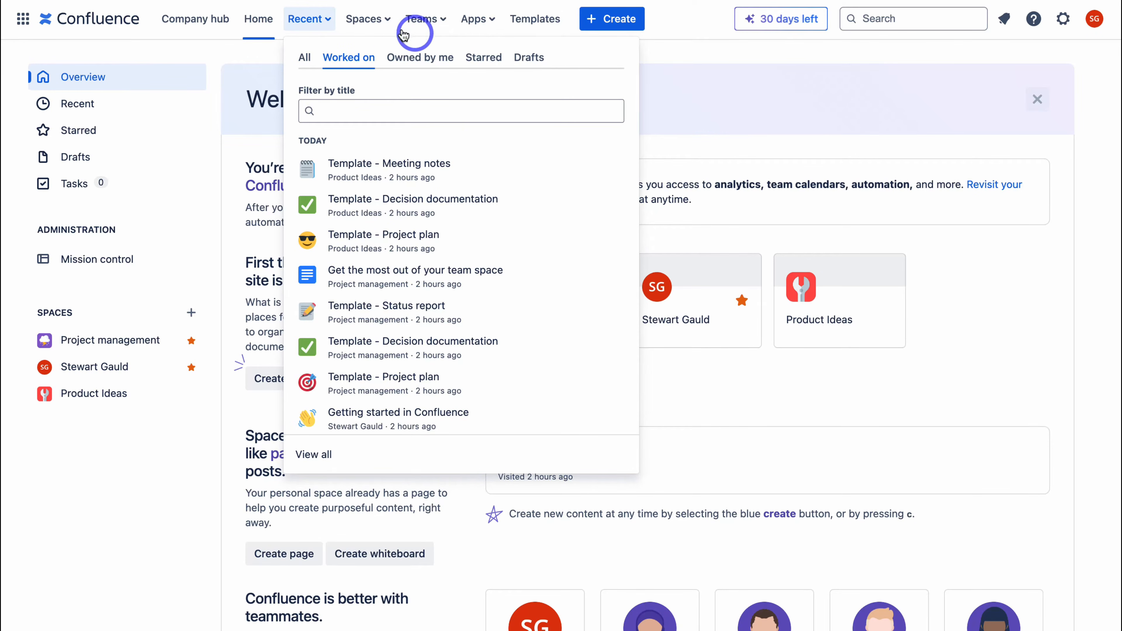
pyautogui.click(368, 21)
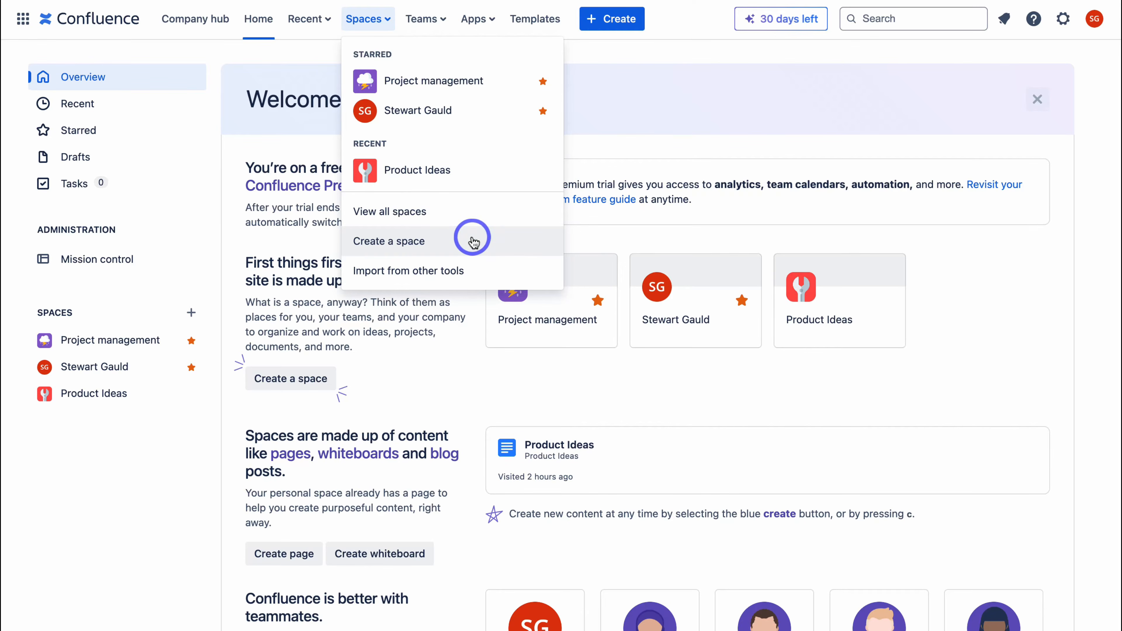
# Invite two people to Confluence by adding their suggested e-mail addresses and sending the invitations
pyautogui.click(435, 20)
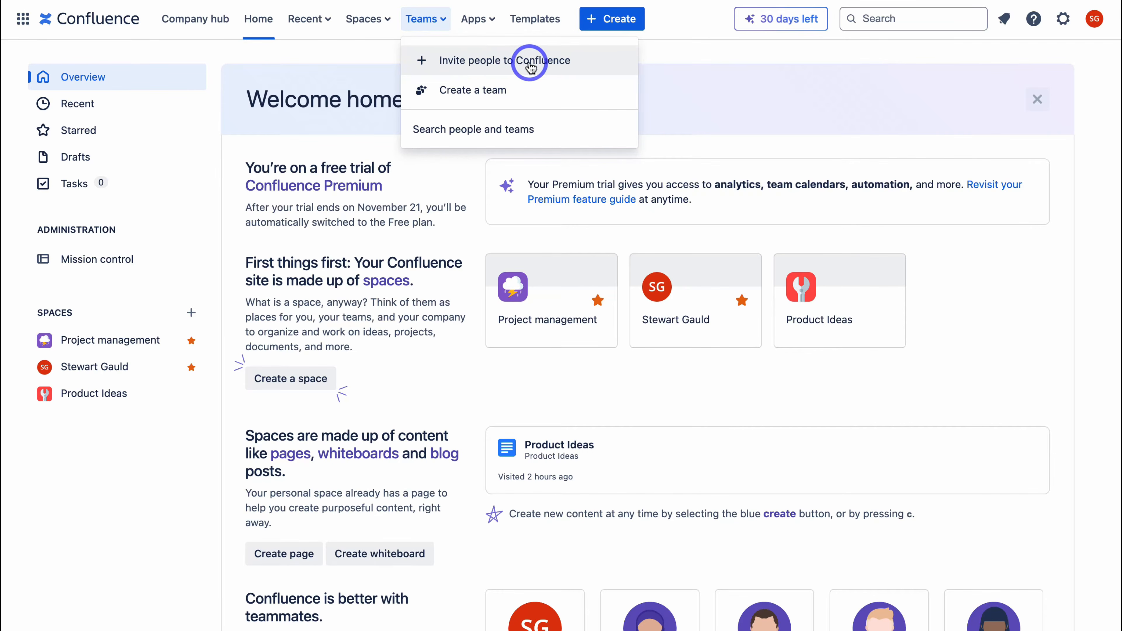
pyautogui.click(599, 68)
pyautogui.click(508, 124)
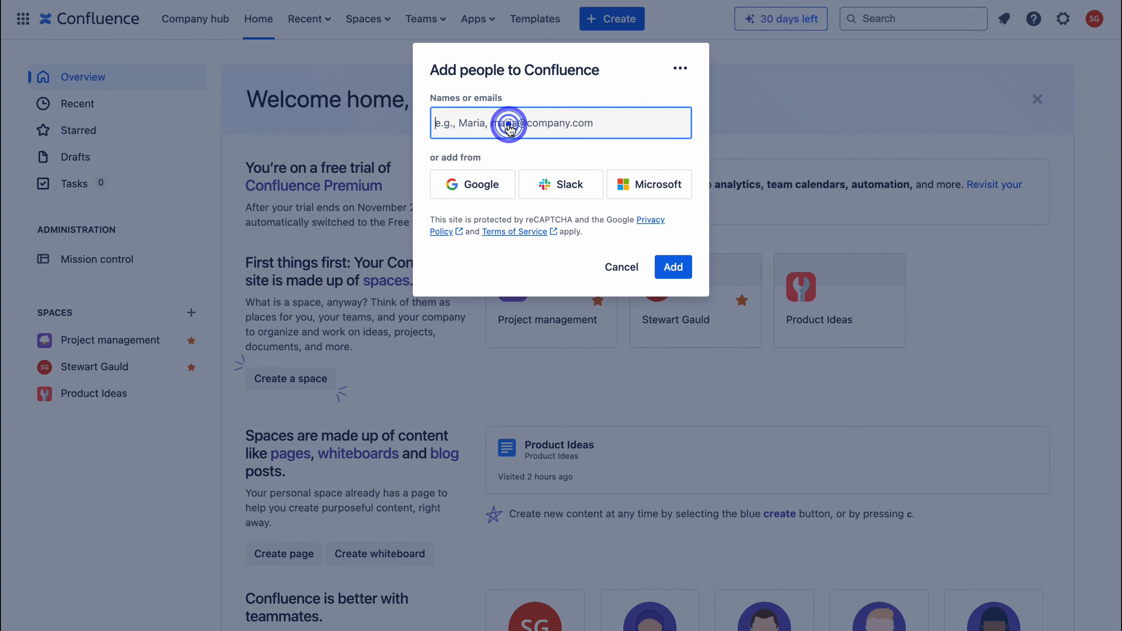
pyautogui.write('jack')
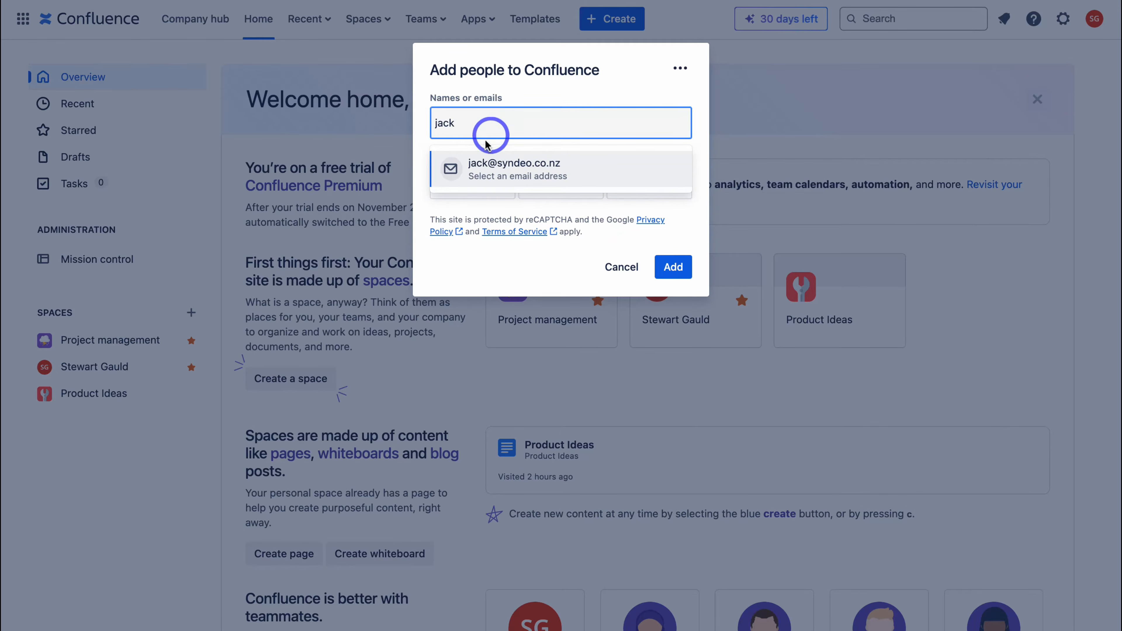
pyautogui.click(571, 168)
pyautogui.write('nic')
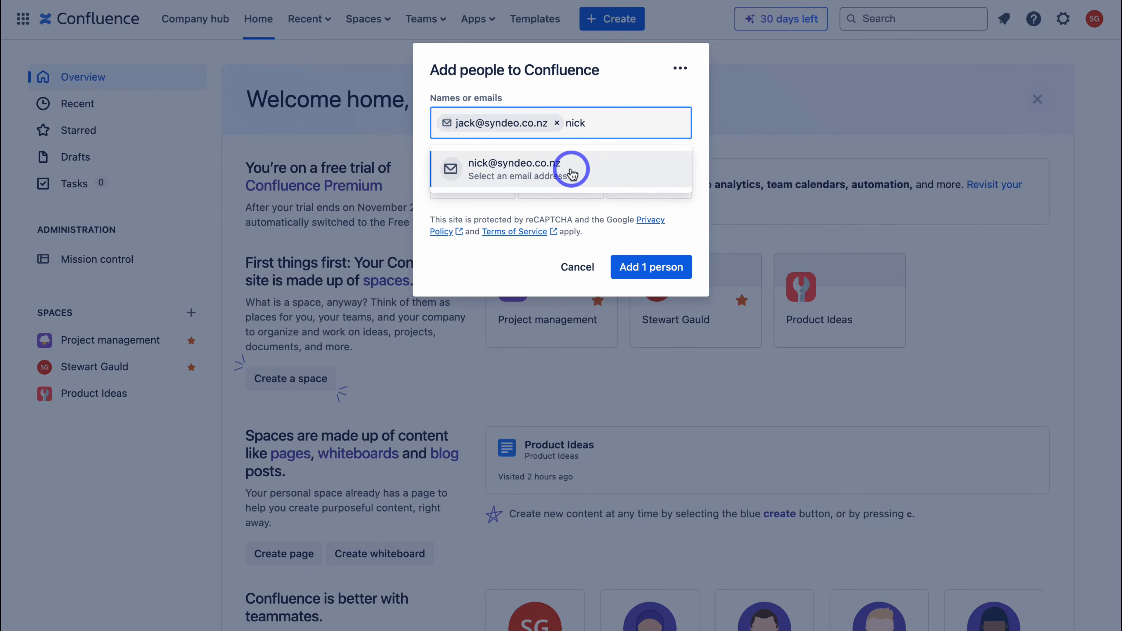
pyautogui.write('k')
pyautogui.click(607, 170)
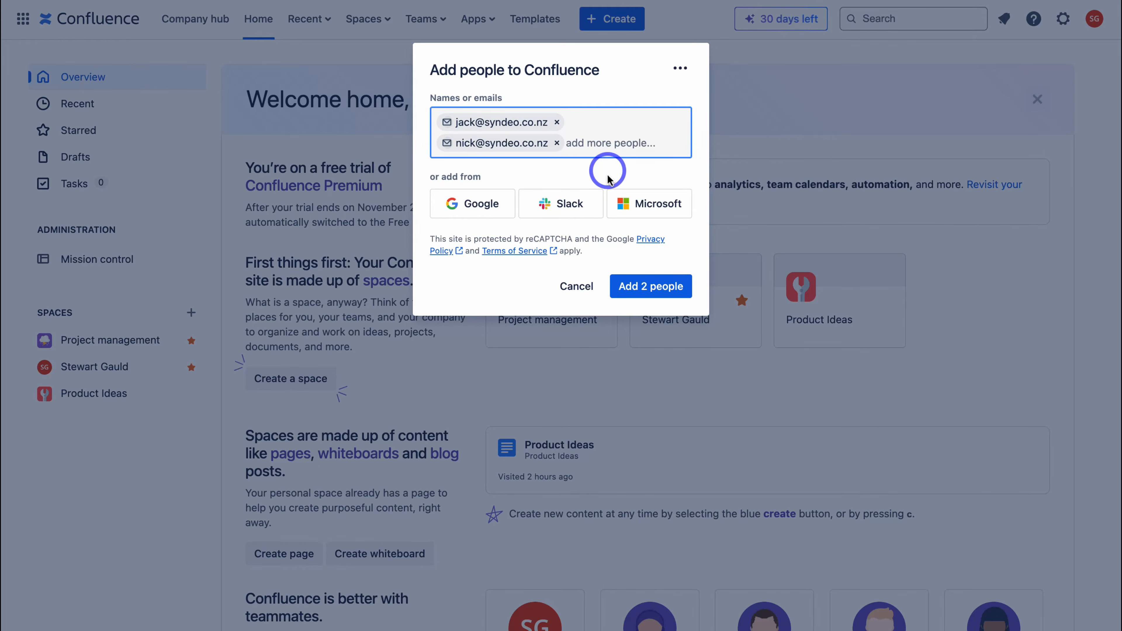
pyautogui.click(653, 288)
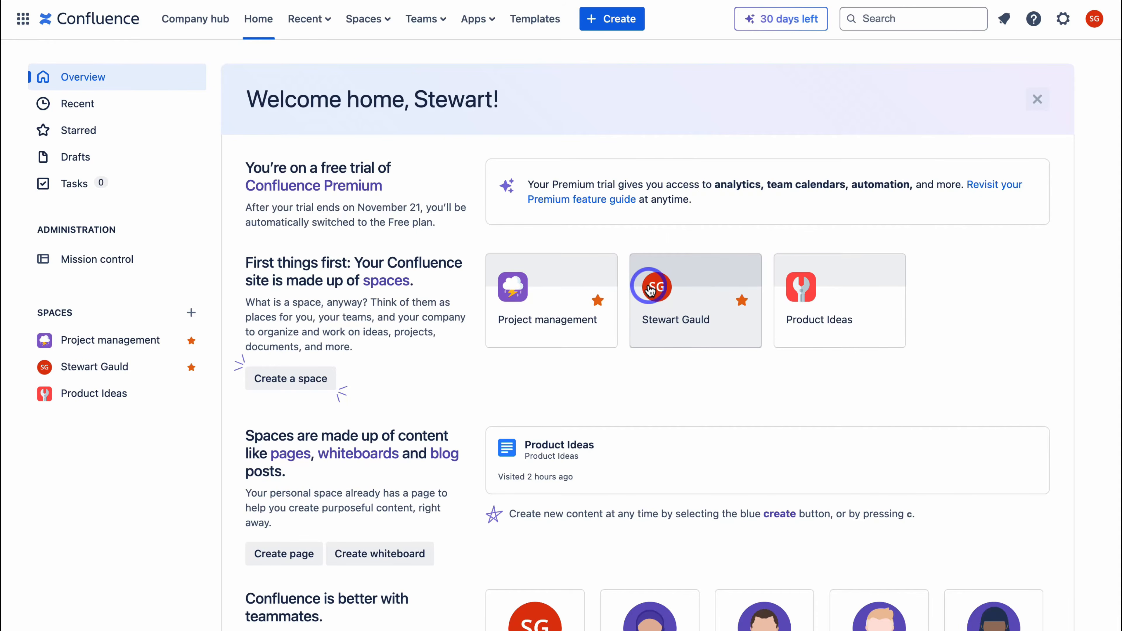
# Create a team named "Marketing Team" and add another person as a member
pyautogui.click(422, 24)
pyautogui.click(553, 91)
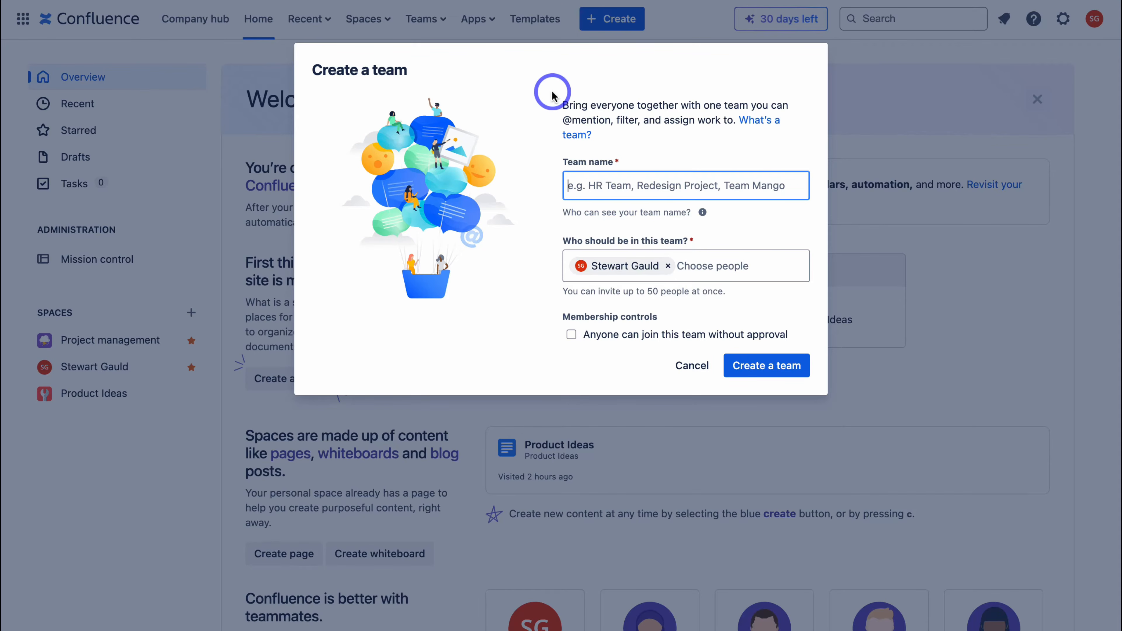
pyautogui.write('Marketing Team')
pyautogui.click(712, 269)
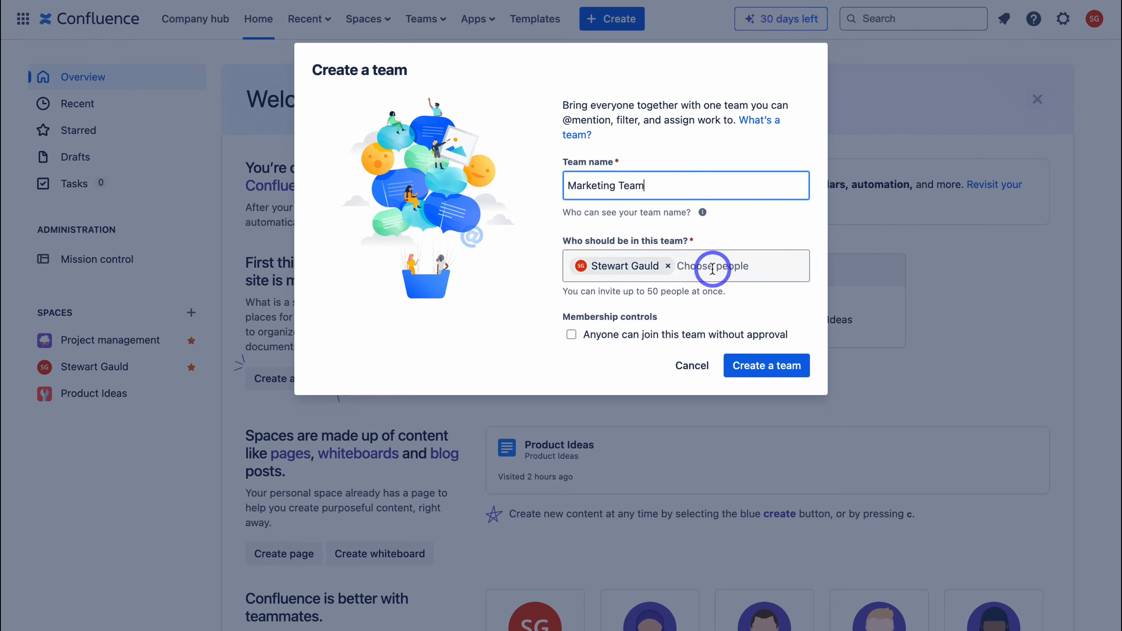
pyautogui.click(709, 318)
pyautogui.click(775, 392)
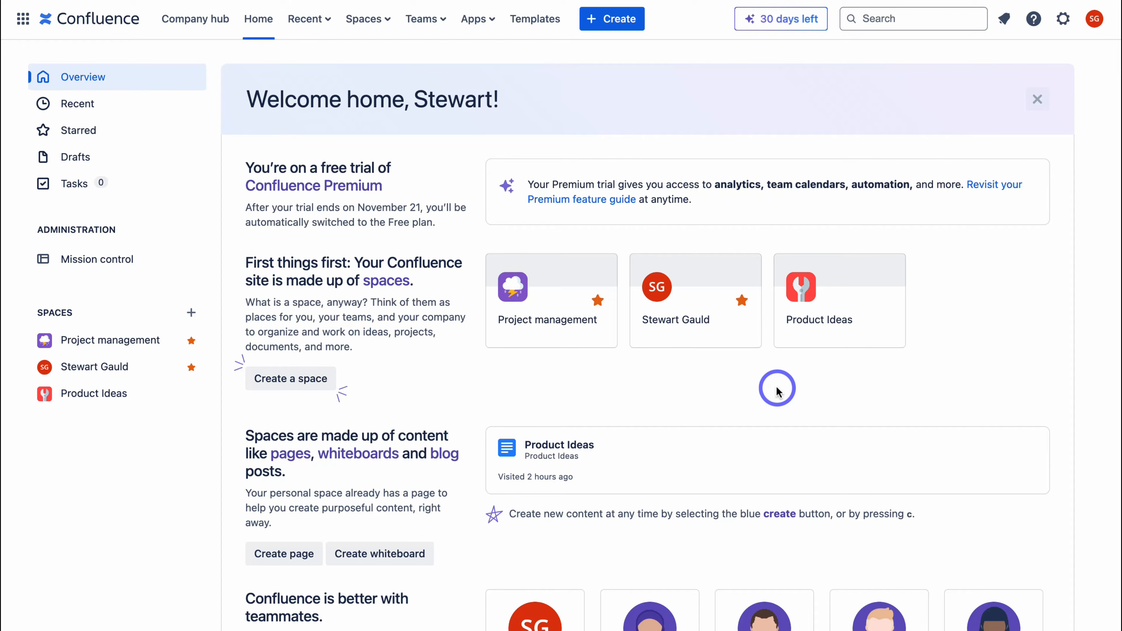
# Open the template gallery, review the Project plan preview and browse the other available templates
pyautogui.click(484, 27)
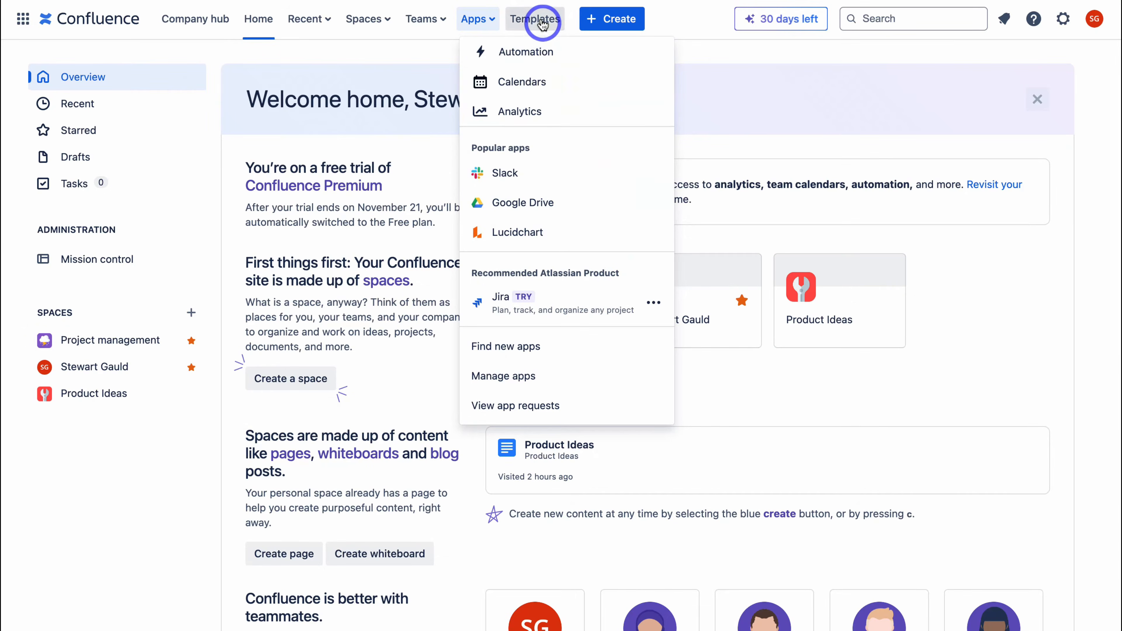
pyautogui.click(537, 19)
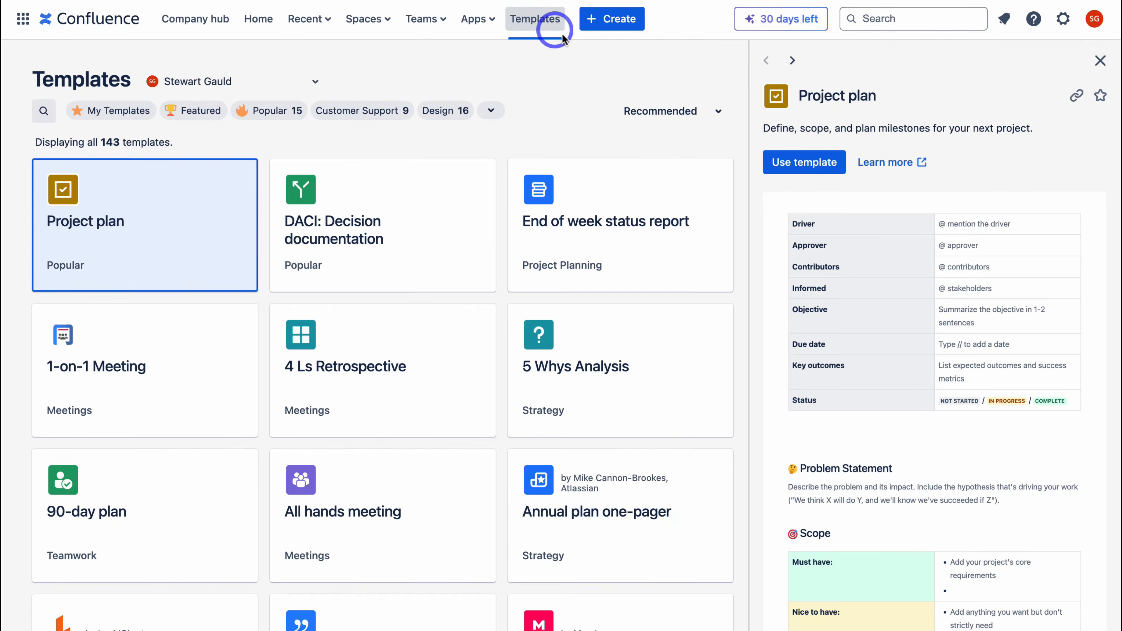
pyautogui.scroll(-8, 999, 181)
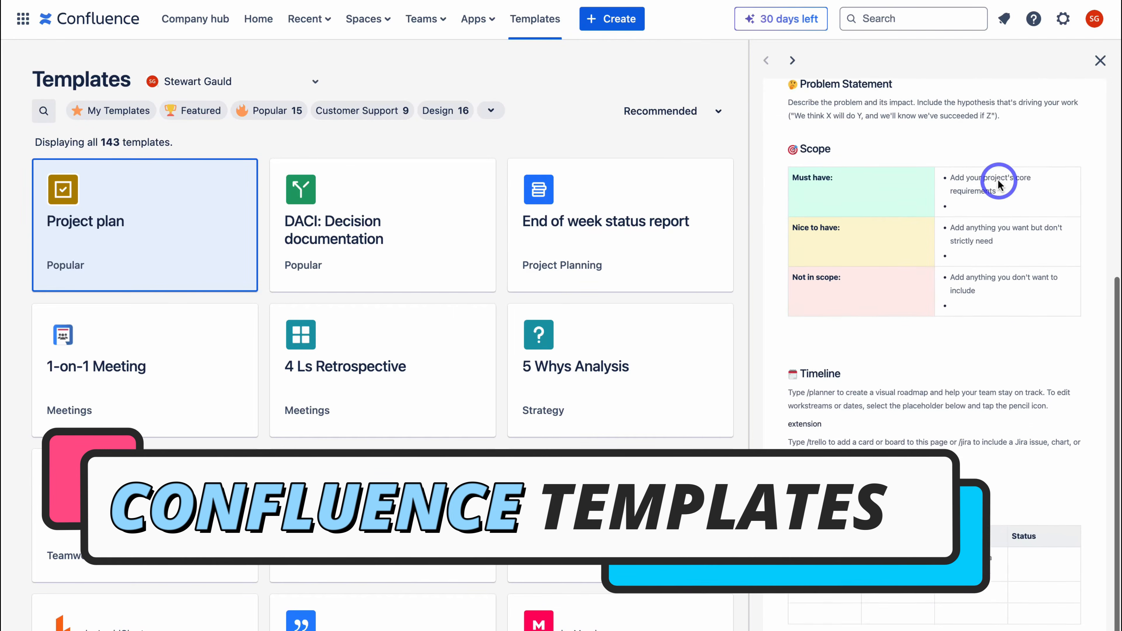
pyautogui.scroll(10, 999, 181)
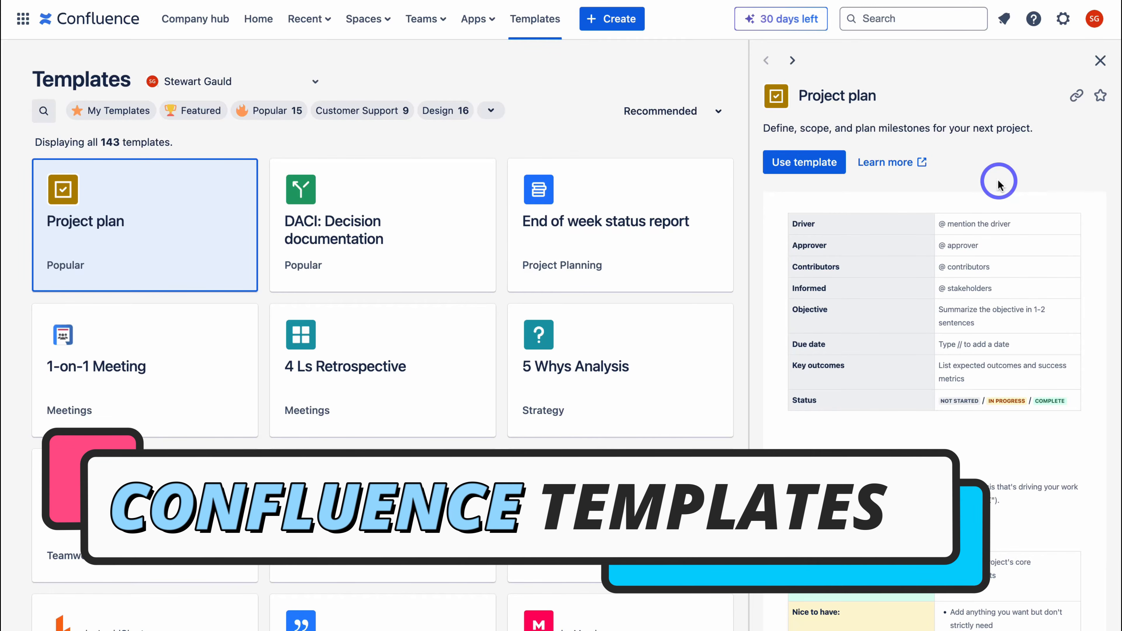
pyautogui.scroll(-20, 663, 238)
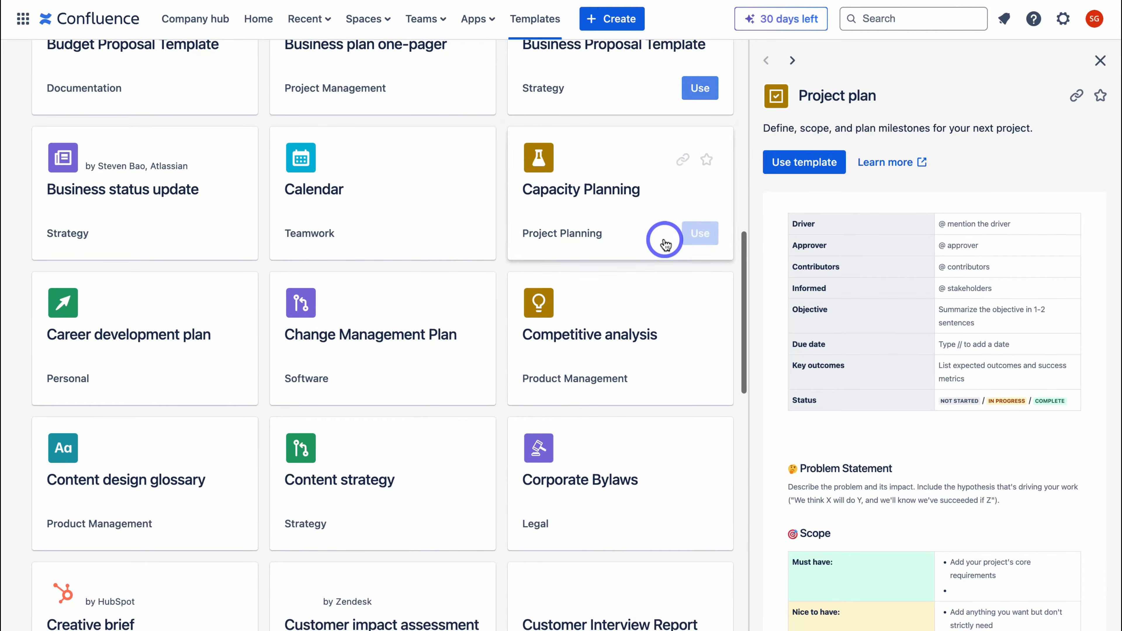
# Preview the Content strategy template and review its roadmap and strategy planning sections
pyautogui.click(414, 462)
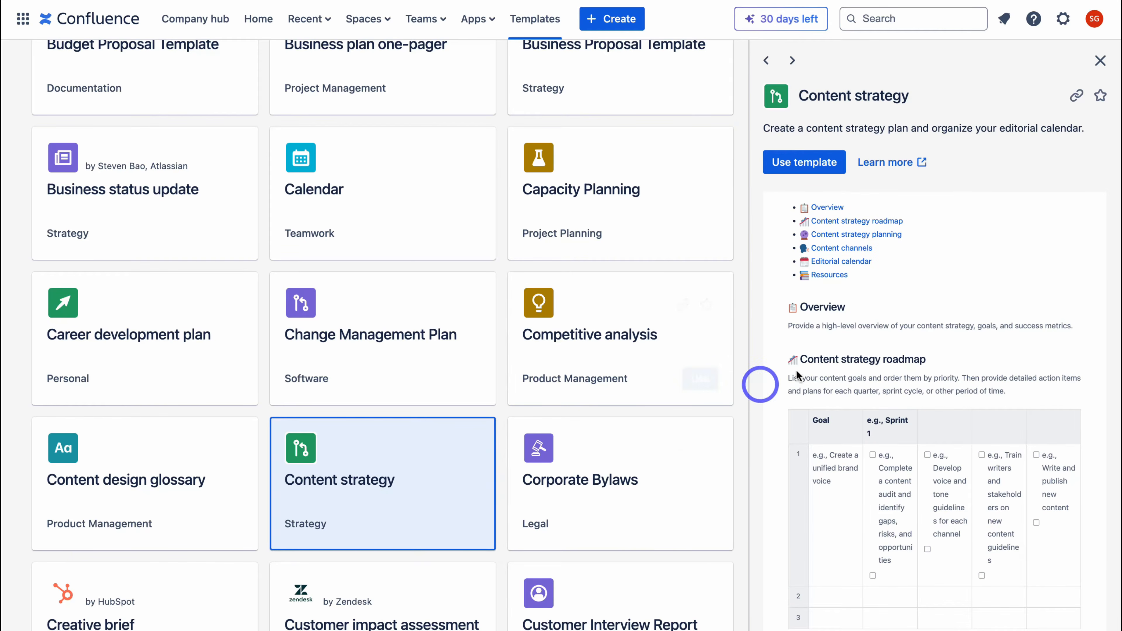
pyautogui.scroll(-3, 868, 356)
pyautogui.scroll(-10, 868, 355)
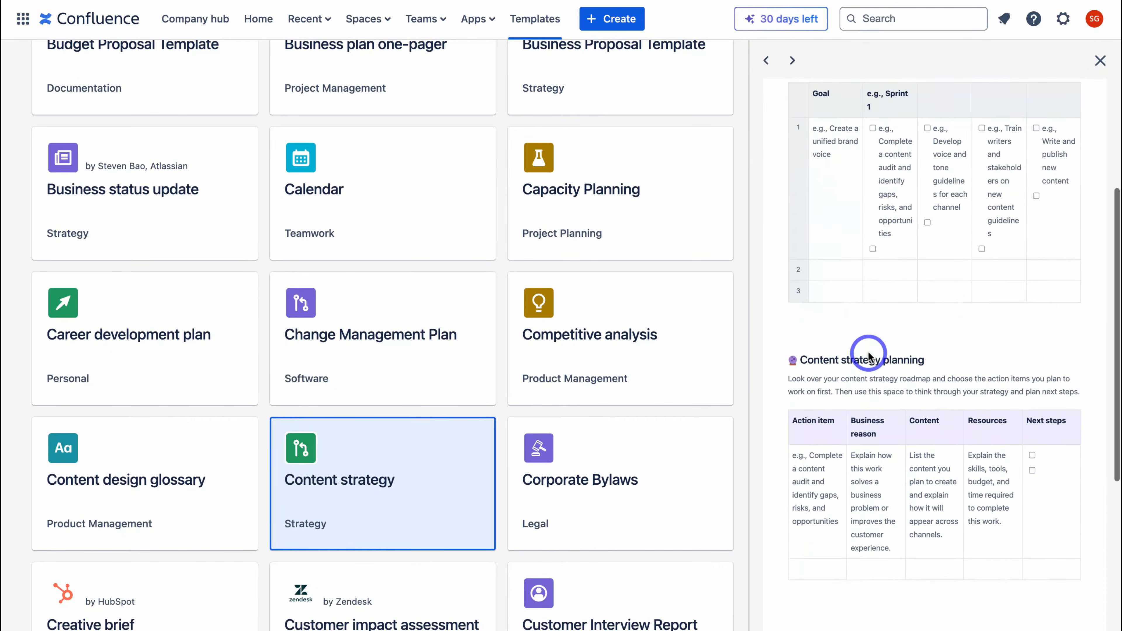
pyautogui.scroll(15, 868, 356)
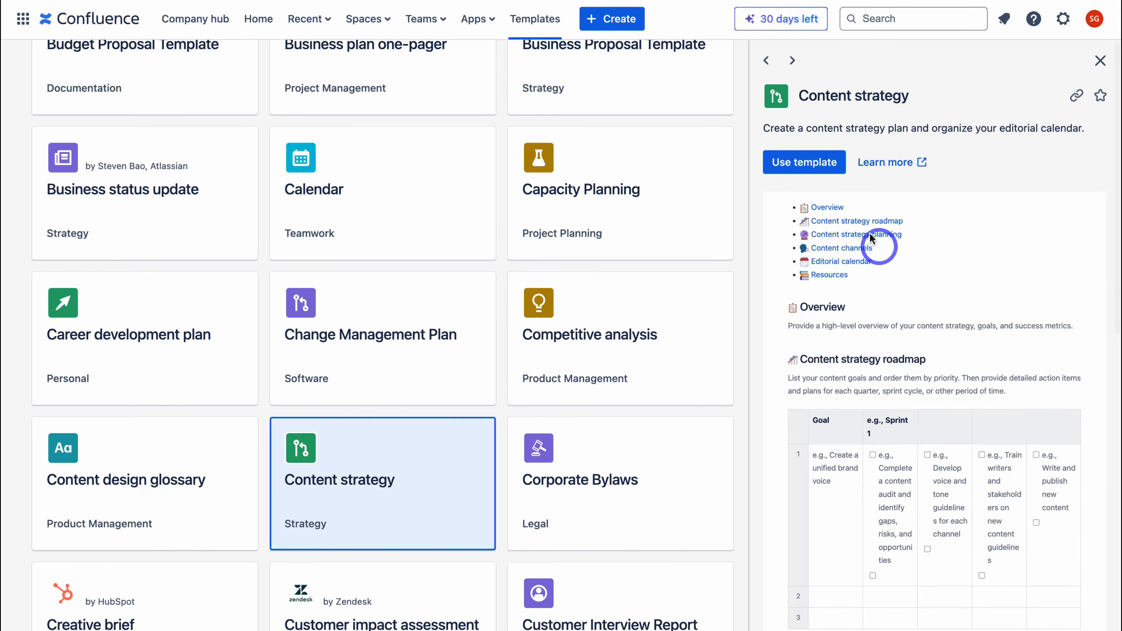
# Create a page from the Content strategy template and title it "Content Strategy - Sheetify CRM"
pyautogui.click(820, 164)
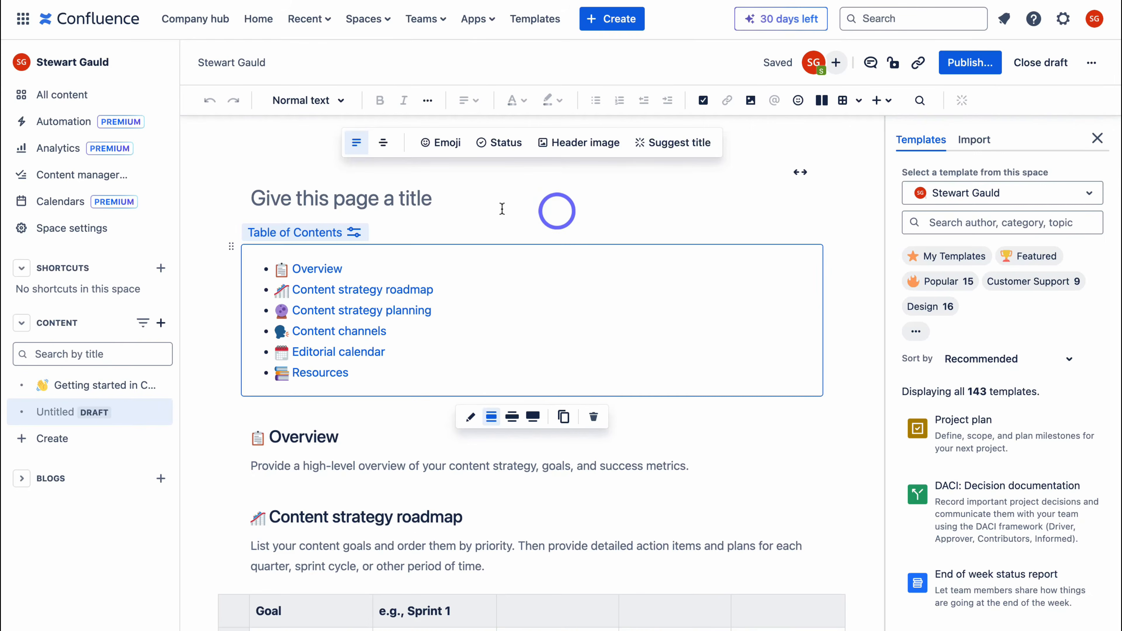
pyautogui.click(278, 199)
pyautogui.write('Content Strategy - Sheetify CRM')
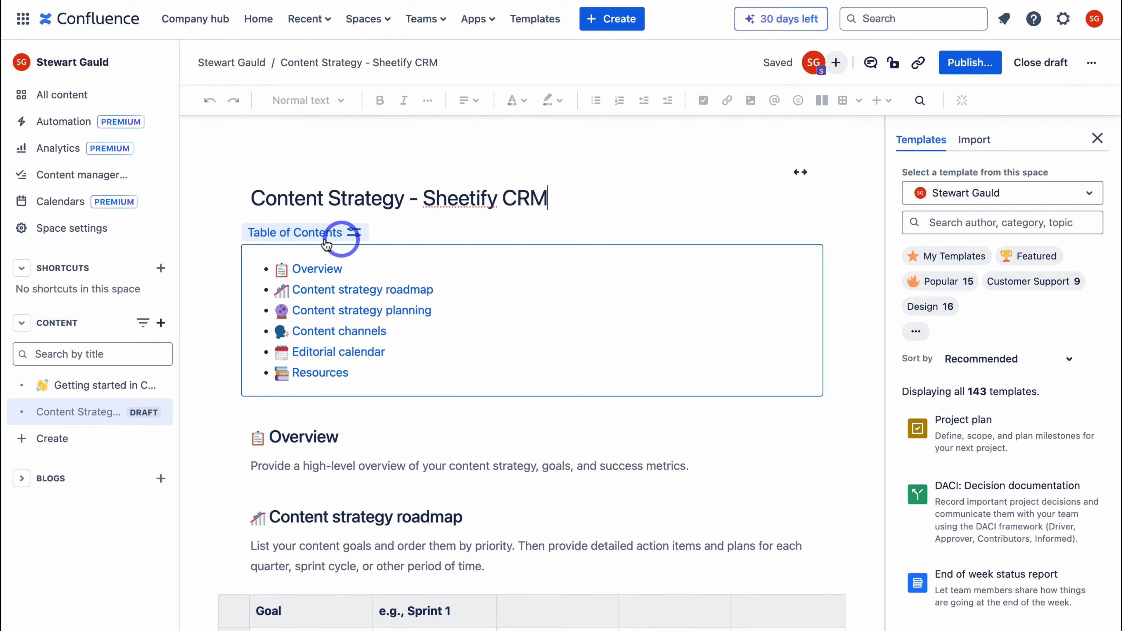
pyautogui.click(416, 240)
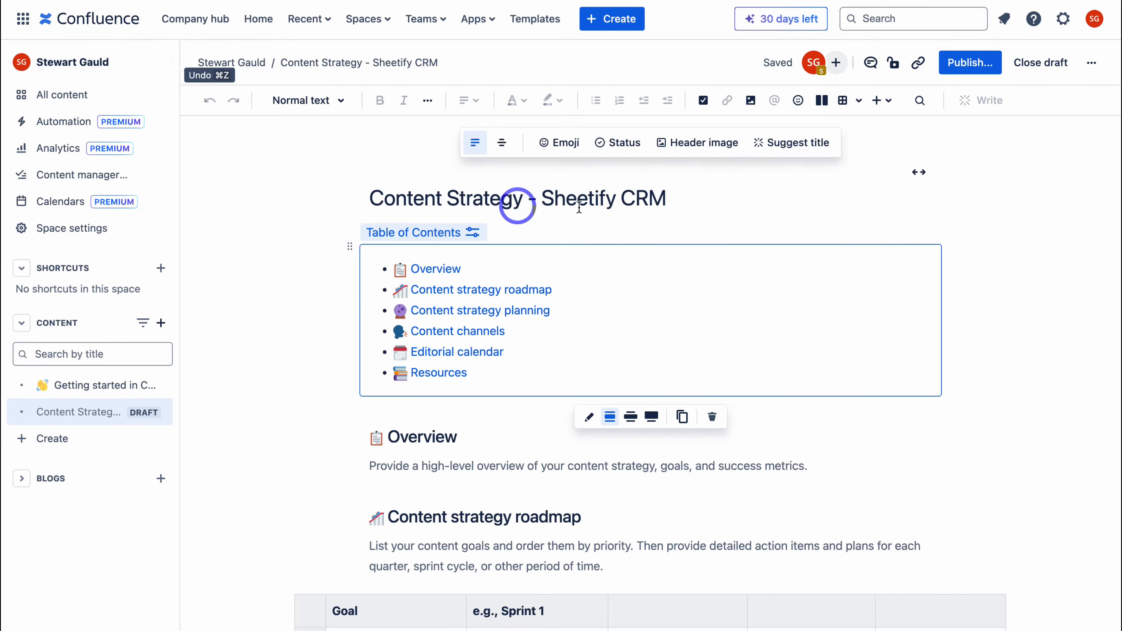
# Move the Content Strategy page to the Project management space, placing it directly below Template - Status report
pyautogui.click(1092, 66)
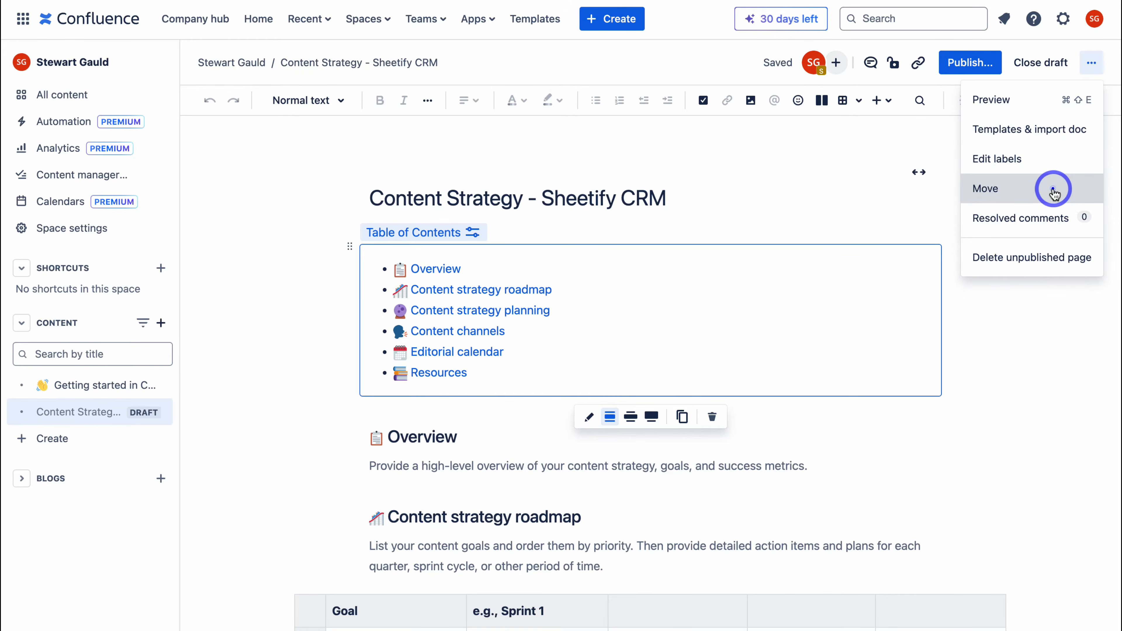
pyautogui.click(1052, 187)
pyautogui.click(815, 214)
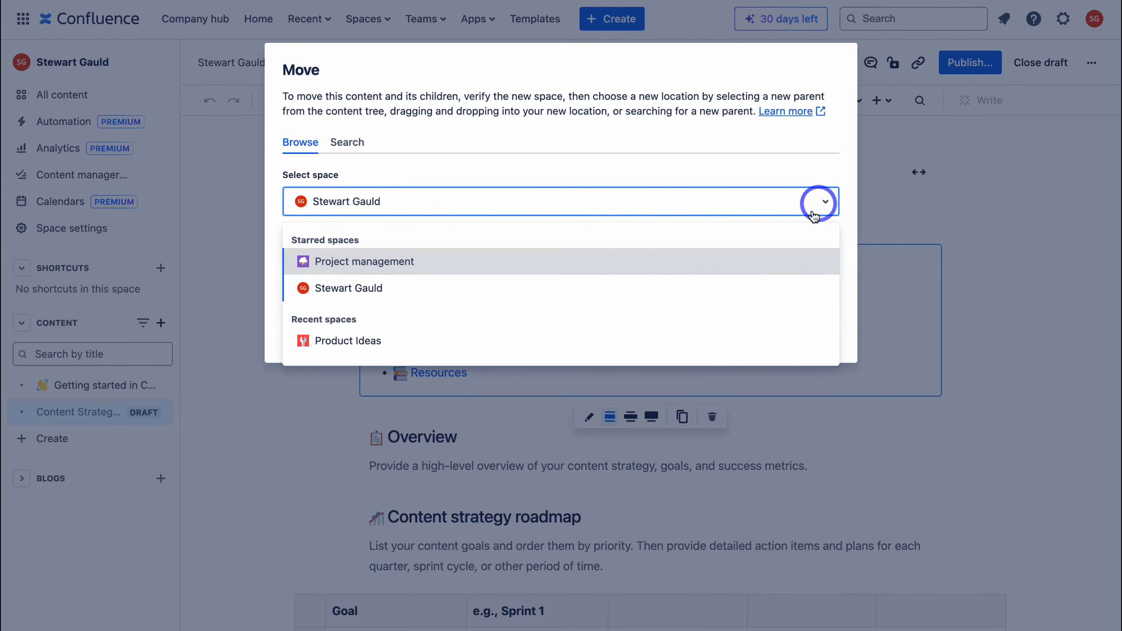
pyautogui.click(781, 267)
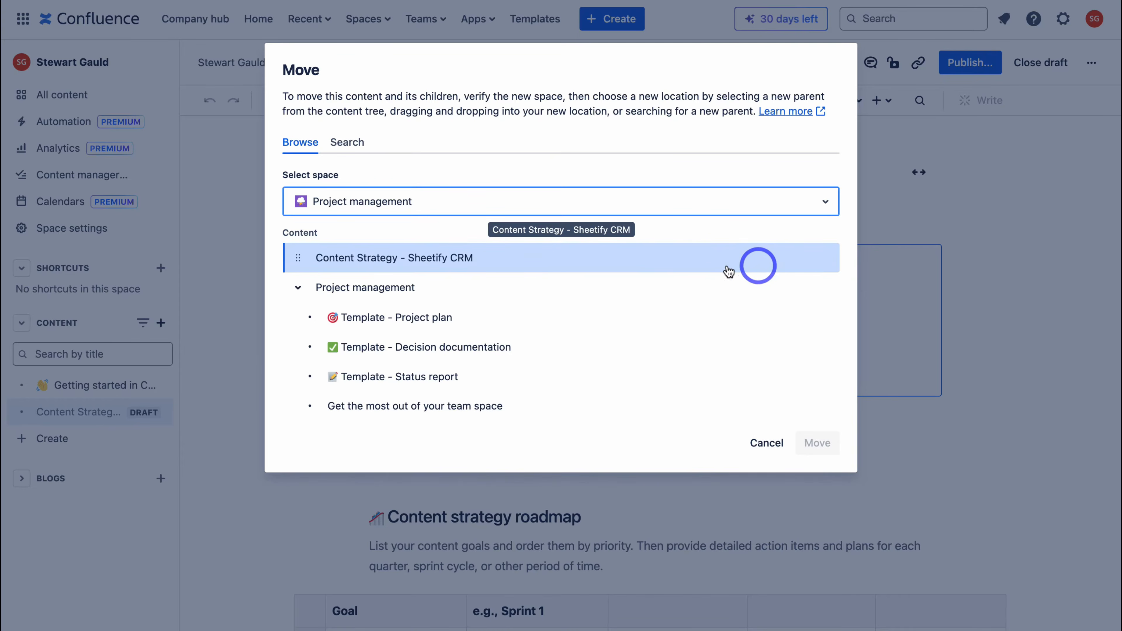
pyautogui.moveTo(303, 265); pyautogui.dragTo(300, 392)
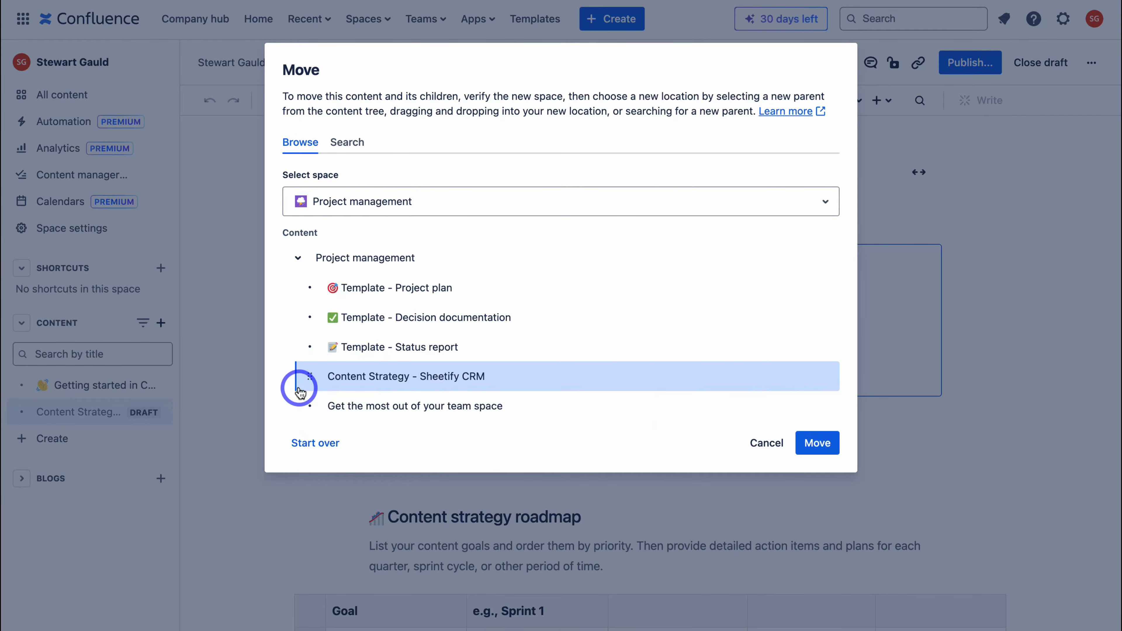
pyautogui.click(817, 442)
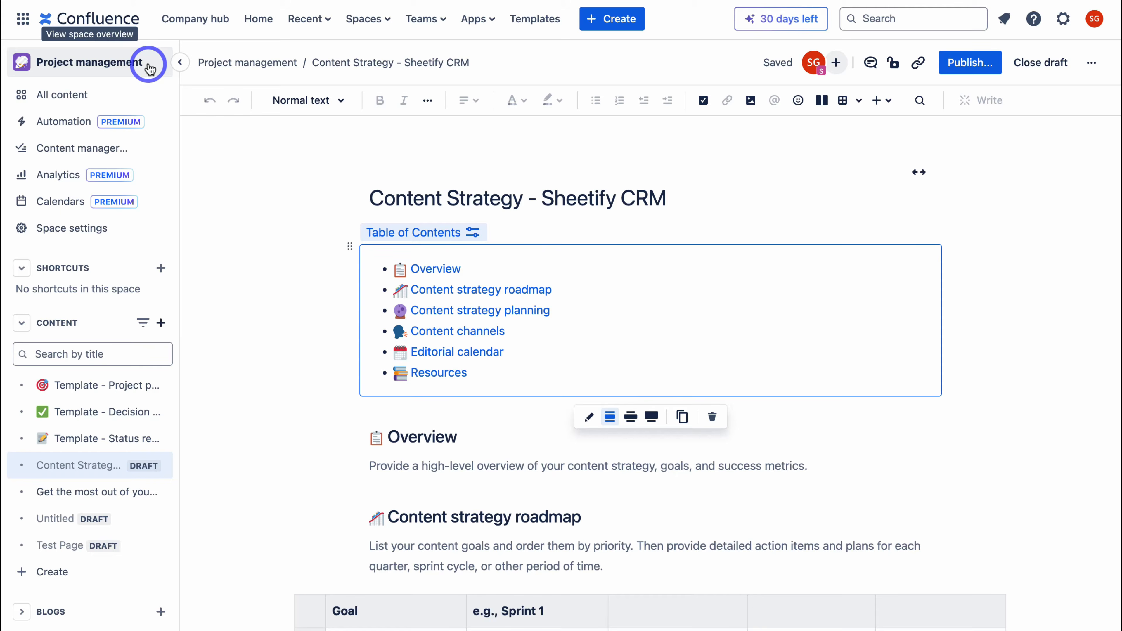
# Return to the home page and start creating new content
pyautogui.click(259, 18)
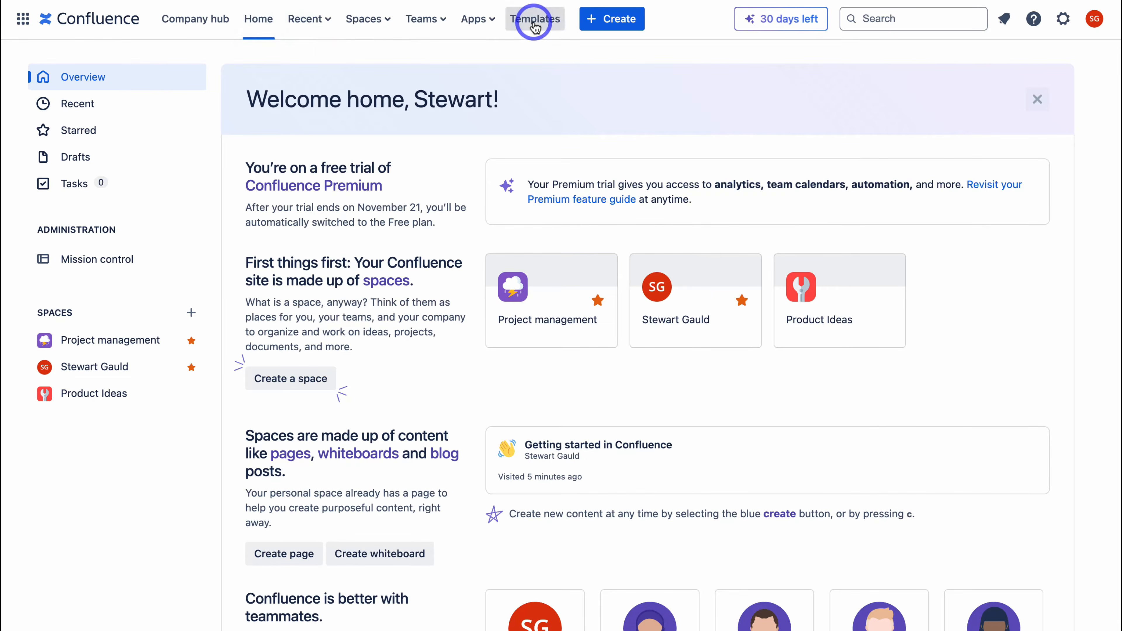
pyautogui.click(619, 18)
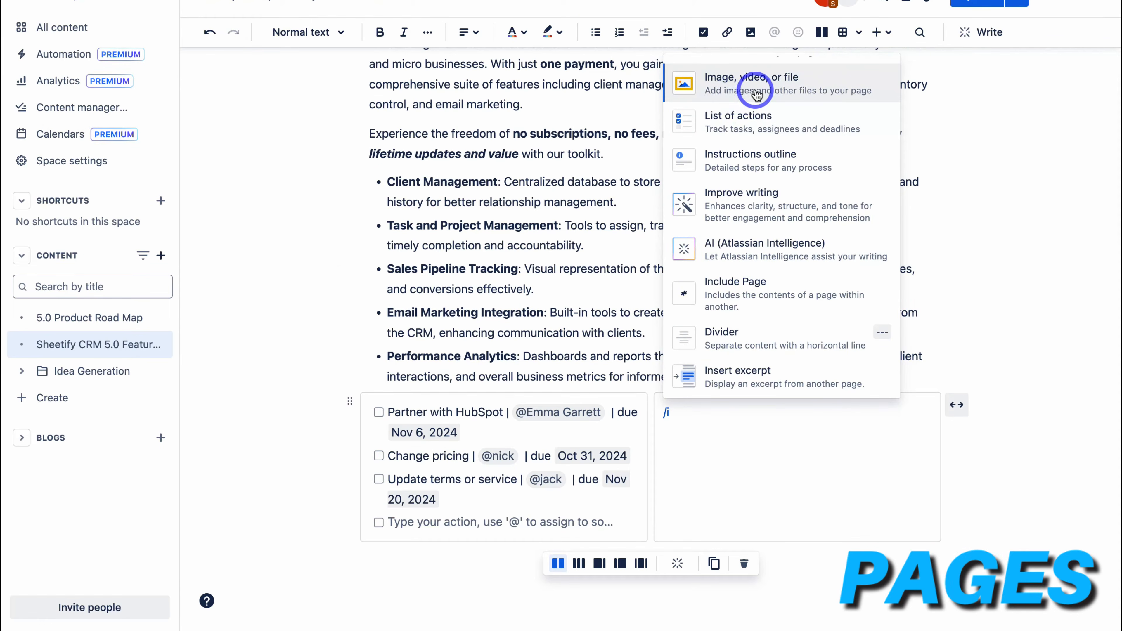
# Insert the Google Sheets CRM feature image from the Sheetify CRM folder into the empty column beside the action list
pyautogui.click(753, 89)
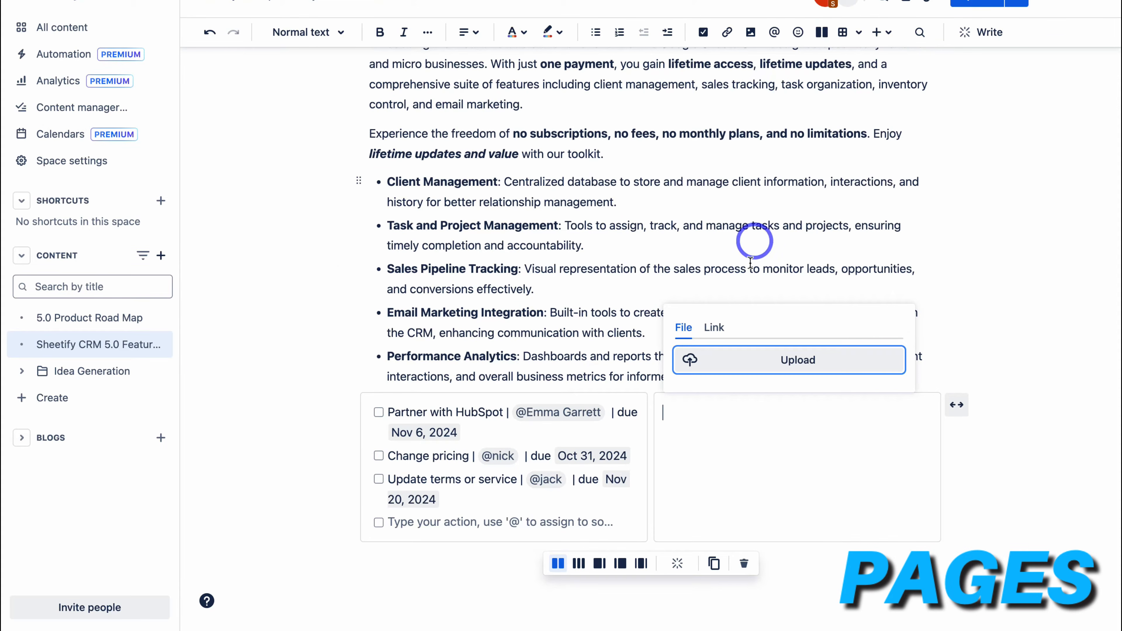
pyautogui.click(778, 352)
pyautogui.click(518, 246)
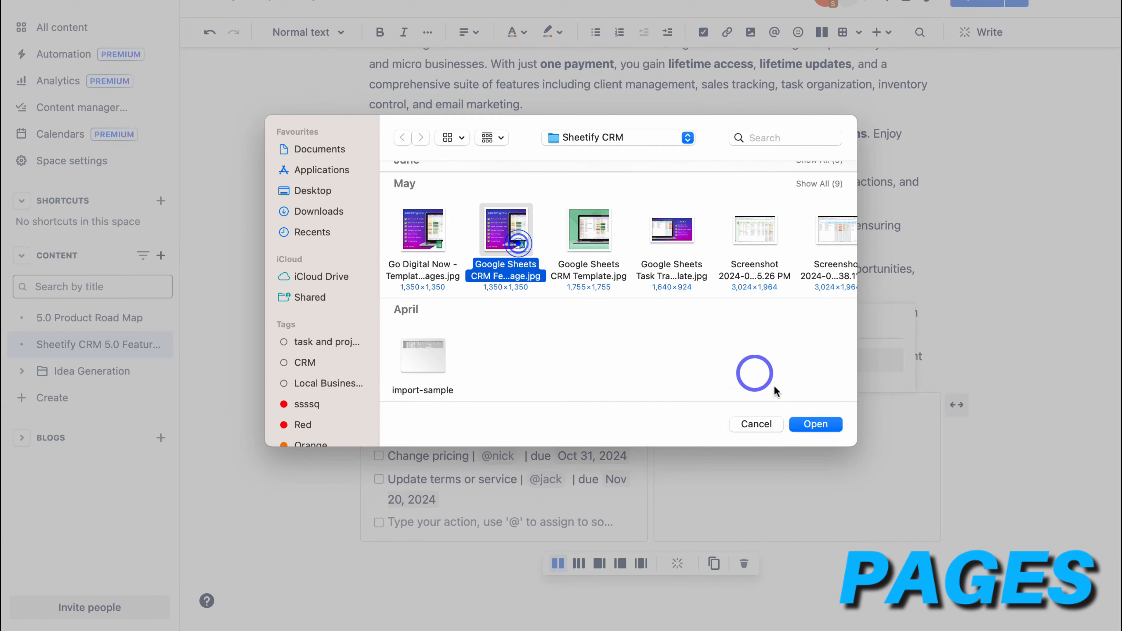
pyautogui.click(815, 424)
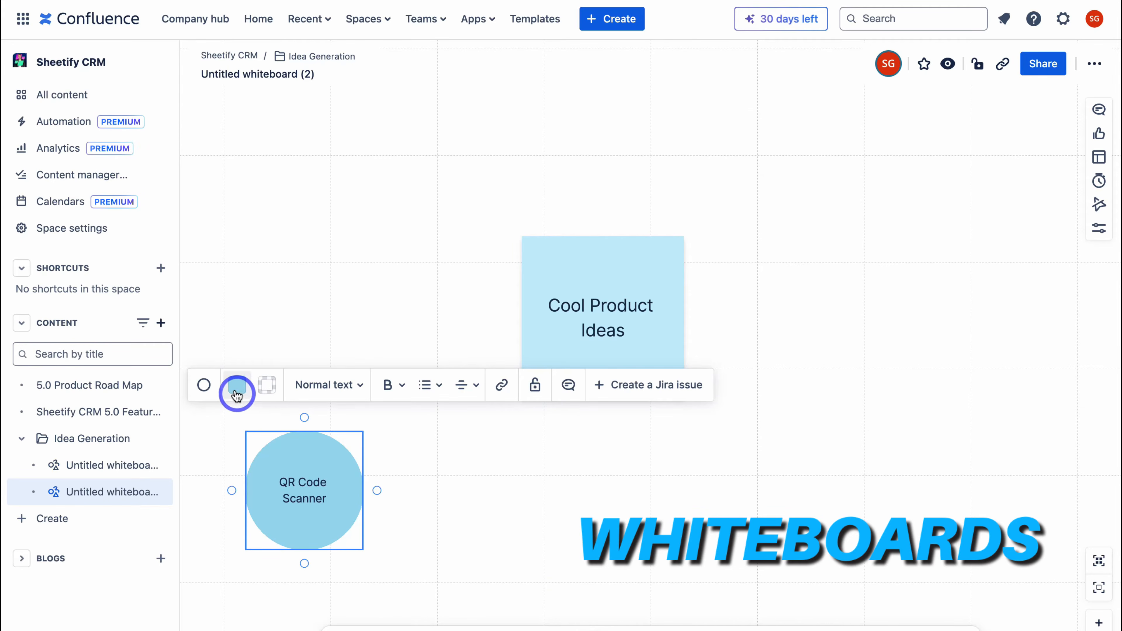
# Recolour the QR Code Scanner circle and draw a connector from it toward the Cool Product Ideas note
pyautogui.click(235, 388)
pyautogui.click(321, 329)
pyautogui.moveTo(403, 496); pyautogui.dragTo(615, 411)
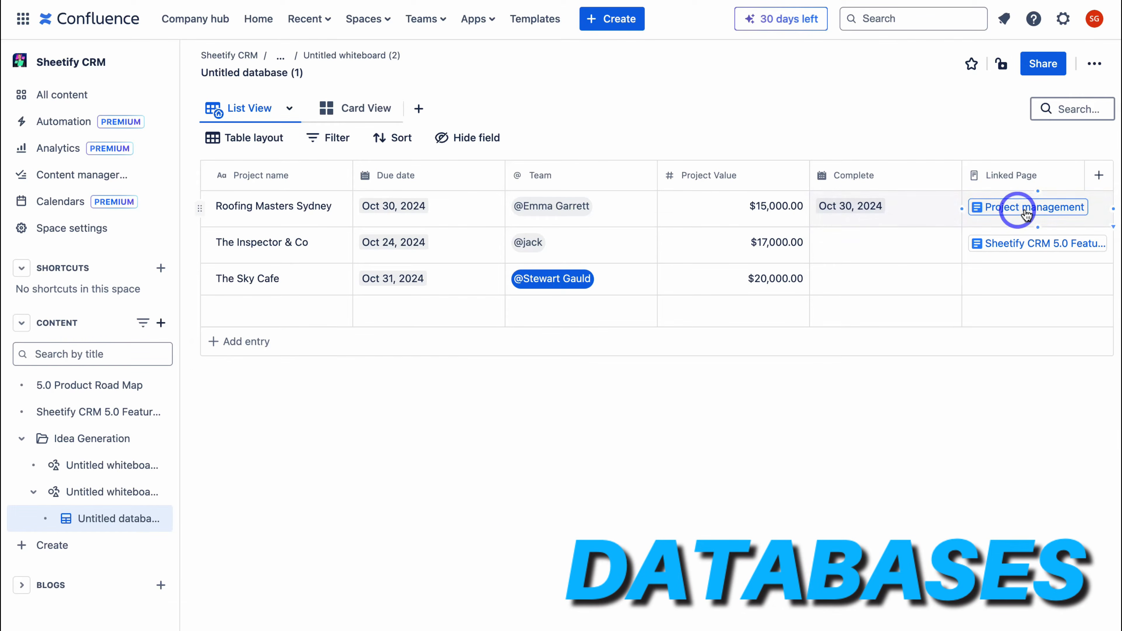
# Link the Project management page to The Sky Cafe entry in the database's Linked Page field
pyautogui.moveTo(1049, 204)
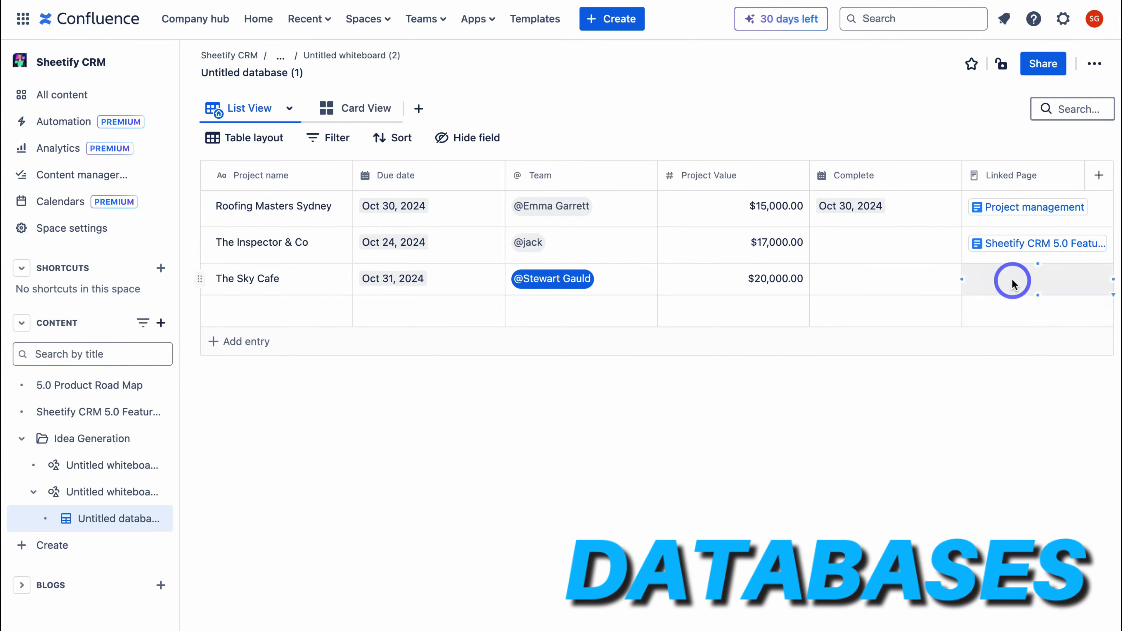
pyautogui.click(1012, 283)
pyautogui.scroll(-3, 1016, 411)
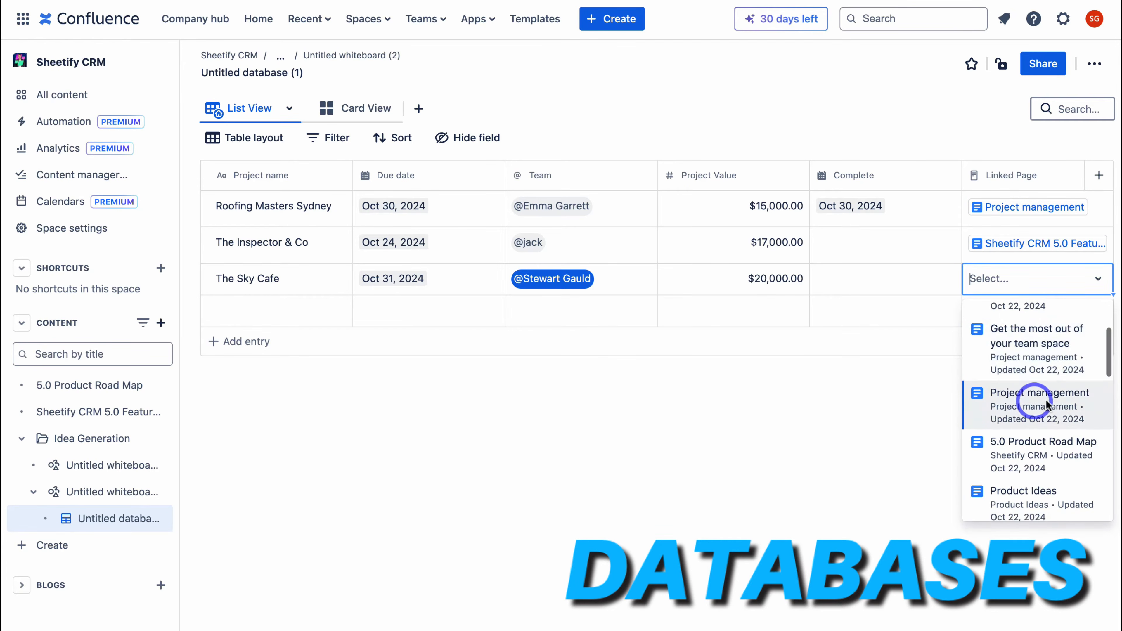
pyautogui.click(1046, 404)
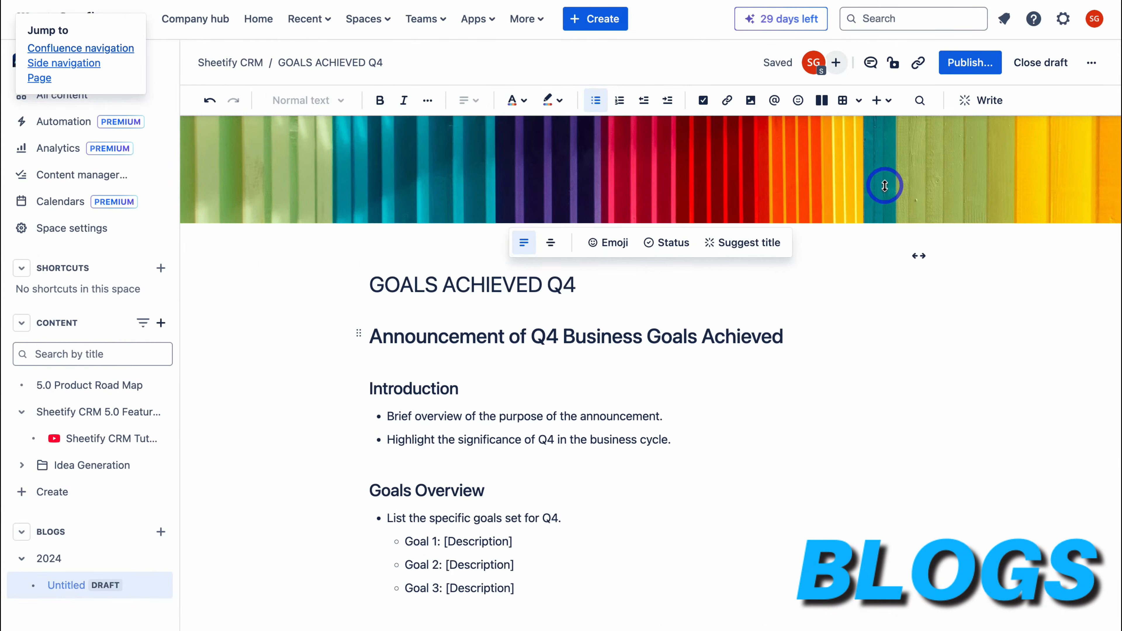
# Publish the GOALS ACHIEVED Q4 blog post
pyautogui.click(960, 71)
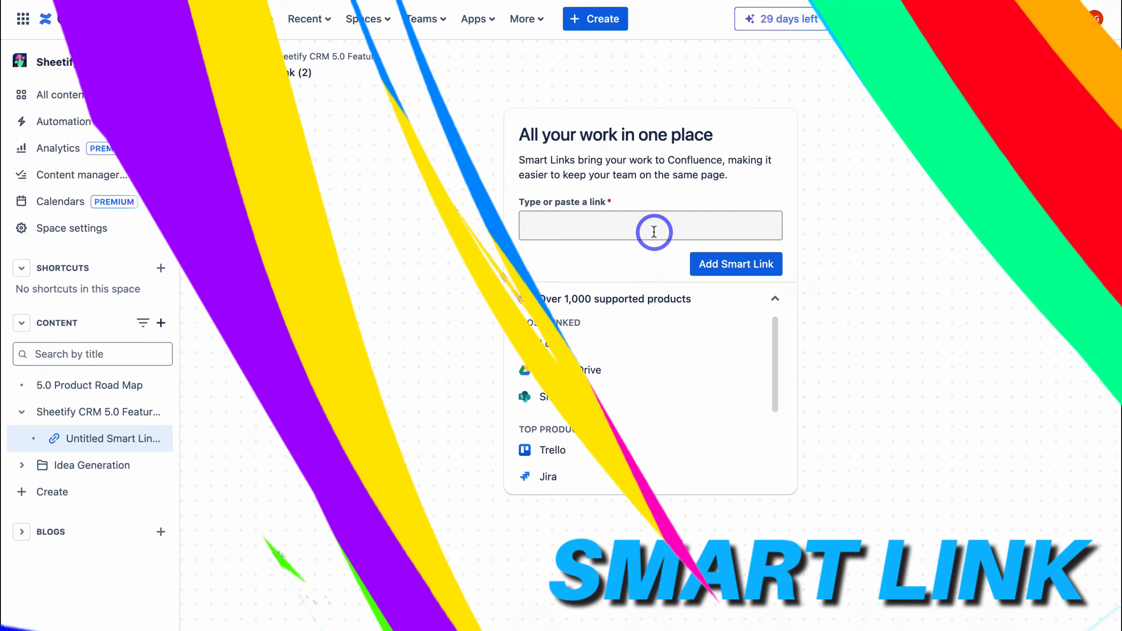
pyautogui.write('https://youtu.be/EVyWuGFrZyE?si=8cpNajCFG36M2yOe')
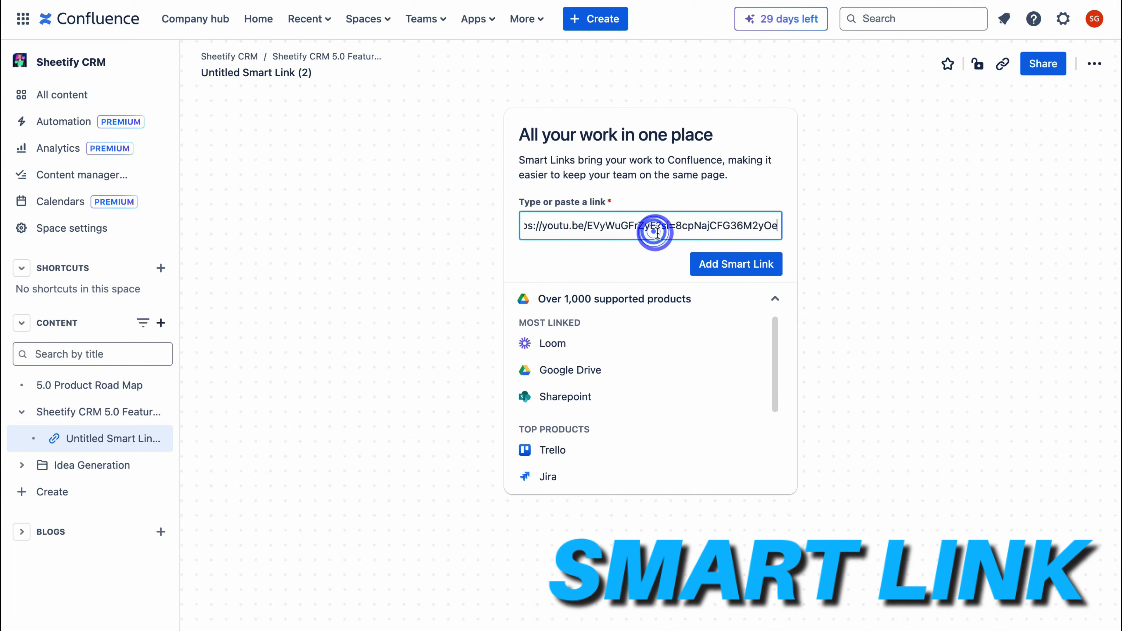
pyautogui.click(745, 266)
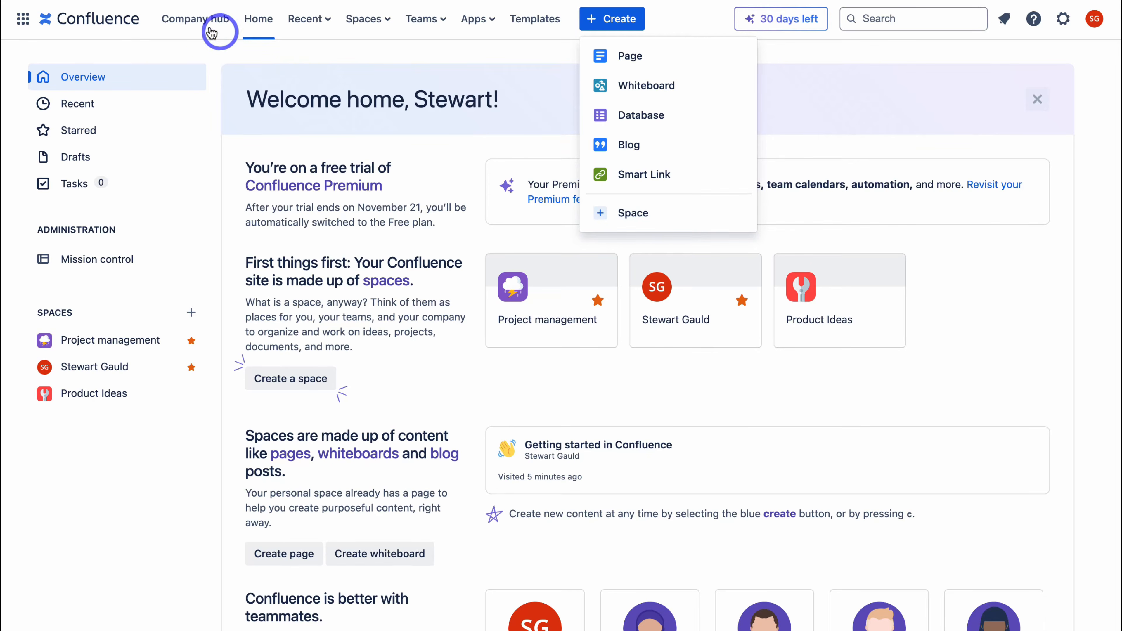
# Open the company hub and review its announcements, employee shout-outs and resources sections
pyautogui.click(197, 20)
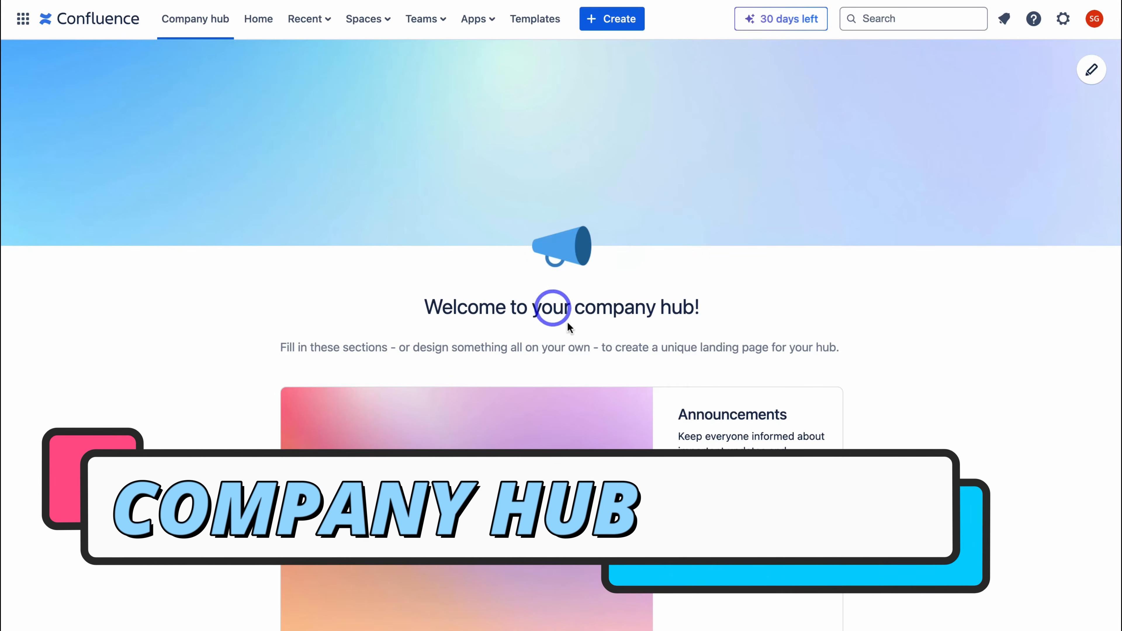
pyautogui.scroll(-3, 616, 403)
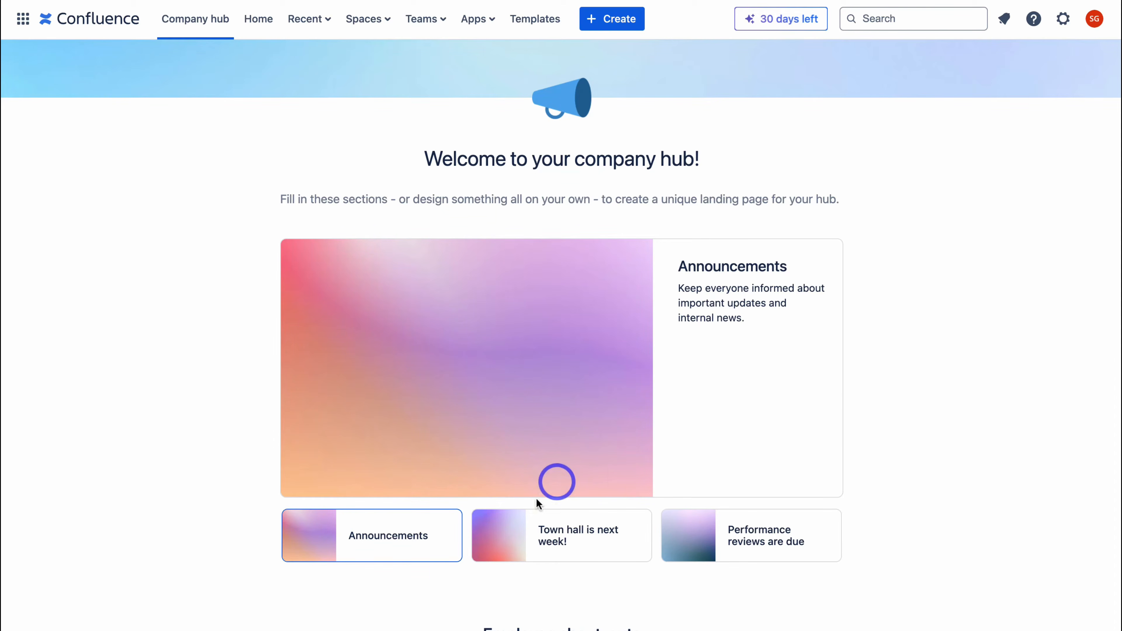
pyautogui.scroll(-8, 782, 532)
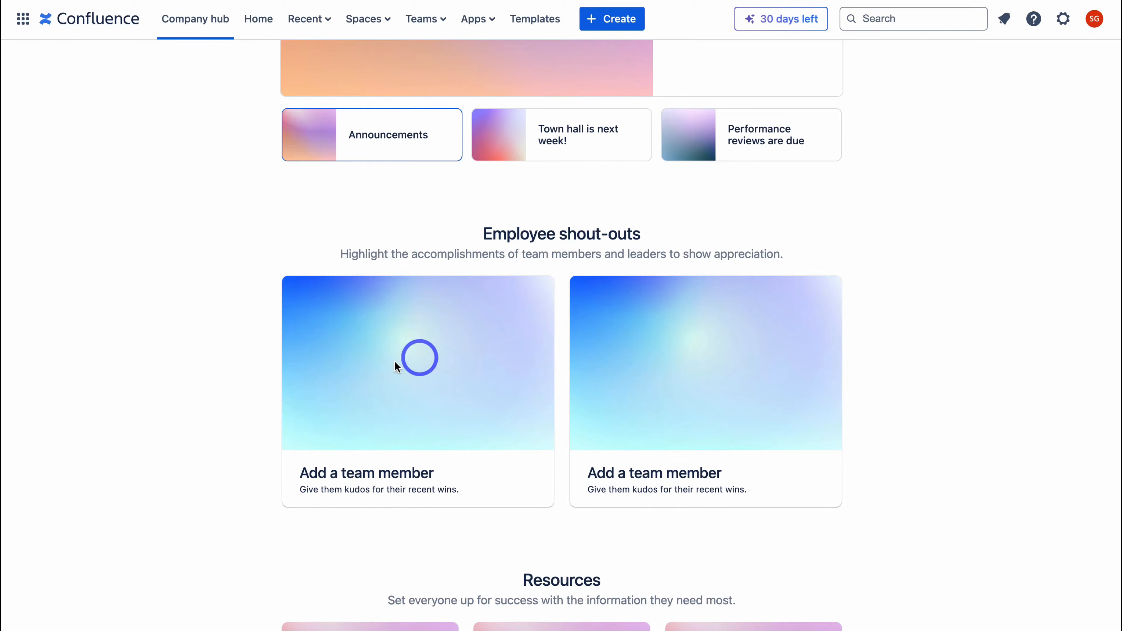
pyautogui.scroll(-8, 418, 367)
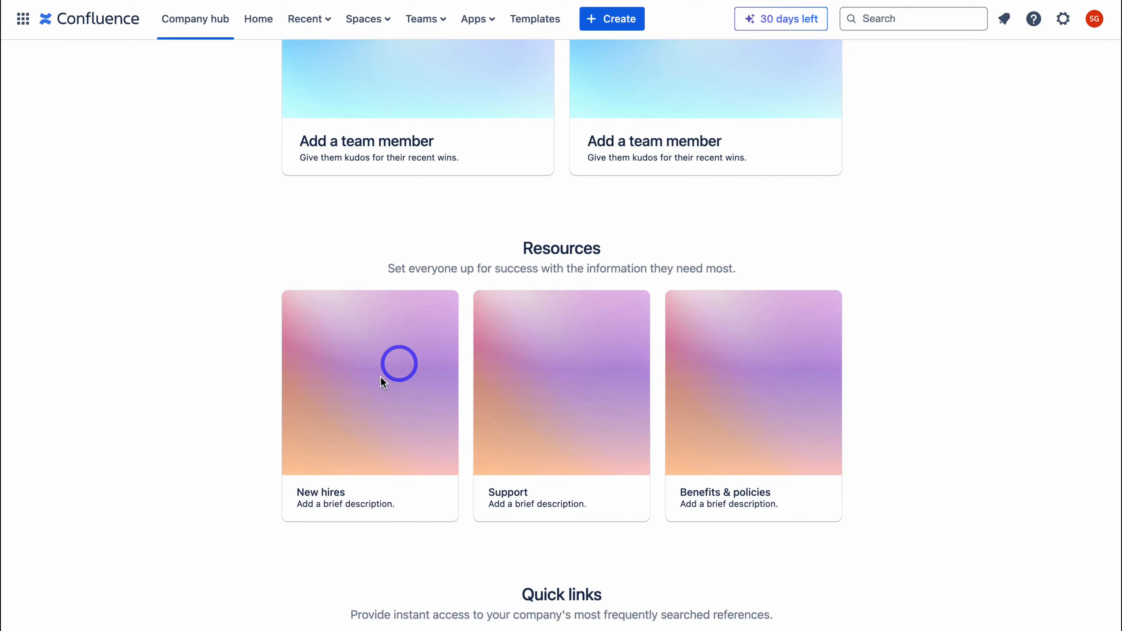
pyautogui.scroll(20, 373, 391)
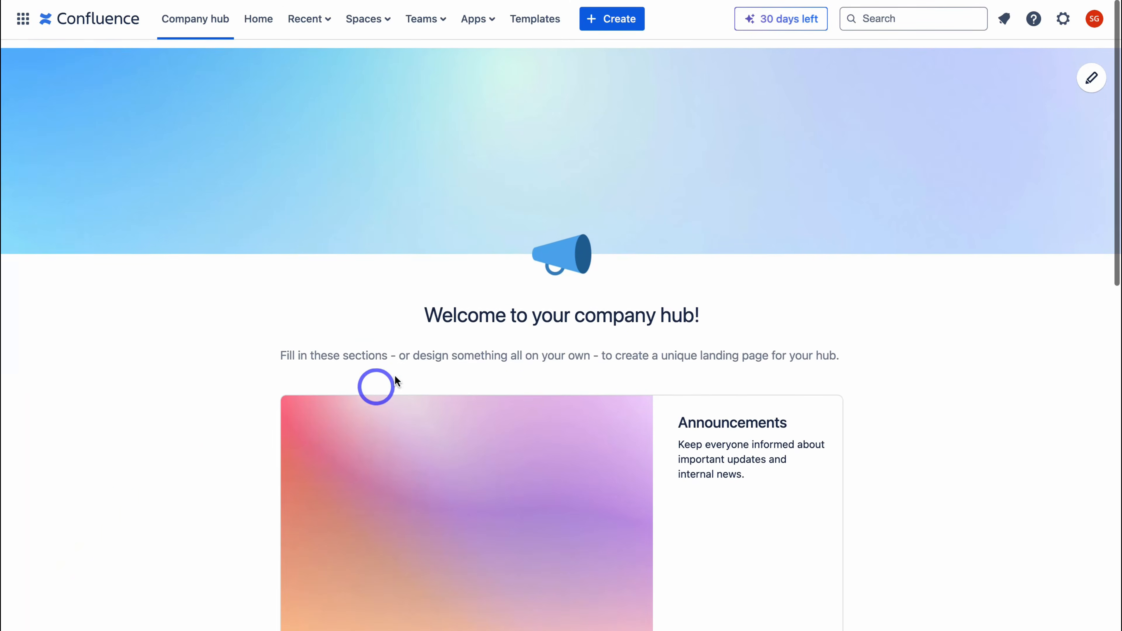
# Open the company hub for editing and examine its header and formatting options
pyautogui.click(1088, 76)
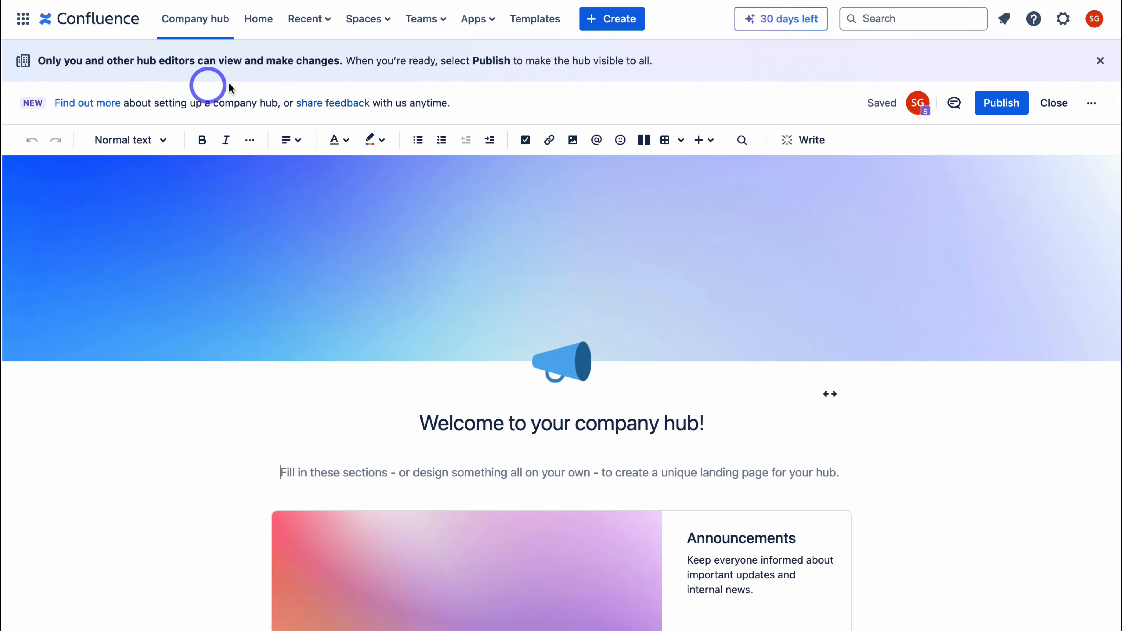
pyautogui.moveTo(683, 221)
pyautogui.scroll(-10, 846, 247)
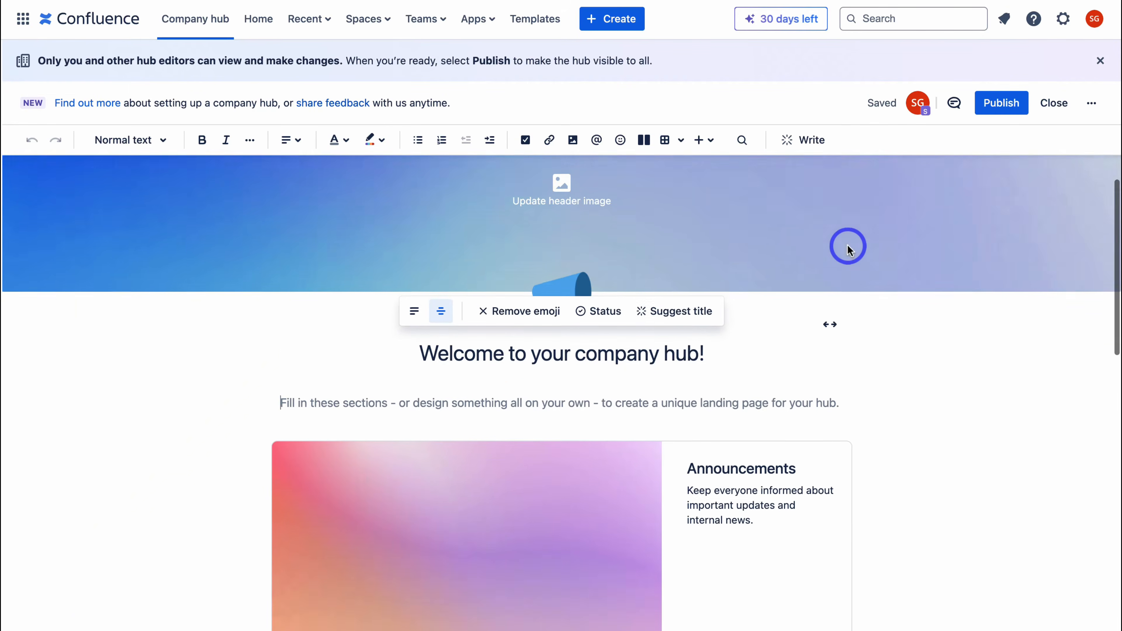
pyautogui.scroll(8, 847, 247)
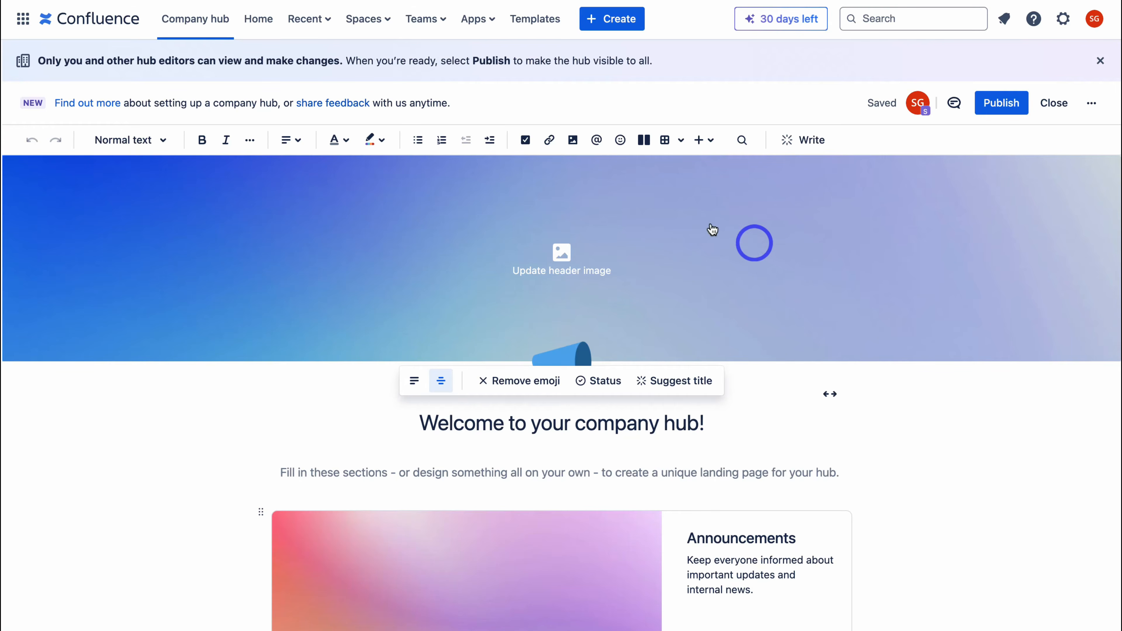
pyautogui.scroll(2, 618, 159)
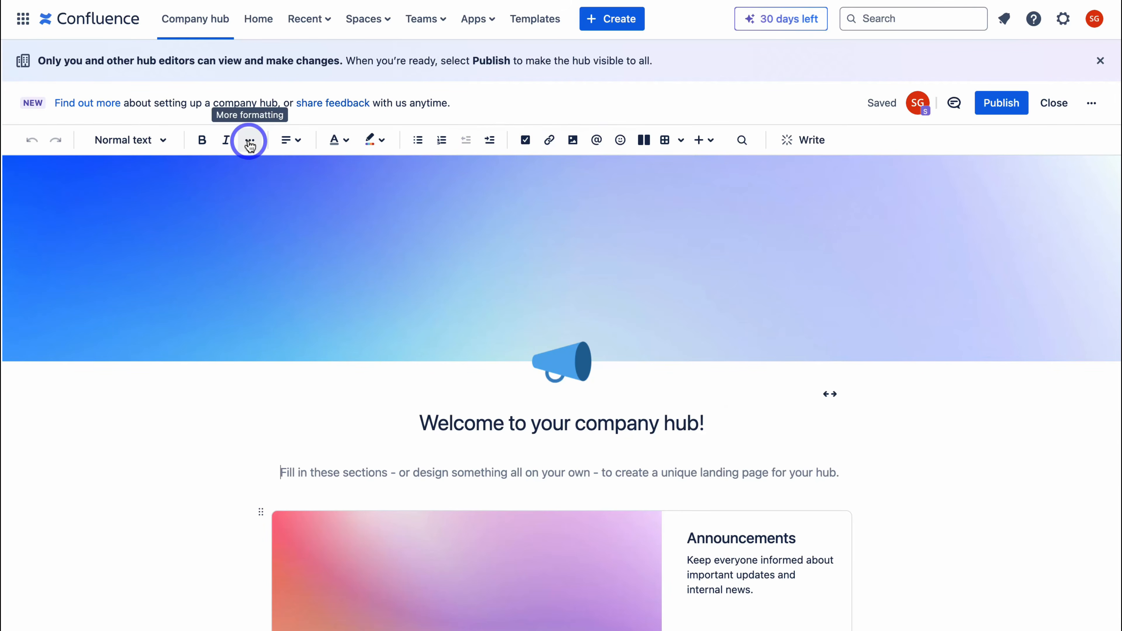
# Start a new space from the home page, name it "Sheetify CRM" and upload a custom image as its icon
pyautogui.click(257, 20)
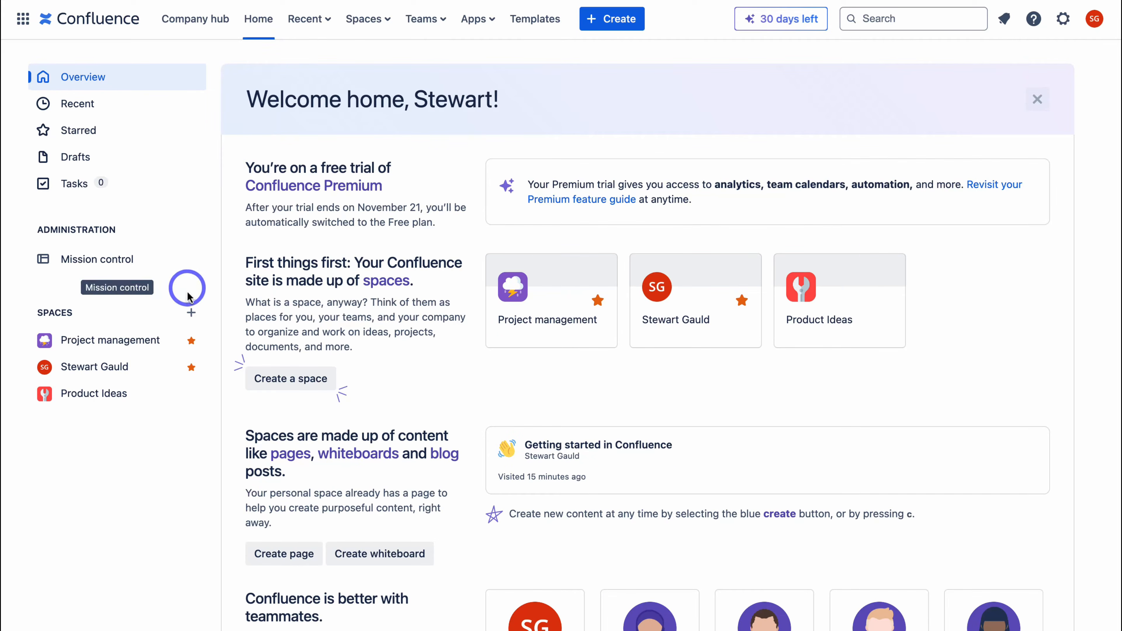
pyautogui.click(190, 313)
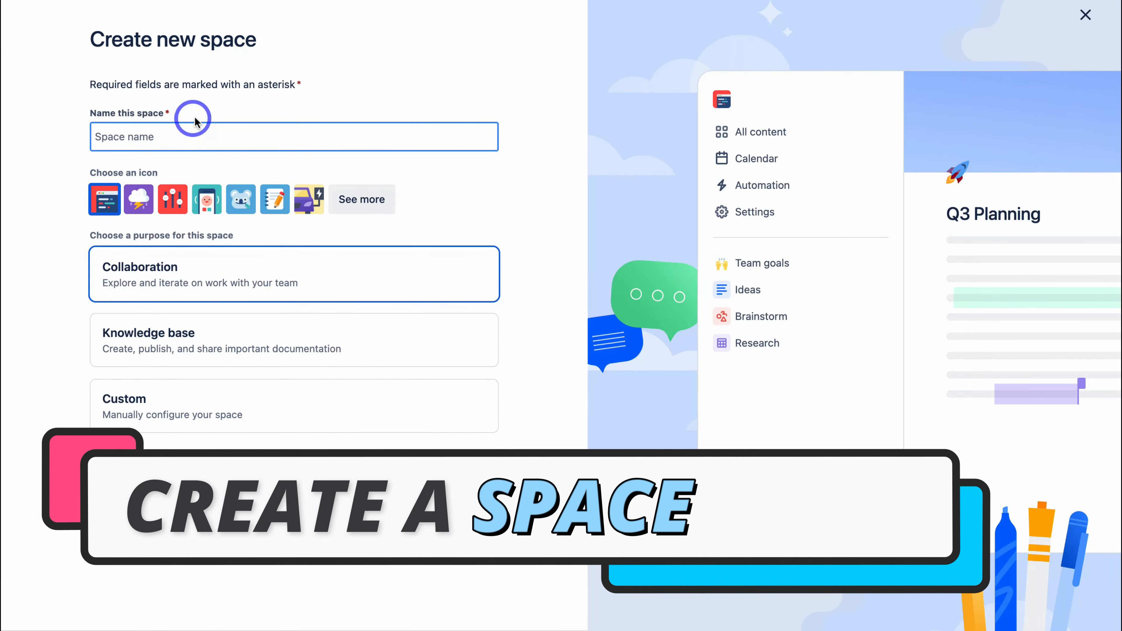
pyautogui.write('Sheetify CRM')
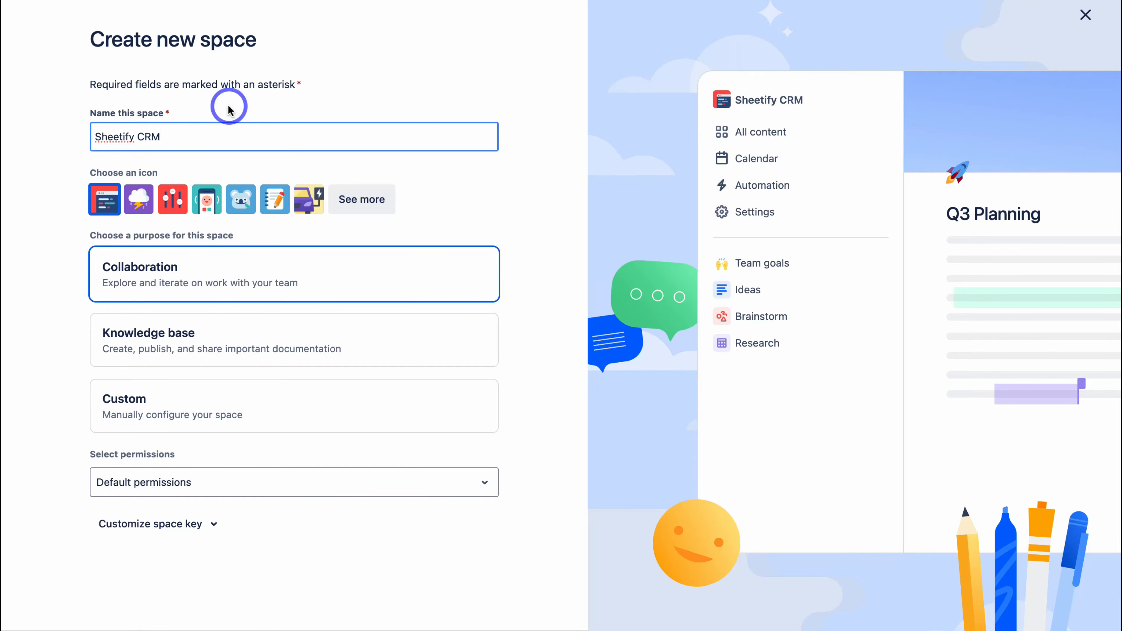
pyautogui.click(360, 201)
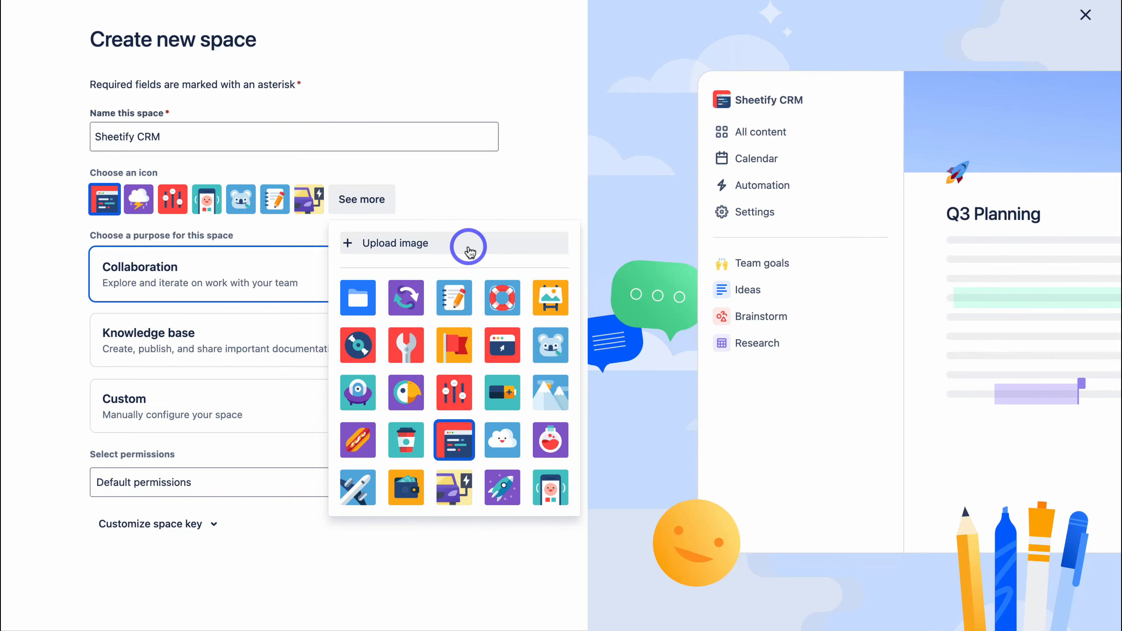
pyautogui.click(459, 252)
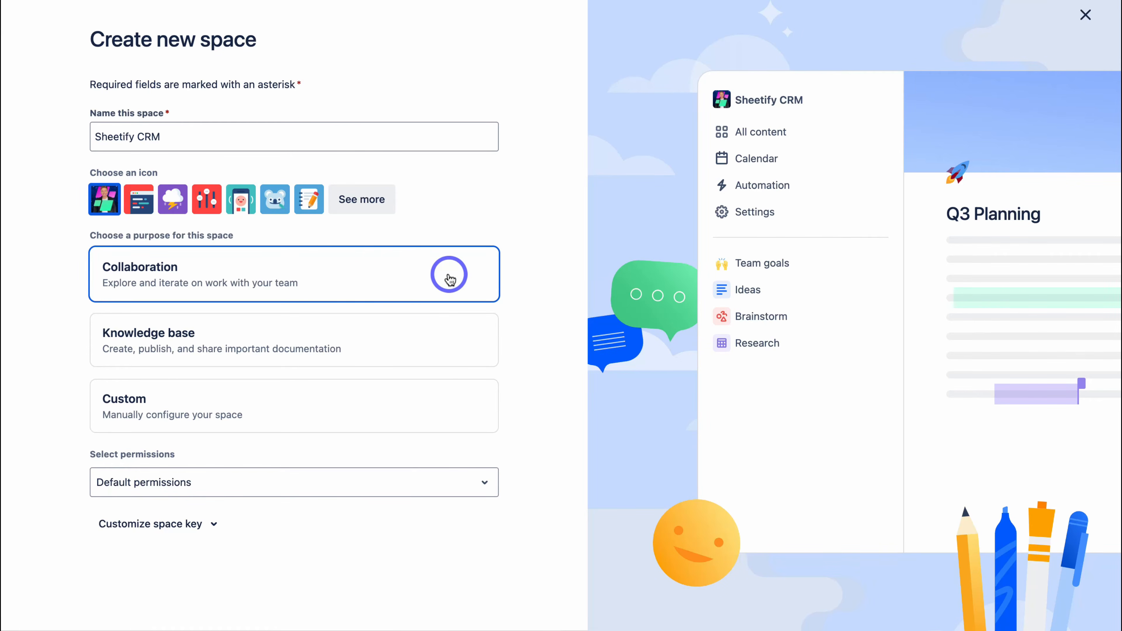
# Create the collaboration space with default permissions and the Analytics and Blogs features enabled
pyautogui.click(463, 489)
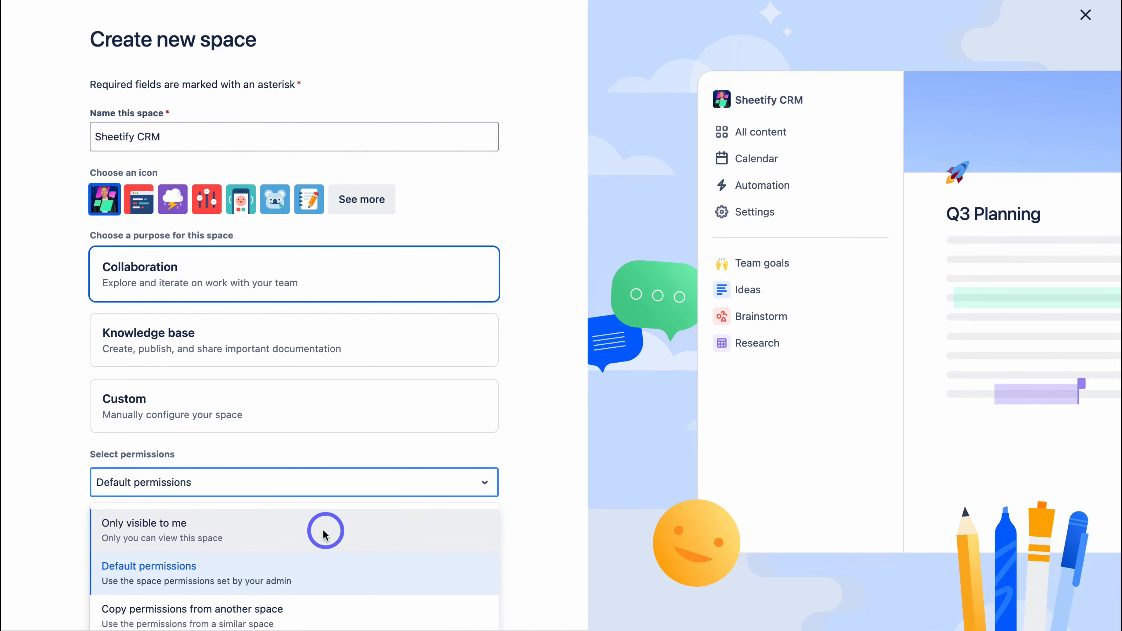
pyautogui.click(528, 529)
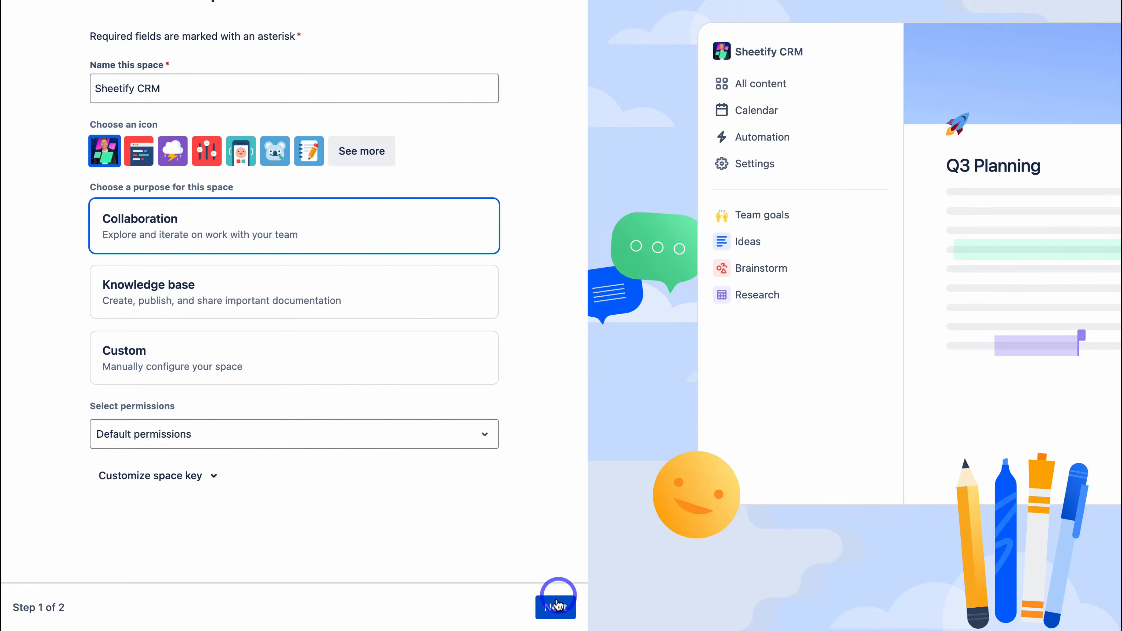
pyautogui.click(556, 630)
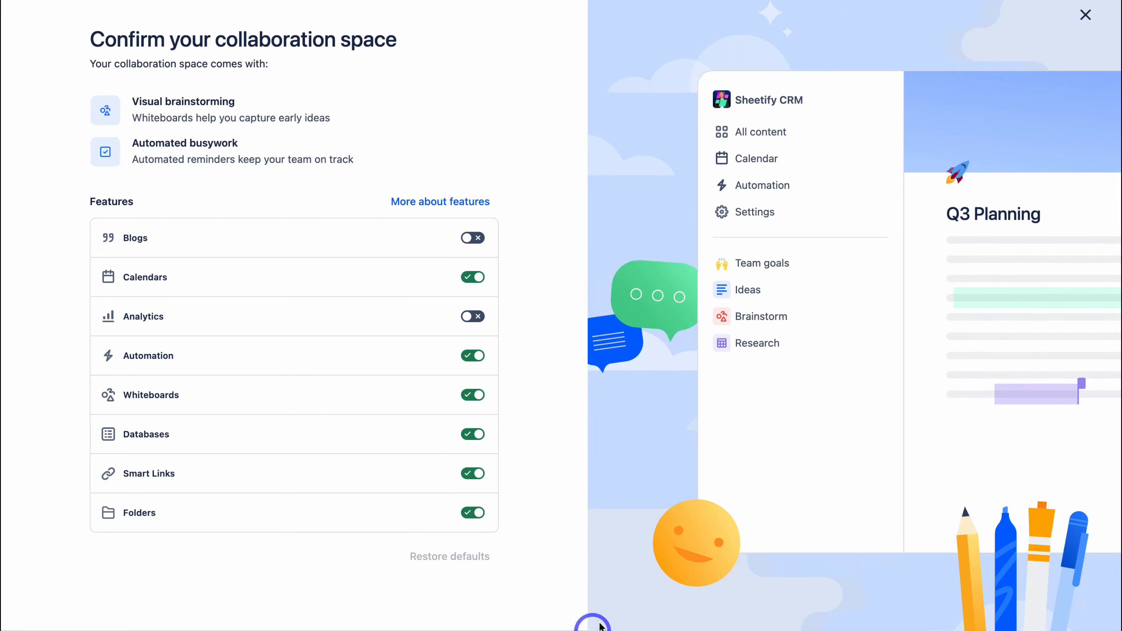
pyautogui.click(472, 316)
pyautogui.click(472, 238)
pyautogui.click(533, 607)
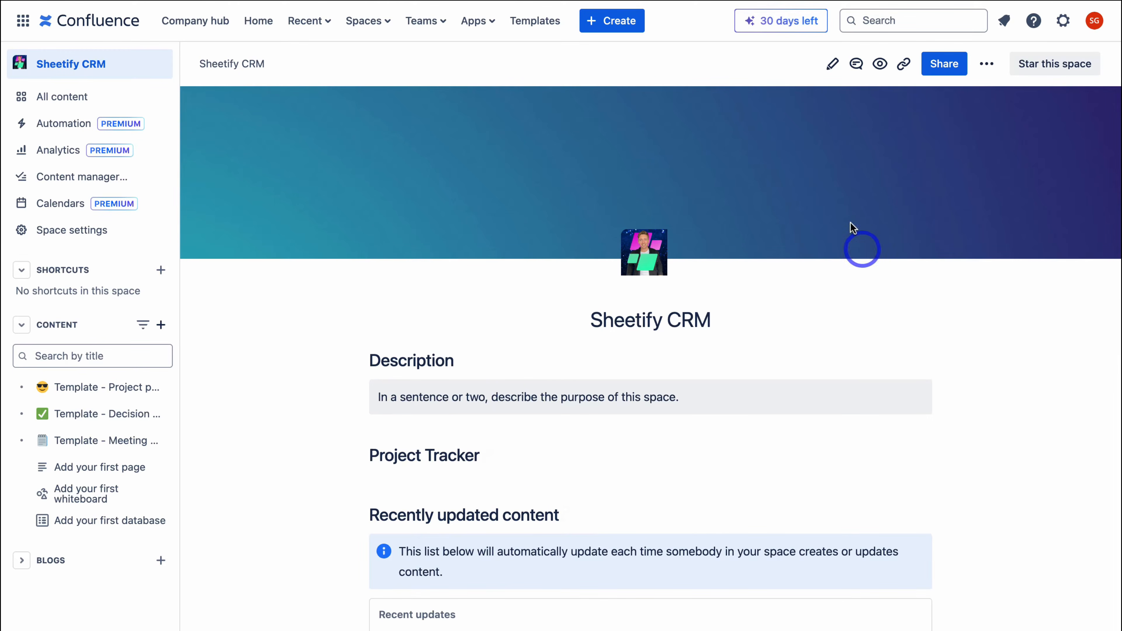
# Replace the space overview's placeholder description with the product summary beginning "This is our most affordable, 'functional' lifetime Google Sheets CRM"
pyautogui.click(832, 65)
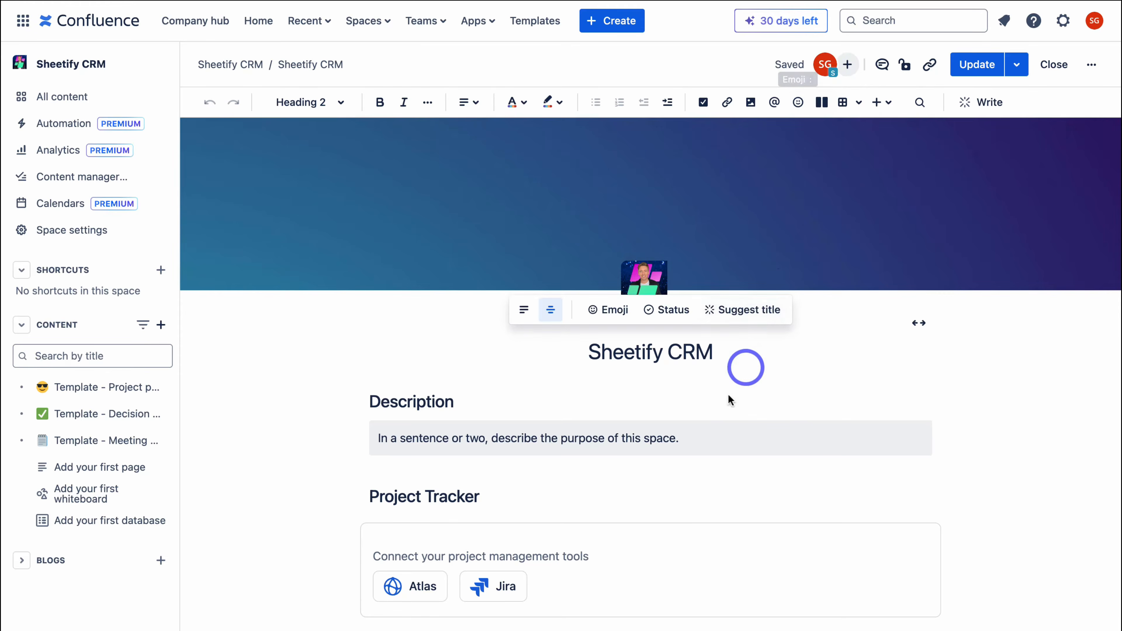
pyautogui.moveTo(694, 441); pyautogui.dragTo(375, 435)
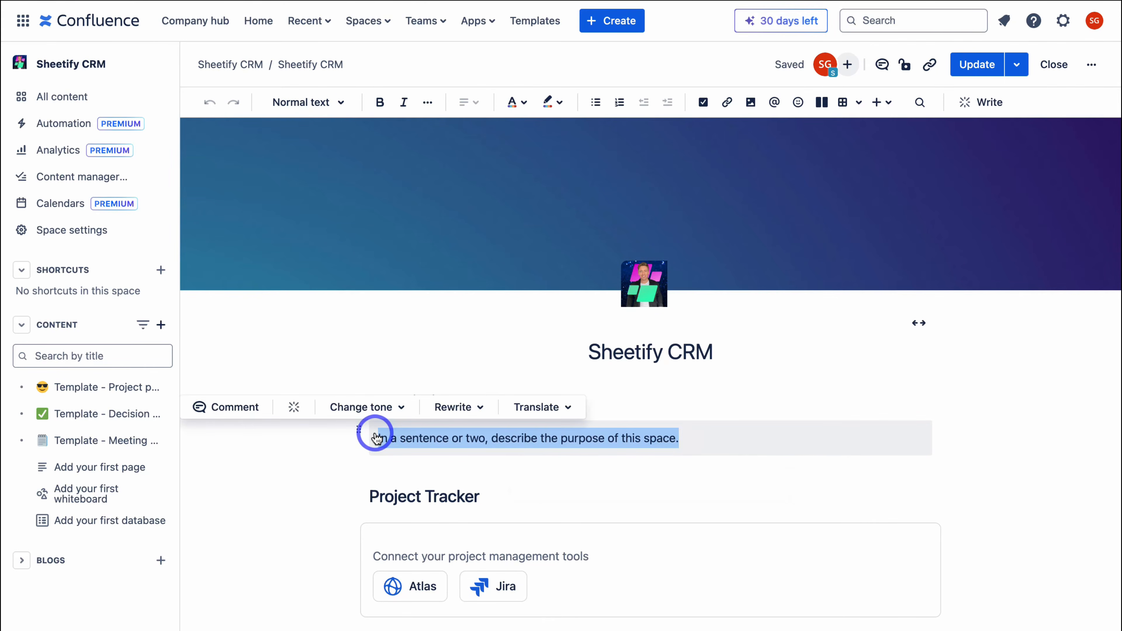
pyautogui.write('This is our most affordable, ‘functional’ lifetime Google Sheets CRM for small and micro businesses. Only one payment for lifetime access, lifetime updates, all client, sales, task, inventory and email marketing features.')
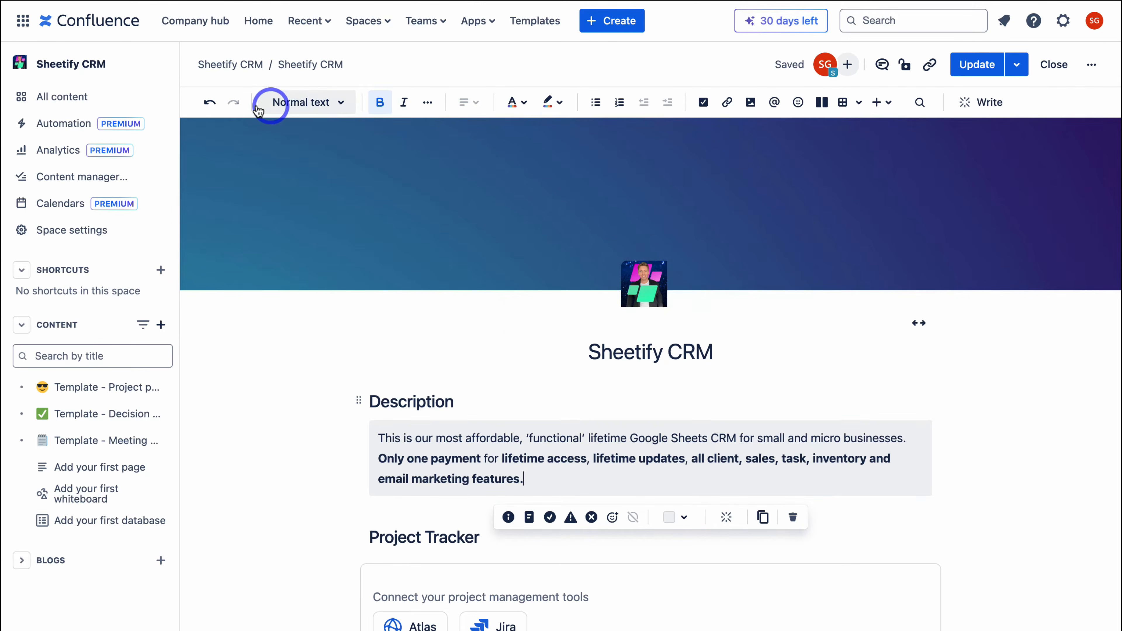
pyautogui.click(321, 109)
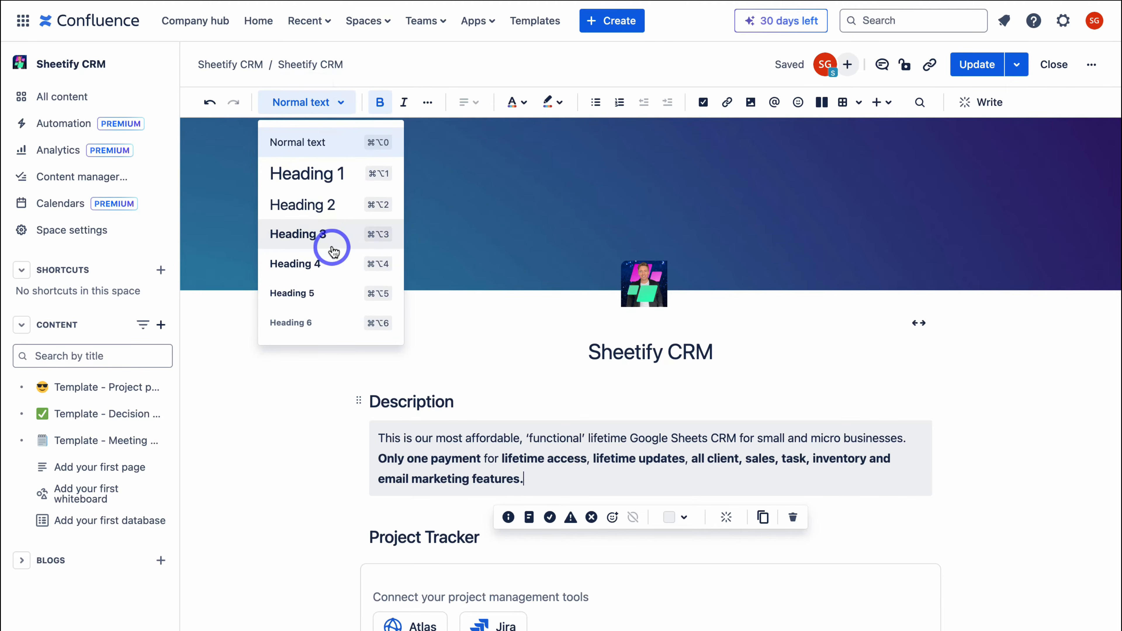
pyautogui.click(426, 103)
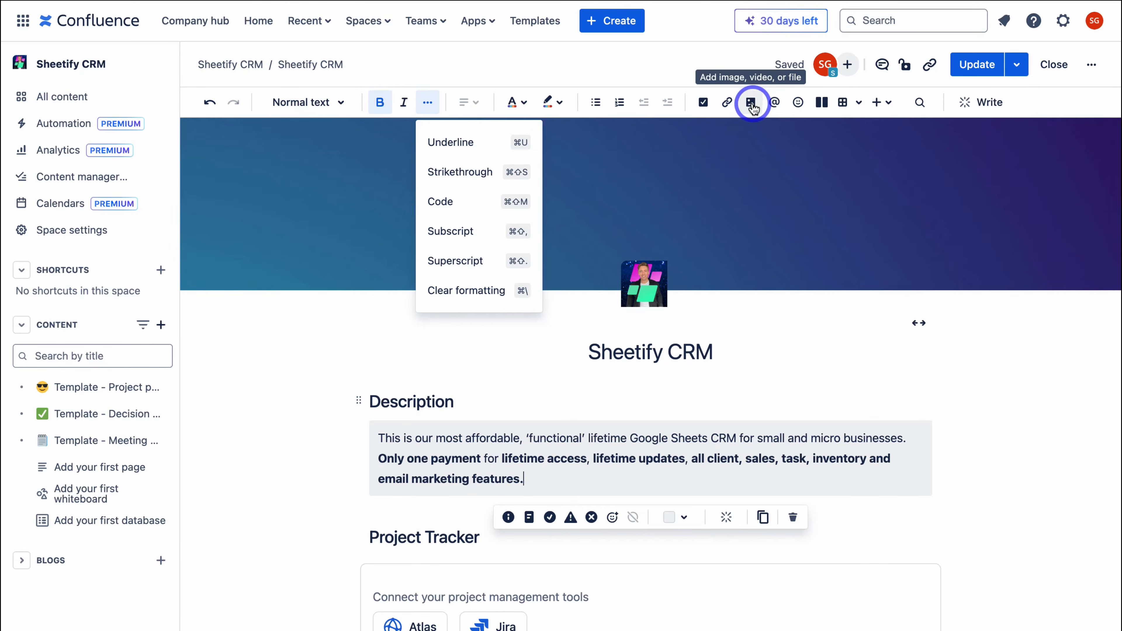
# Change the Description heading on the space overview to "Micro Product Description"
pyautogui.click(427, 403)
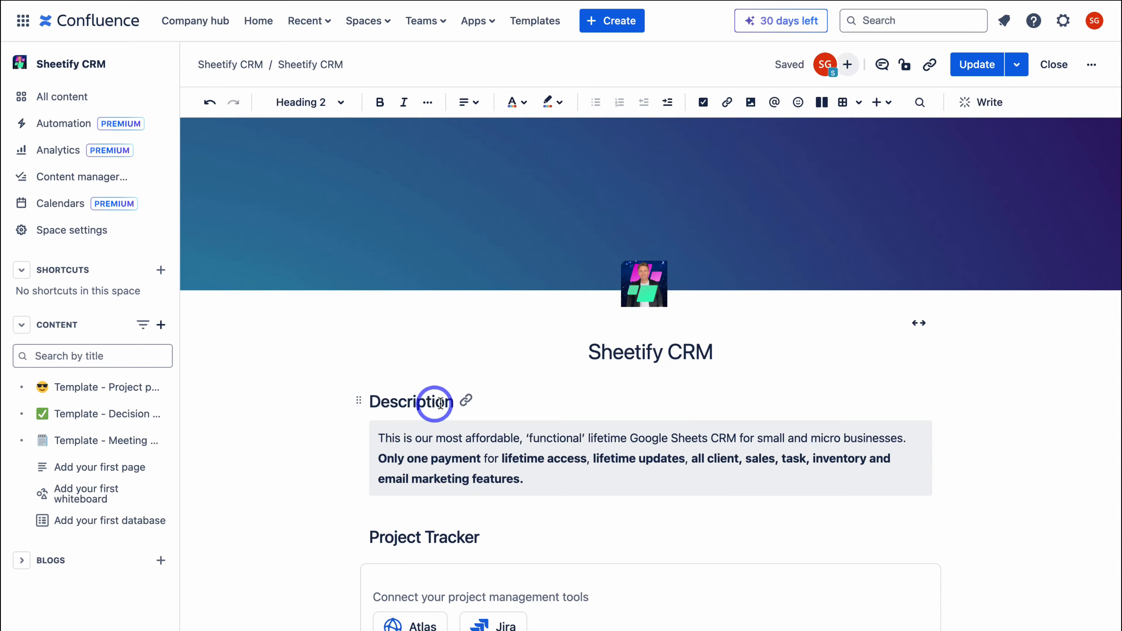
pyautogui.click(371, 401)
pyautogui.write('Micro Product')
# Replace the space overview's header image with the Sheetify CRM LinkedIn PNG and set it to fixed width
pyautogui.click(532, 204)
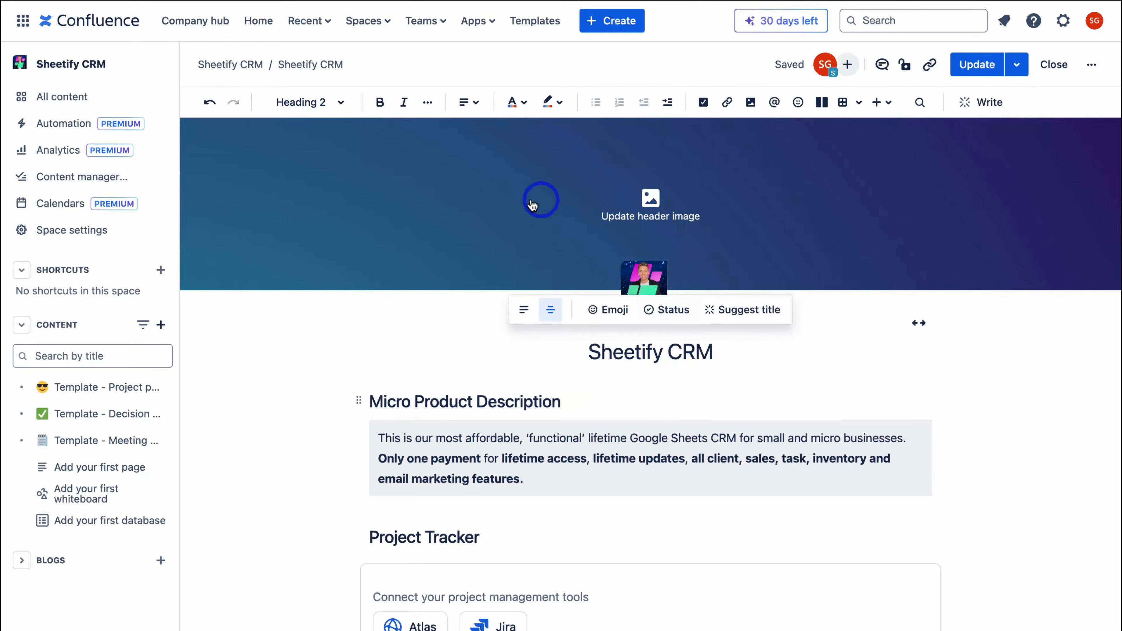
pyautogui.click(752, 212)
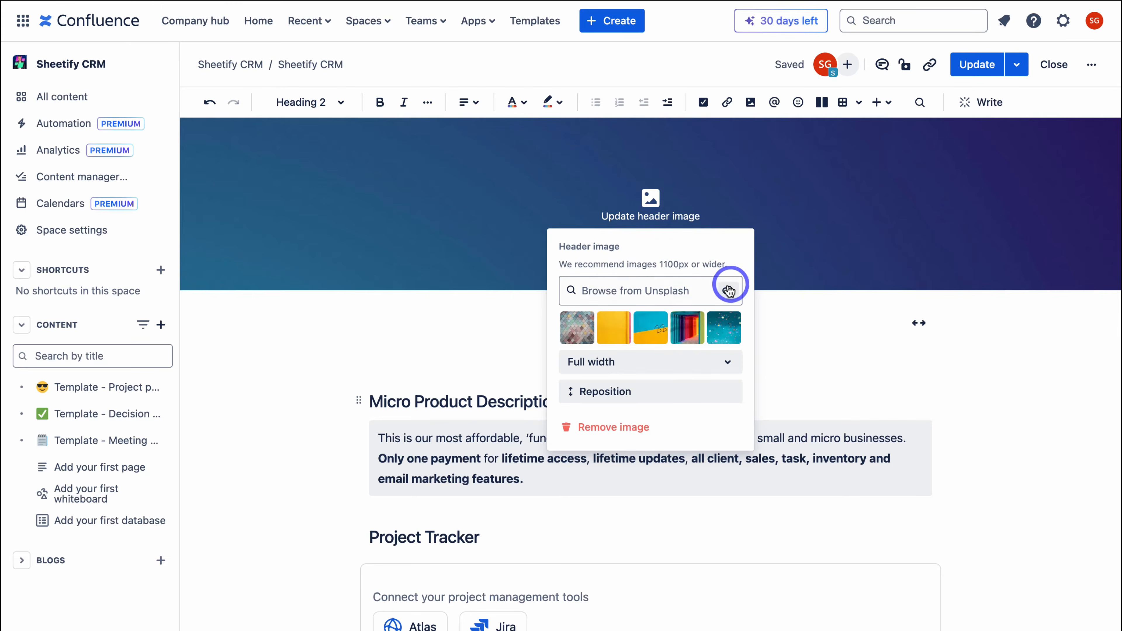
pyautogui.click(727, 291)
pyautogui.click(670, 292)
pyautogui.click(806, 492)
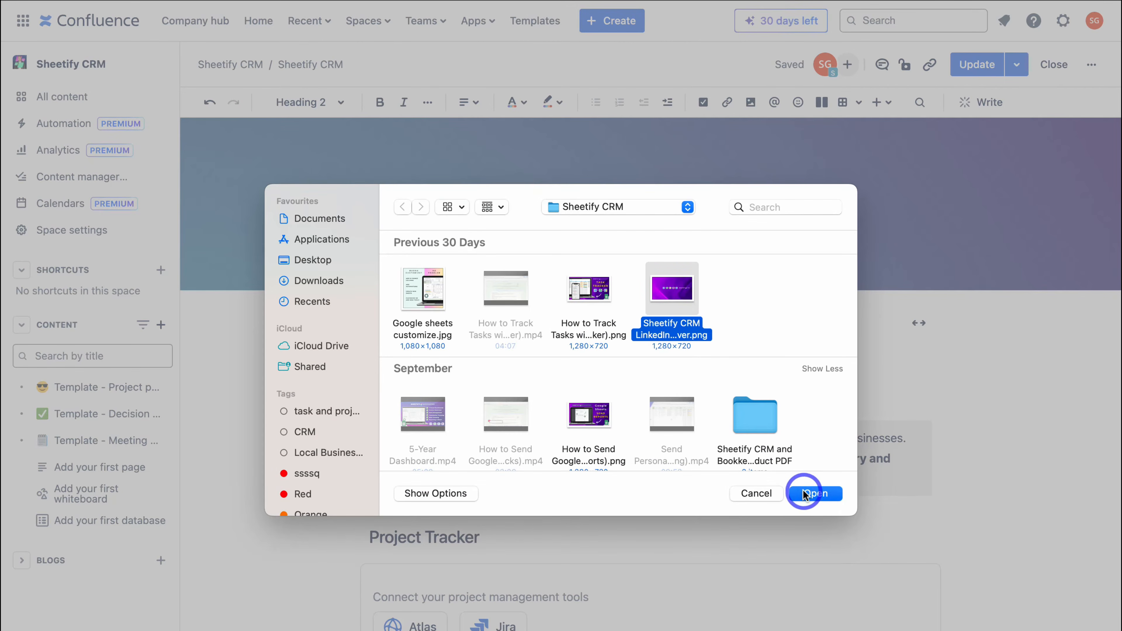
pyautogui.click(662, 361)
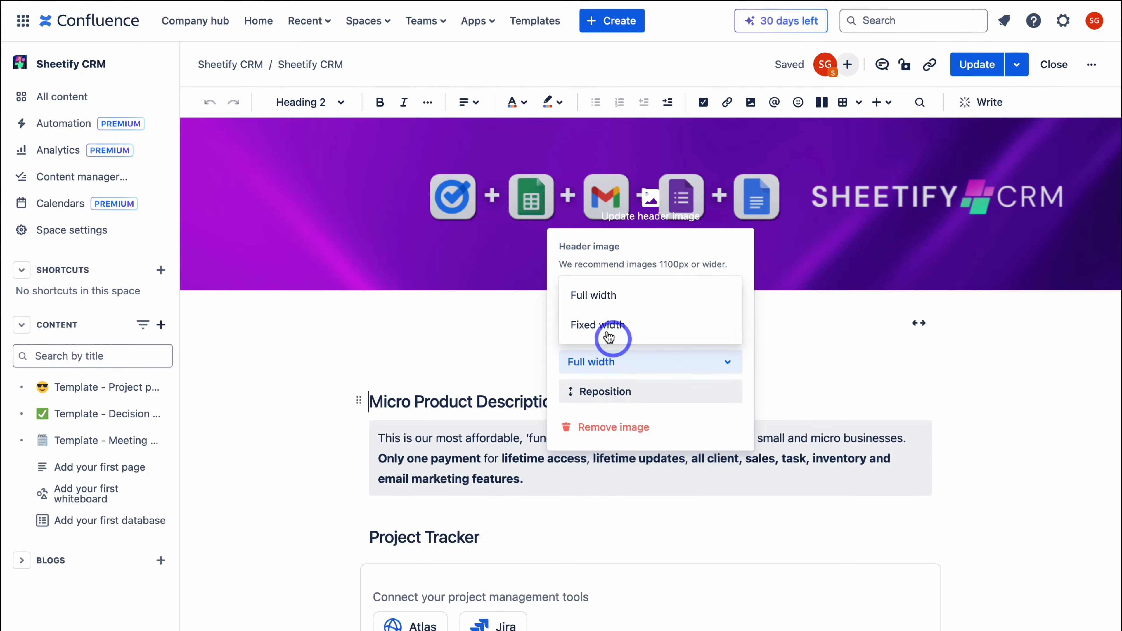
pyautogui.click(655, 322)
# Review the rest of the Sheetify CRM overview page and publish its updates
pyautogui.scroll(-3, 685, 256)
pyautogui.scroll(-1, 686, 256)
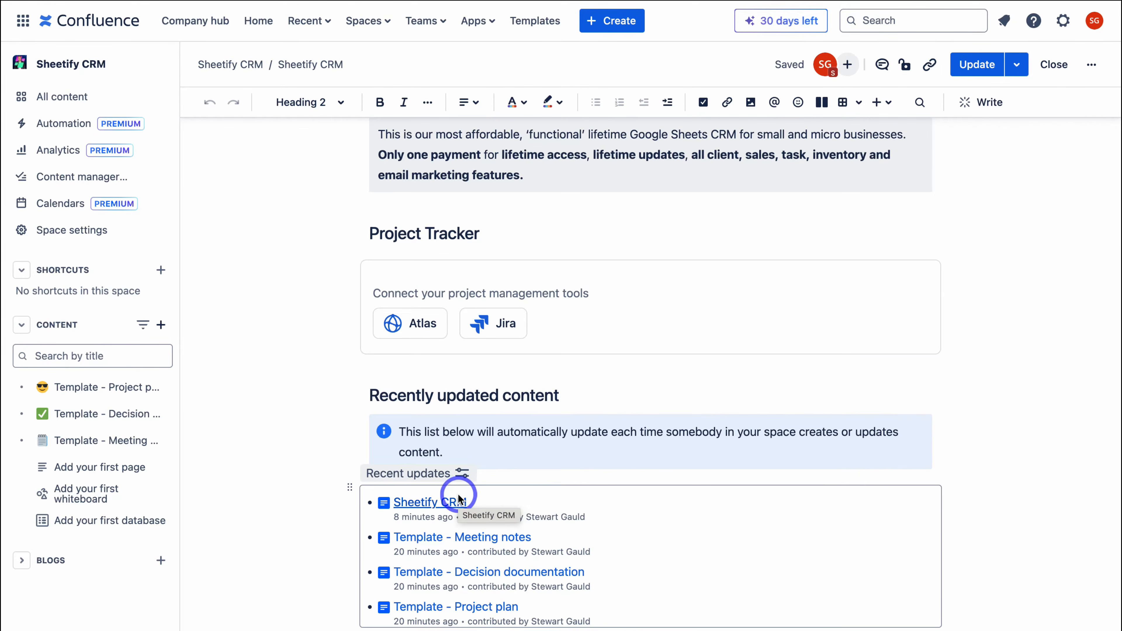
pyautogui.scroll(-3, 455, 495)
pyautogui.scroll(10, 481, 536)
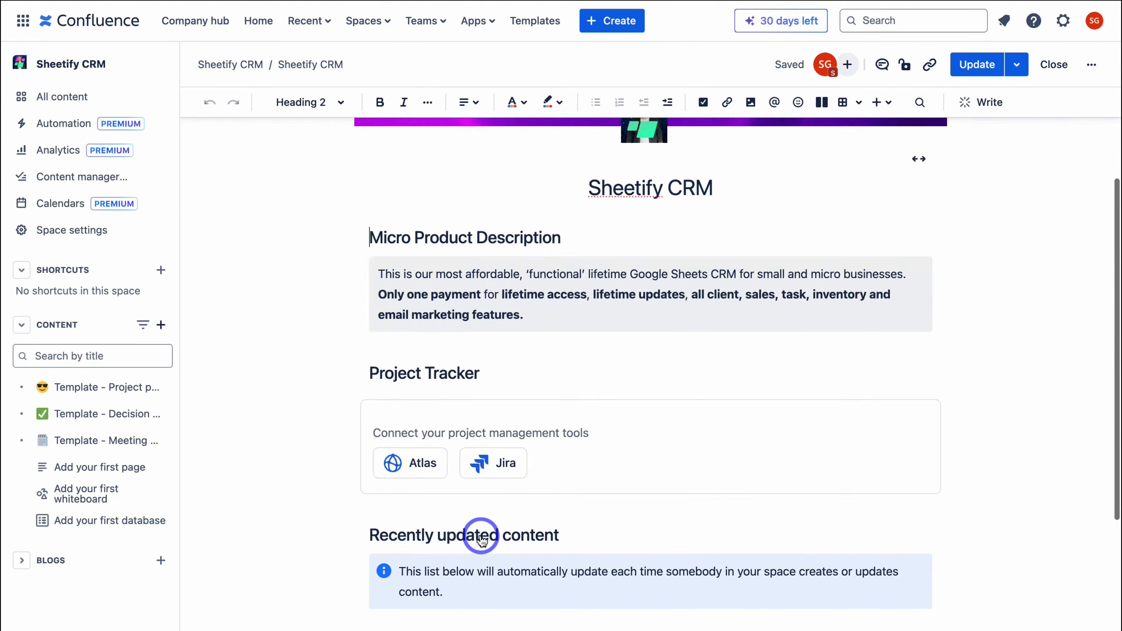
pyautogui.click(978, 69)
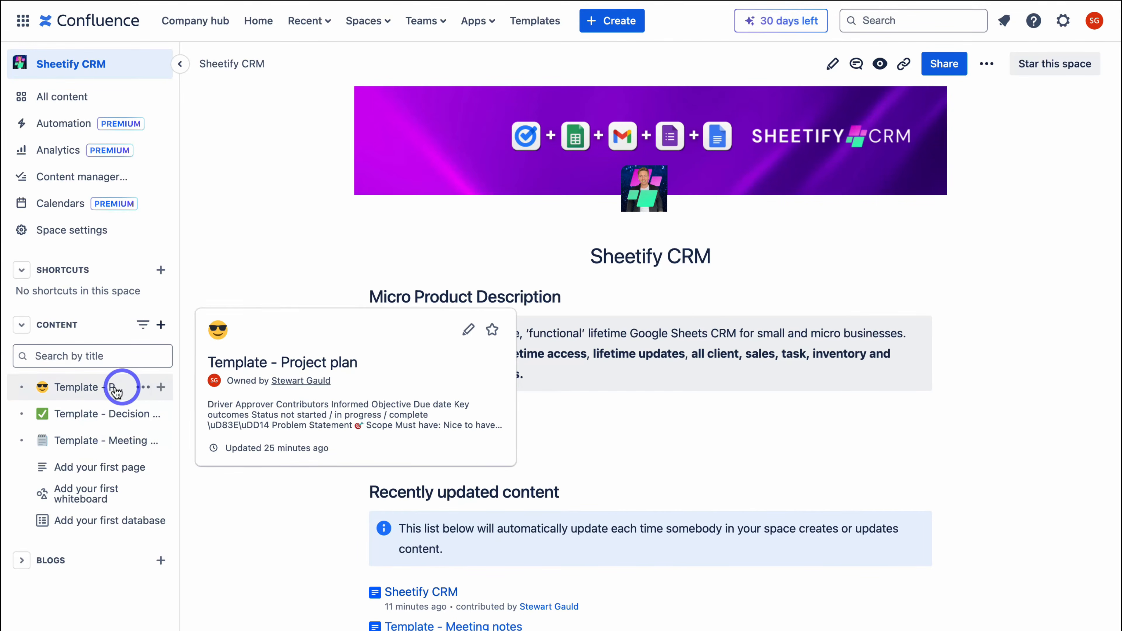
# Delete the Project plan, Decision documentation and Meeting notes template pages from the space's content
pyautogui.click(142, 388)
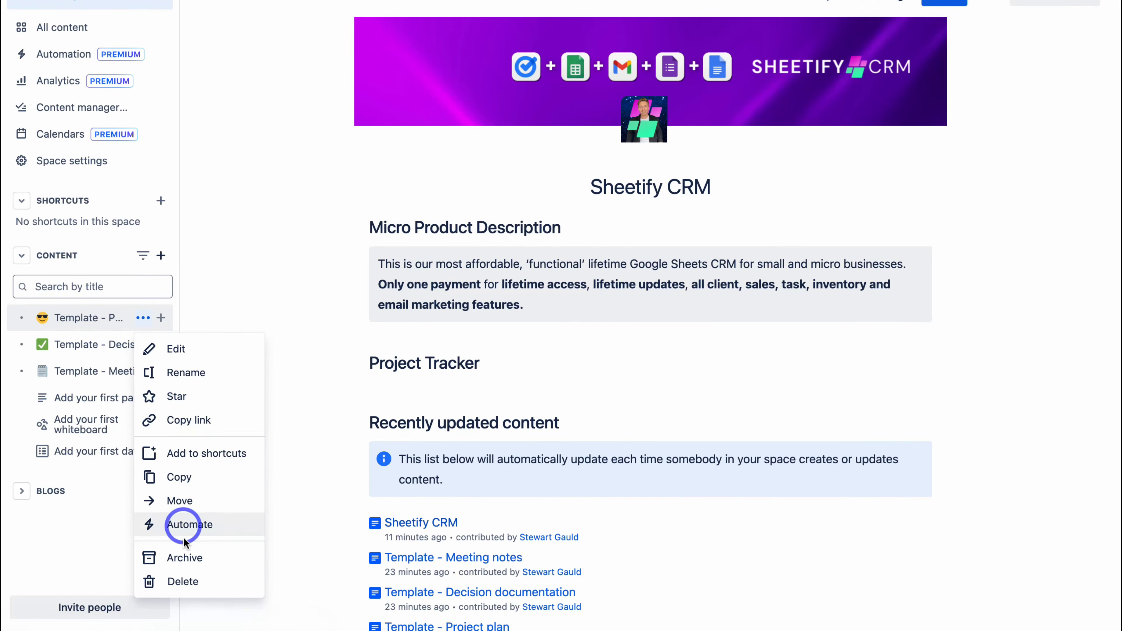
pyautogui.click(221, 581)
pyautogui.click(740, 155)
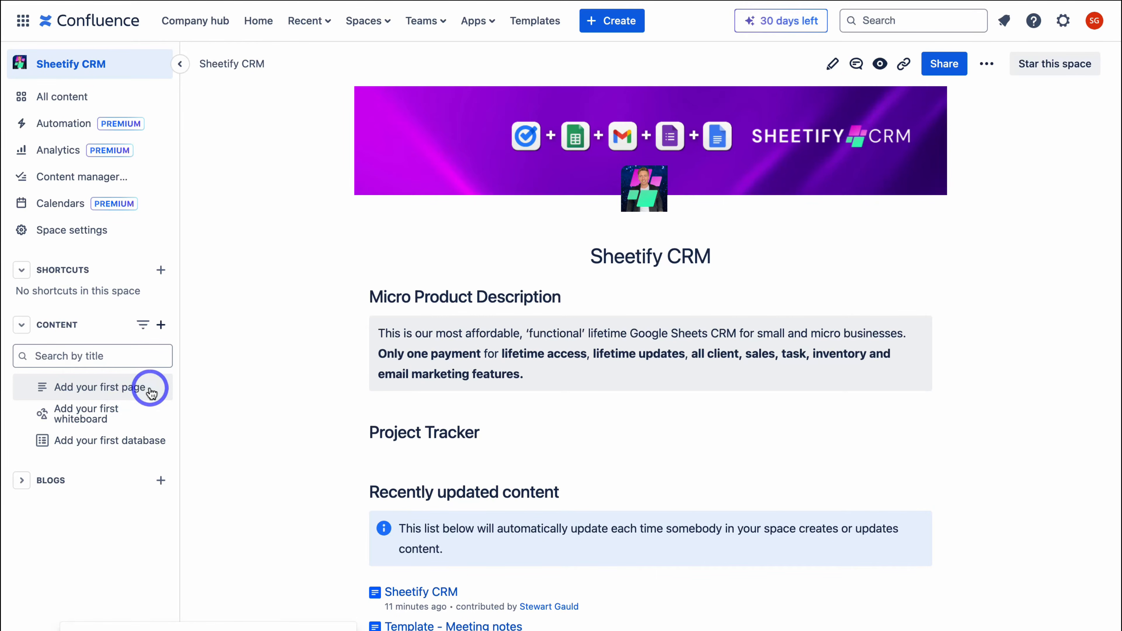
# Create a new page in the Sheetify CRM space titled "5.0 Product Road Map"
pyautogui.click(161, 326)
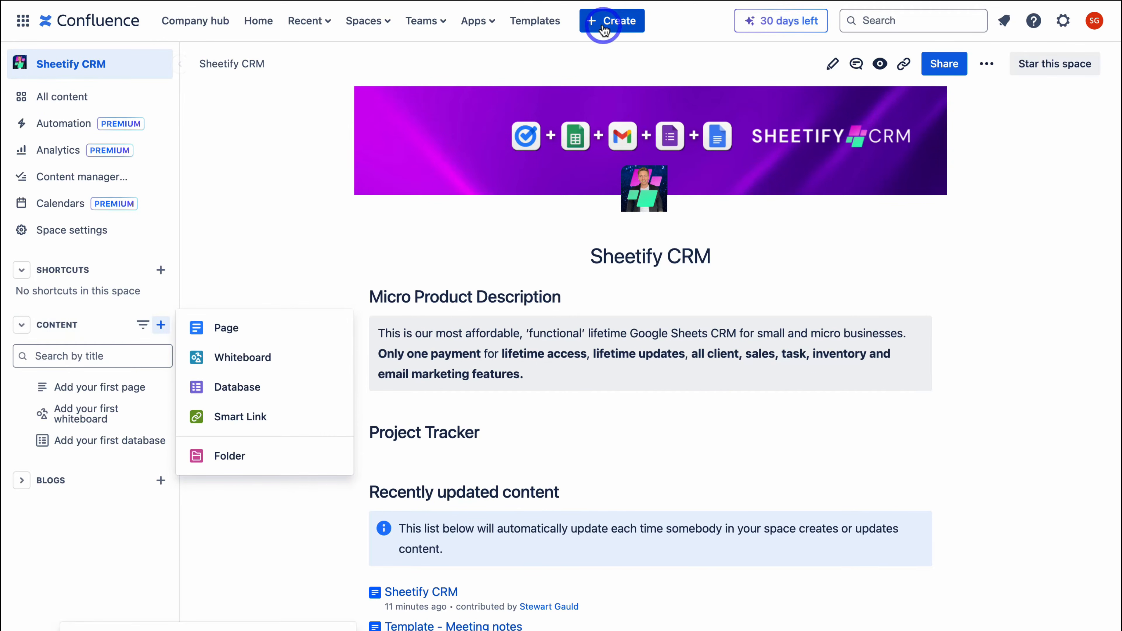
pyautogui.click(622, 23)
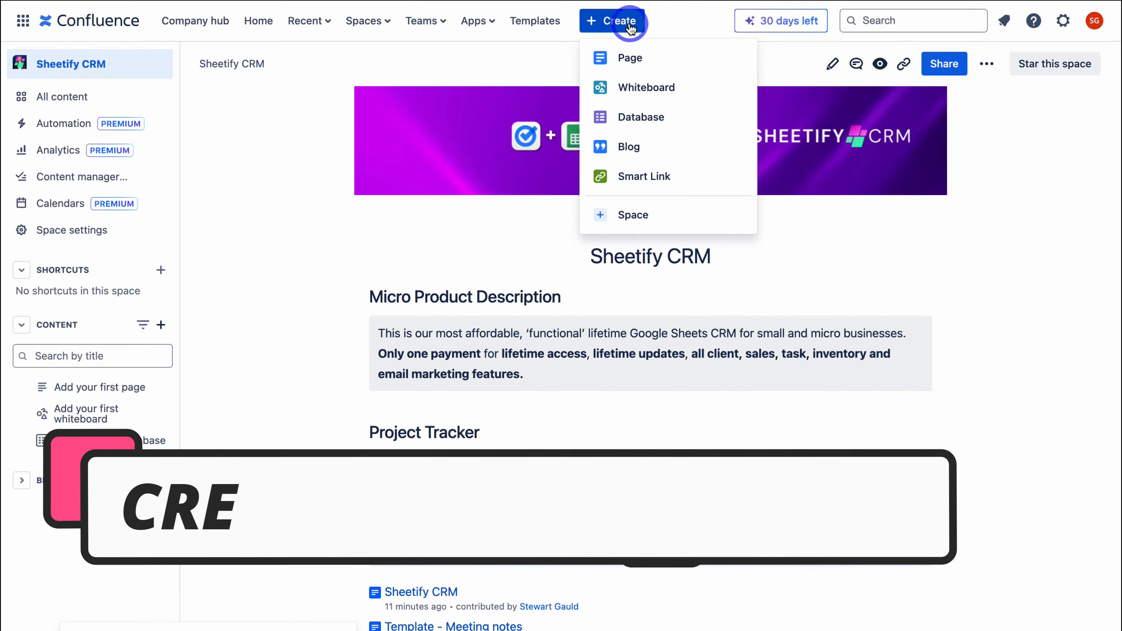
pyautogui.click(656, 62)
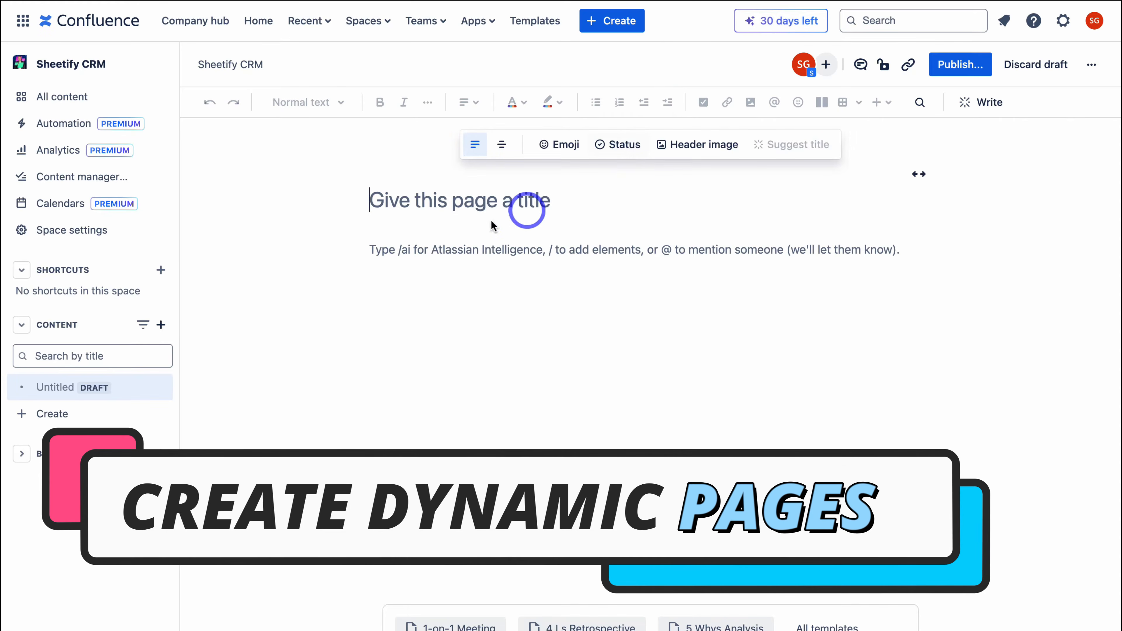
pyautogui.write('5.0 Product Road Map')
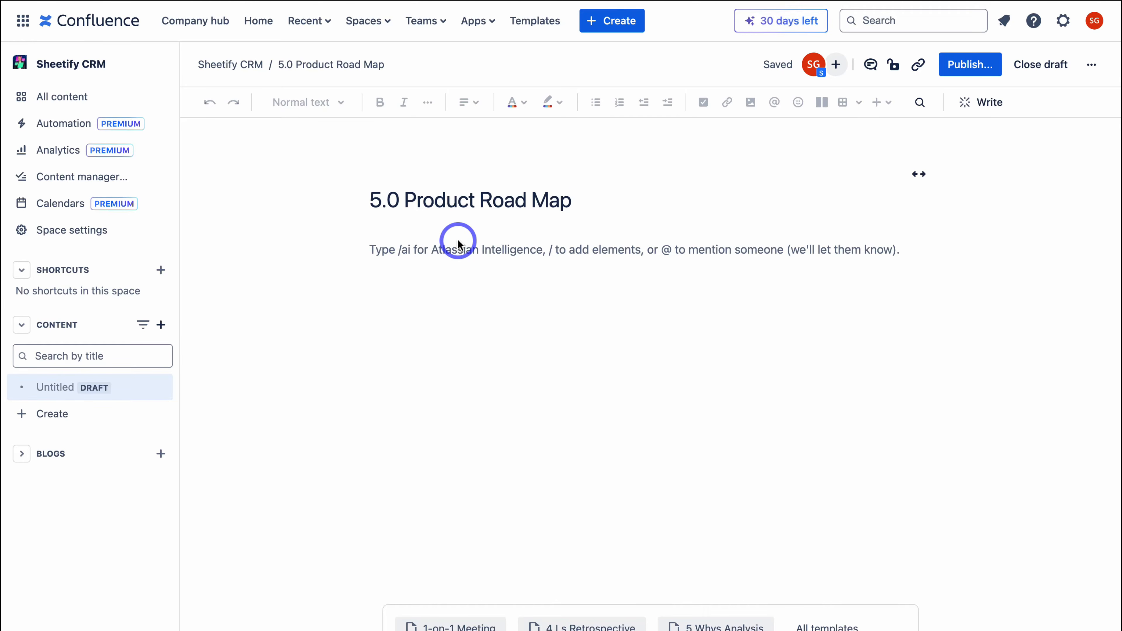
# Add a header image to the page from an Unsplash search for "dev", choosing the first code-screen photo and adjusting its position
pyautogui.moveTo(525, 230)
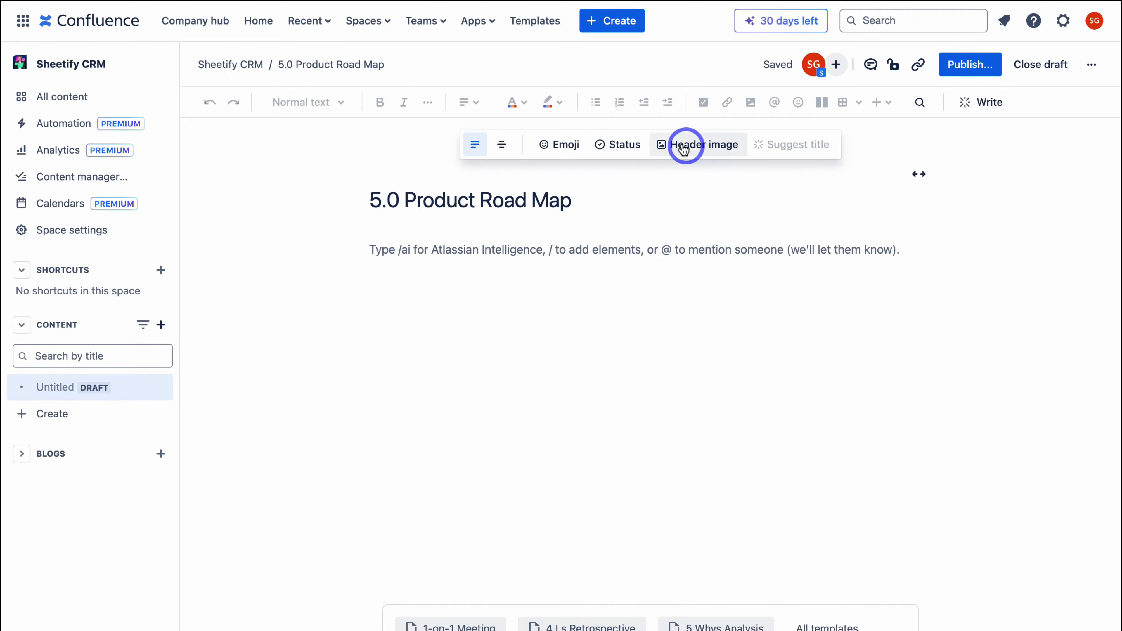
pyautogui.click(703, 152)
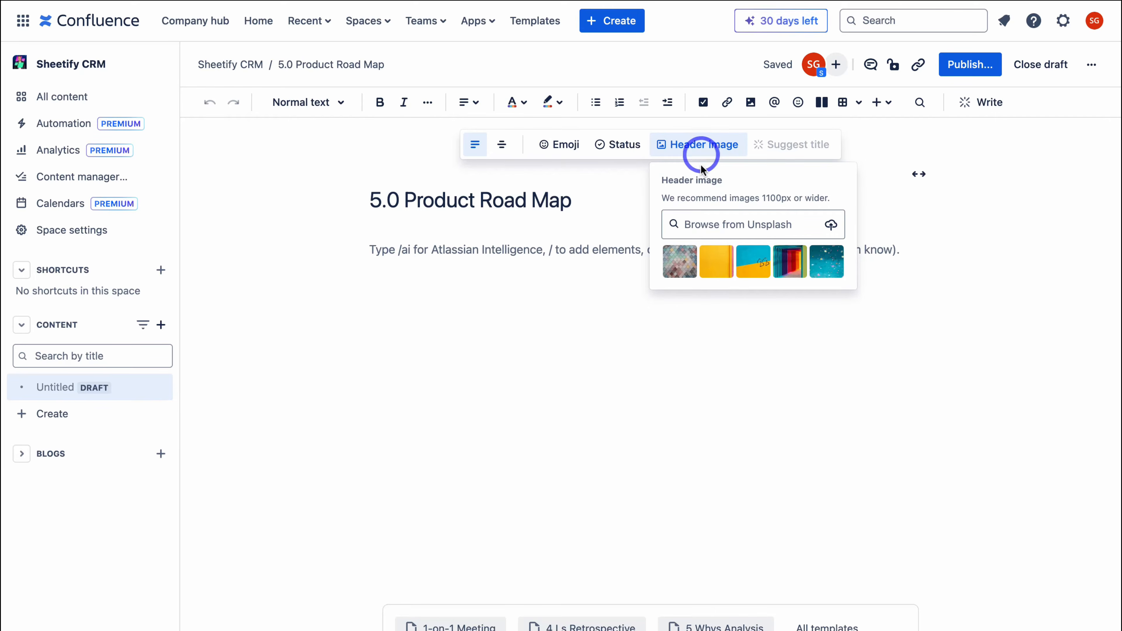
pyautogui.click(703, 224)
pyautogui.write('dev')
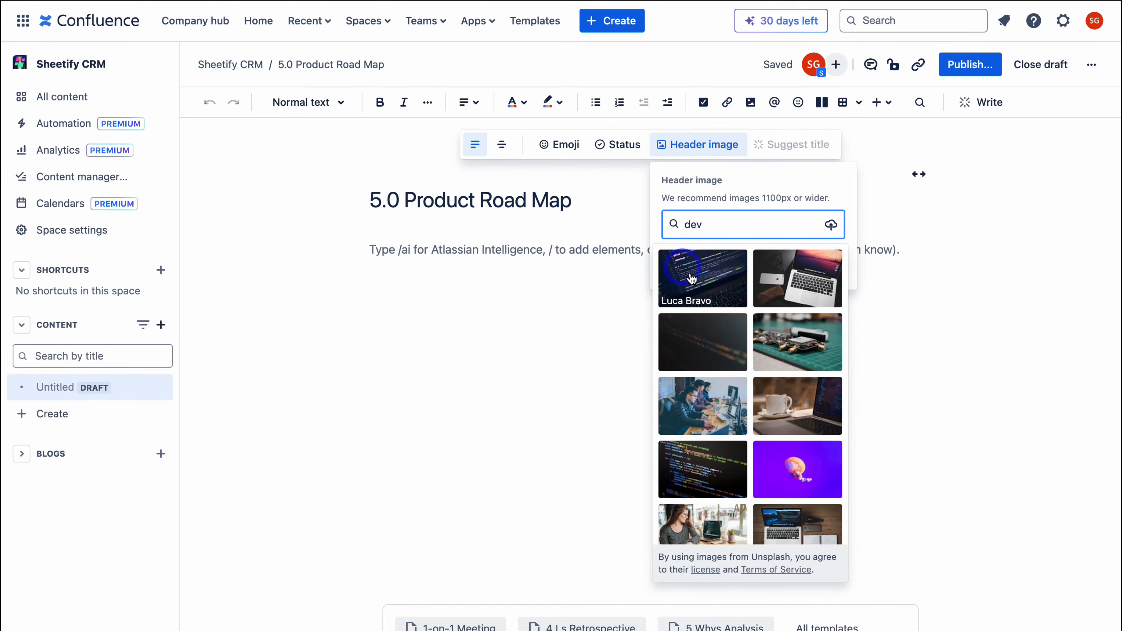
pyautogui.click(710, 279)
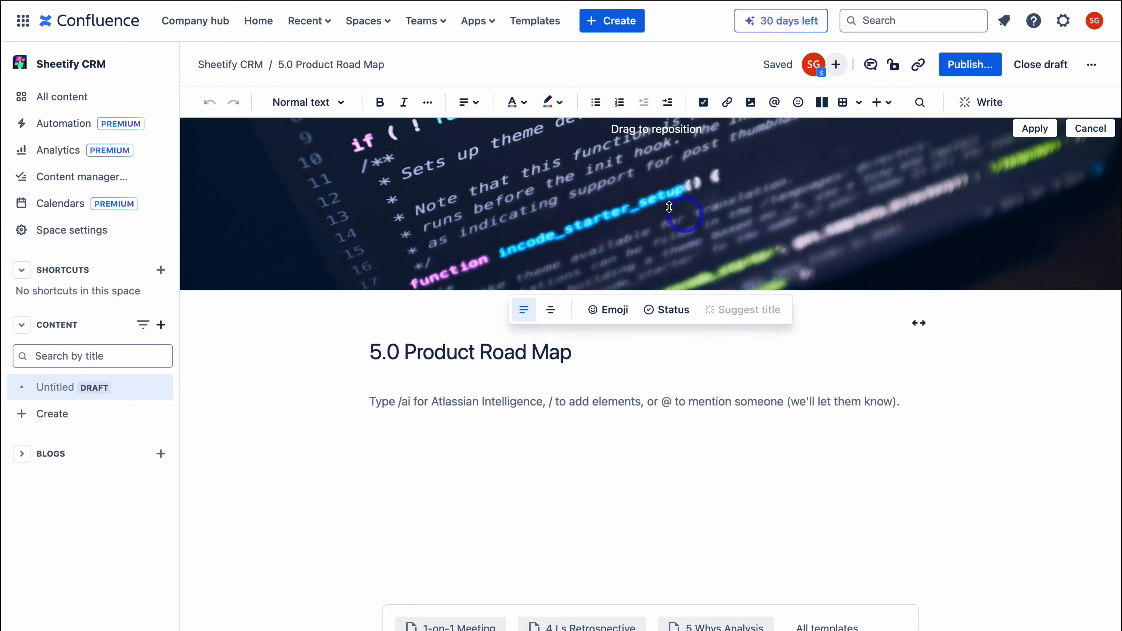
pyautogui.moveTo(671, 207)
pyautogui.mouseDown()
pyautogui.moveTo(669, 148)
pyautogui.moveTo(664, 235)
pyautogui.moveTo(662, 202)
pyautogui.mouseUp()
pyautogui.click(1034, 129)
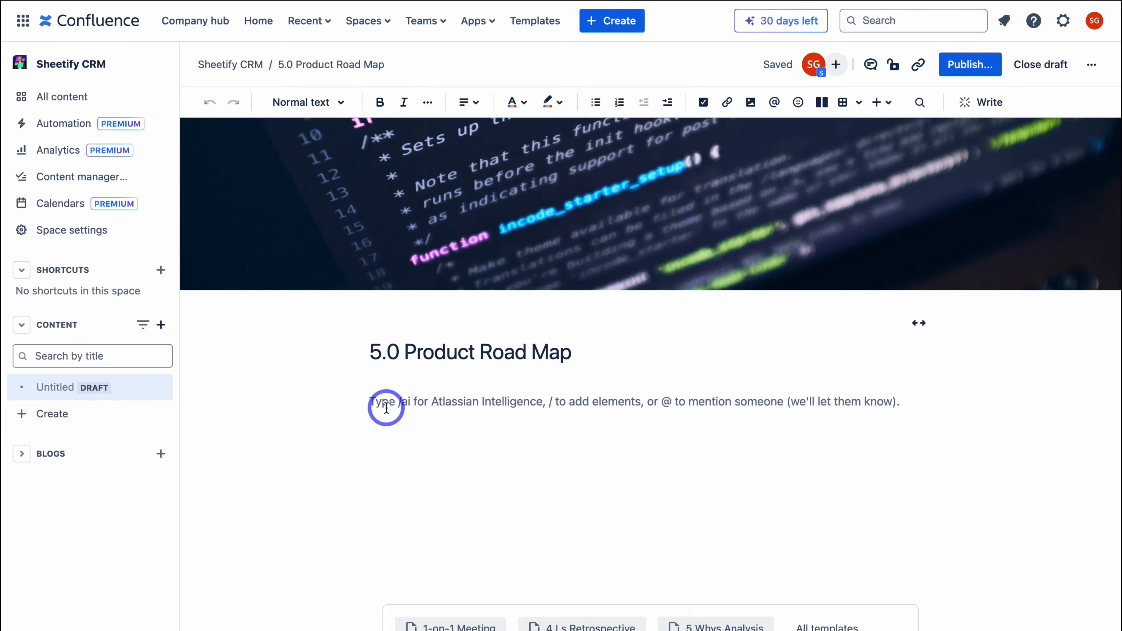
# Browse the insertable elements for the page body, search for "road" and start a Roadmap Planner
pyautogui.write('/')
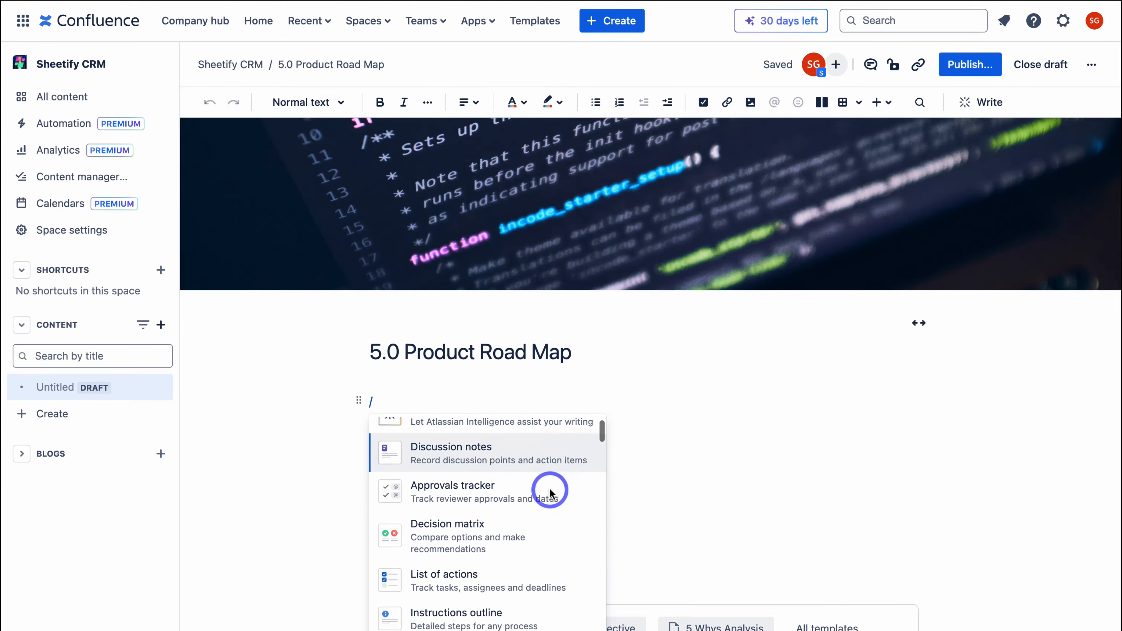
pyautogui.scroll(-5, 550, 493)
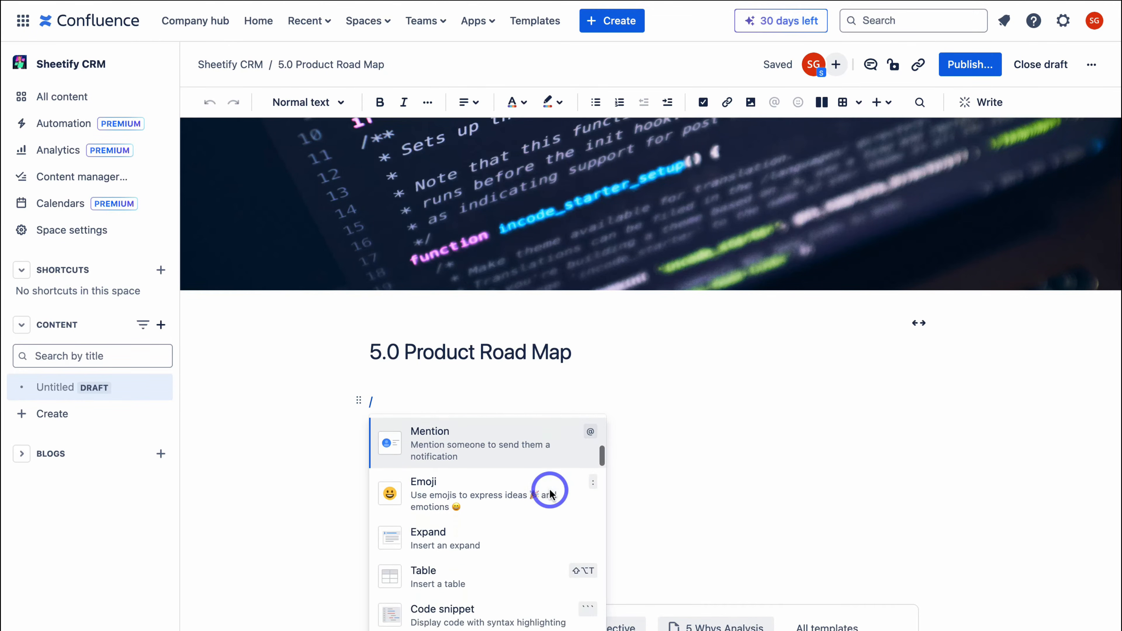
pyautogui.scroll(5, 506, 469)
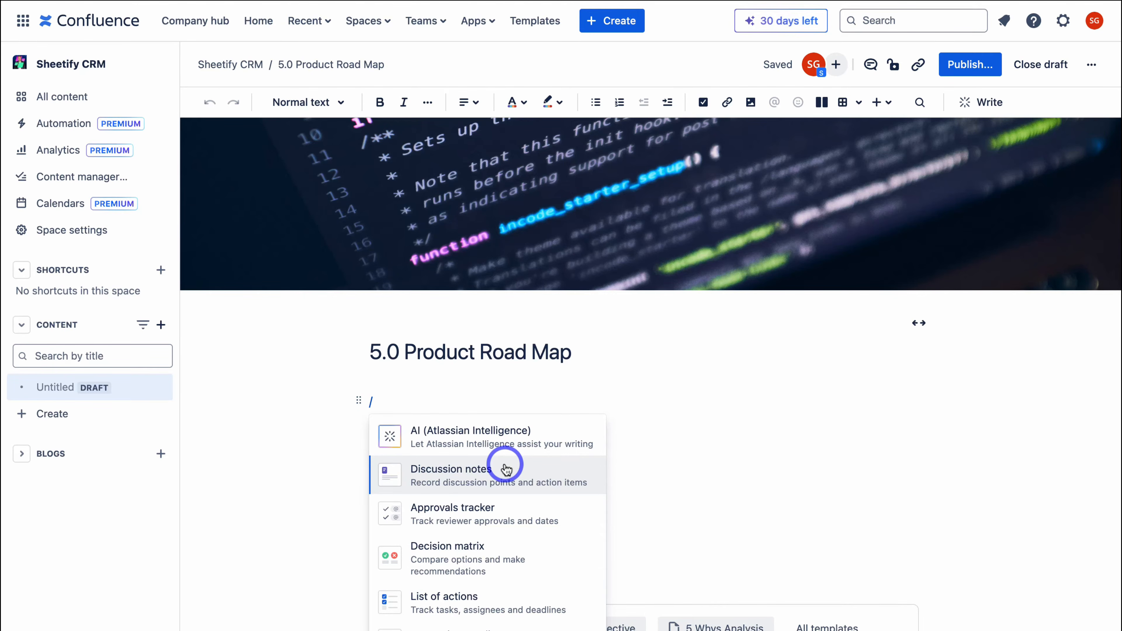
pyautogui.write('road')
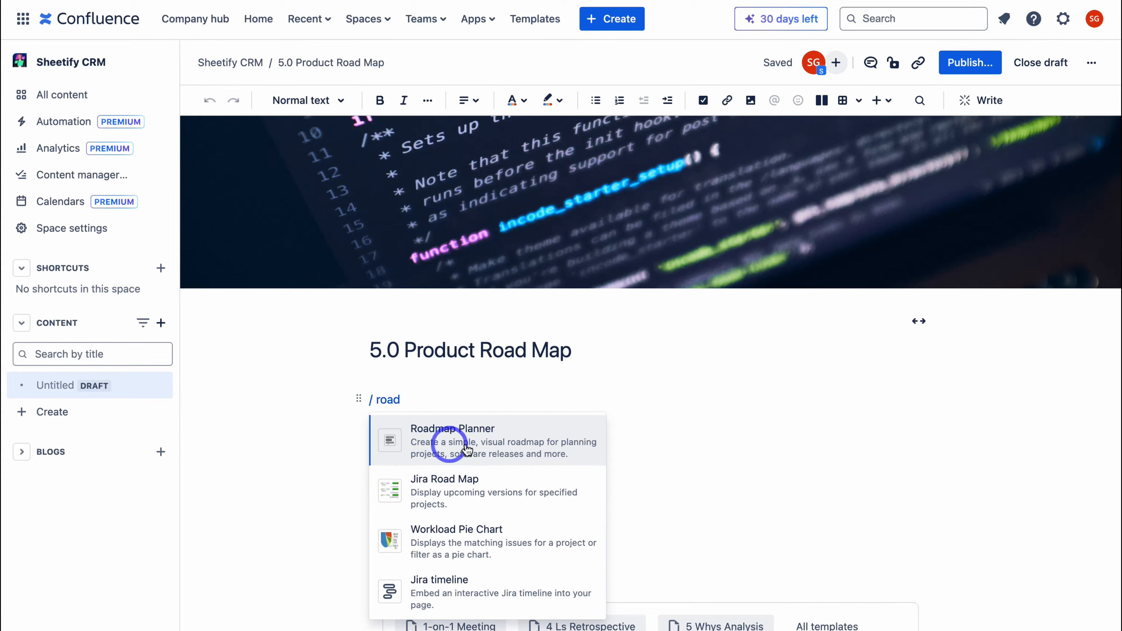
pyautogui.click(466, 450)
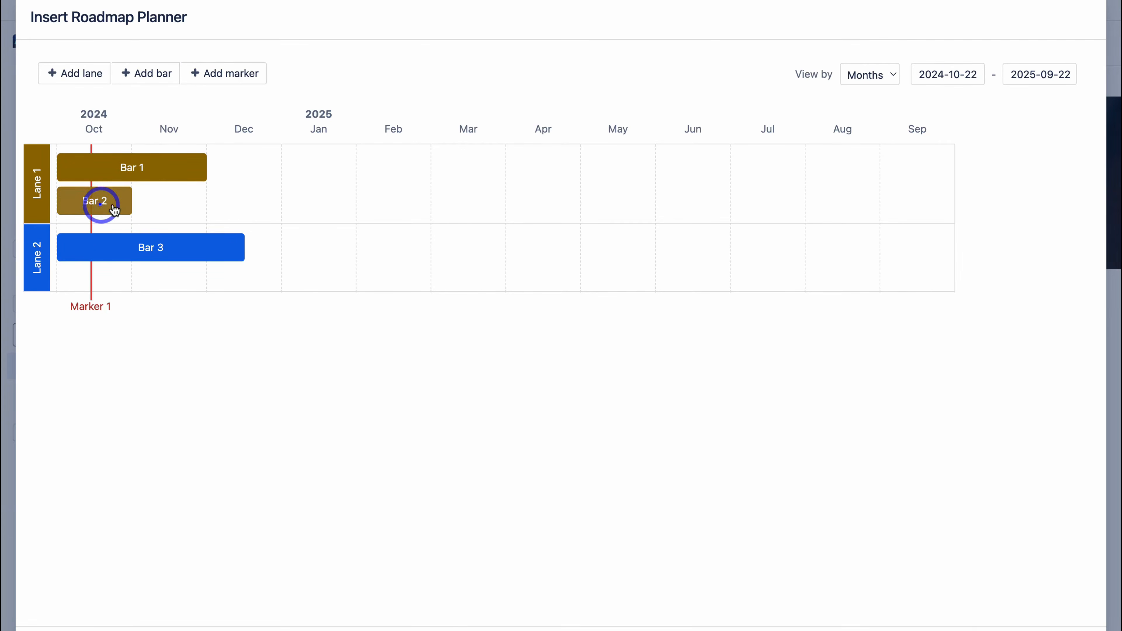
# Reschedule Bar 2 to early December through February and Bar 3 to March through June, and add two lanes to the roadmap
pyautogui.moveTo(101, 201); pyautogui.dragTo(427, 200)
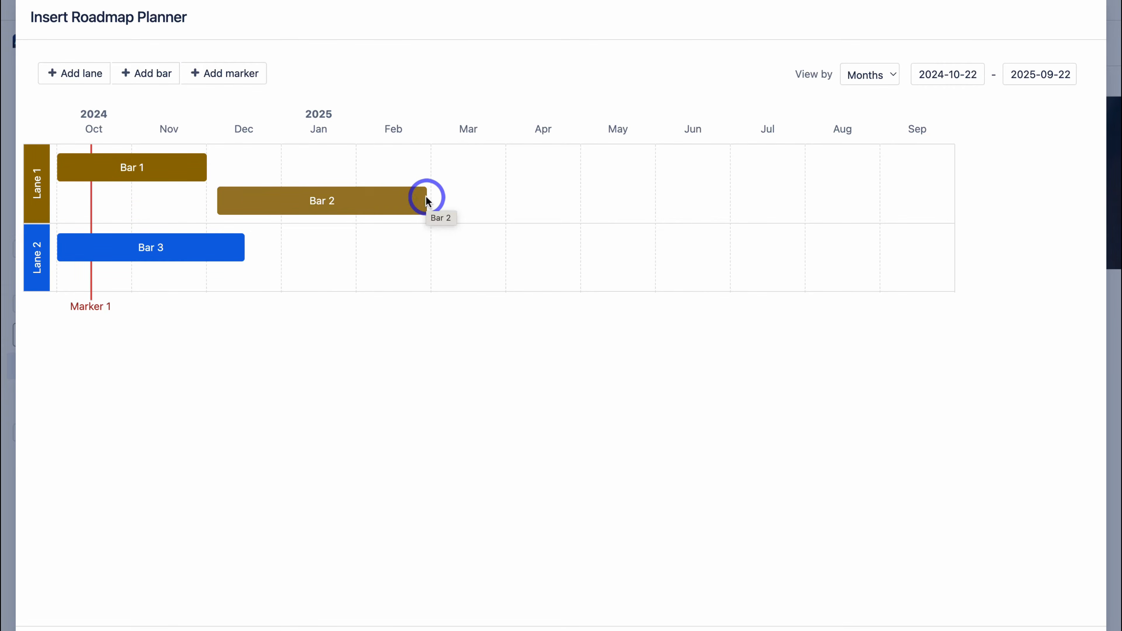
pyautogui.moveTo(186, 250); pyautogui.dragTo(729, 250)
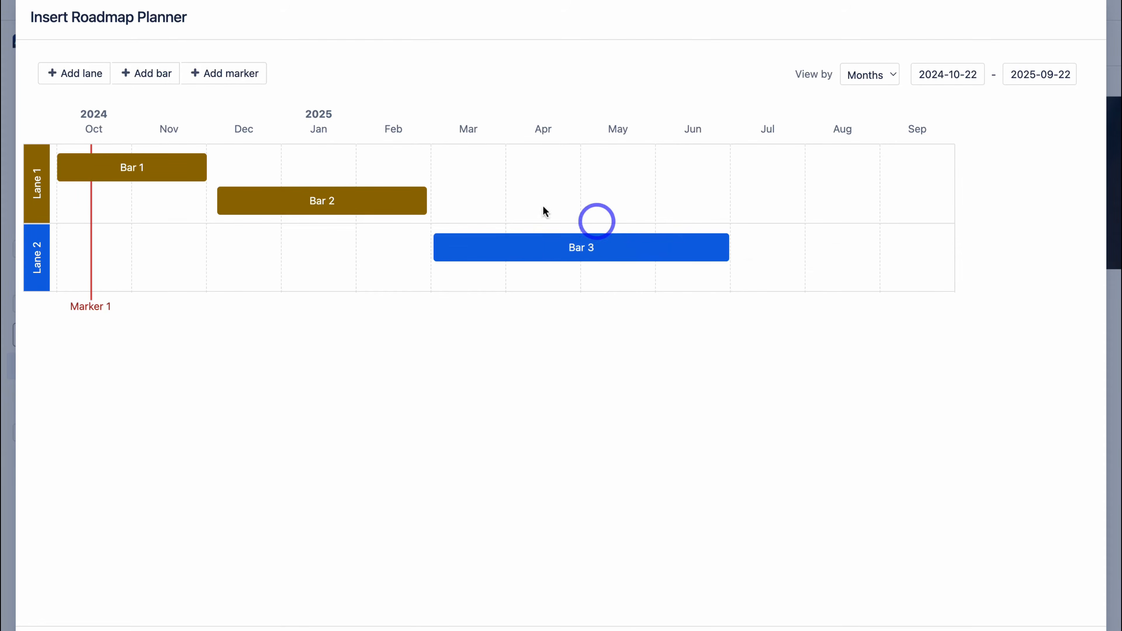
pyautogui.click(71, 74)
pyautogui.click(71, 74)
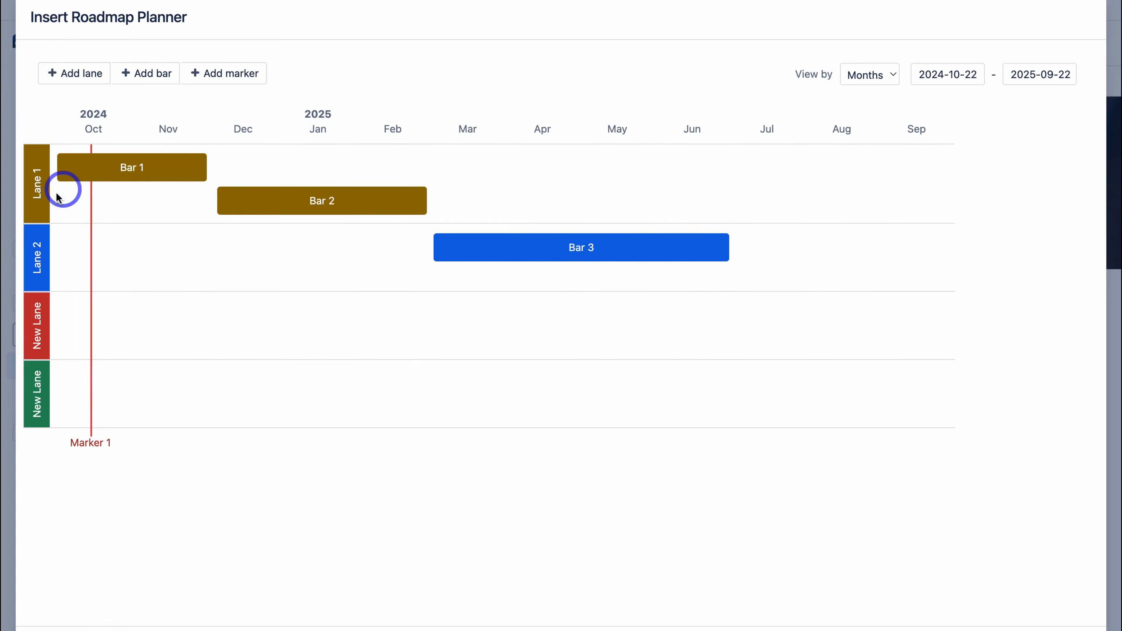
# Rename the four roadmap lanes, in order, as Website, Live Chat, Add-ons and Call Button
pyautogui.click(39, 191)
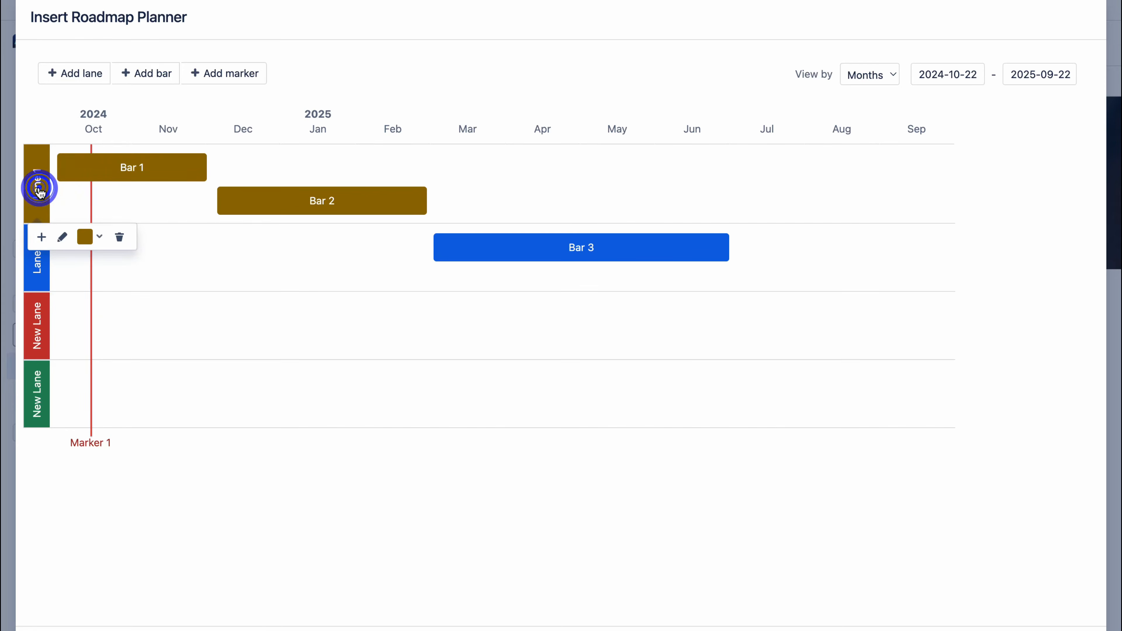
pyautogui.click(62, 237)
pyautogui.write('Website')
pyautogui.click(257, 242)
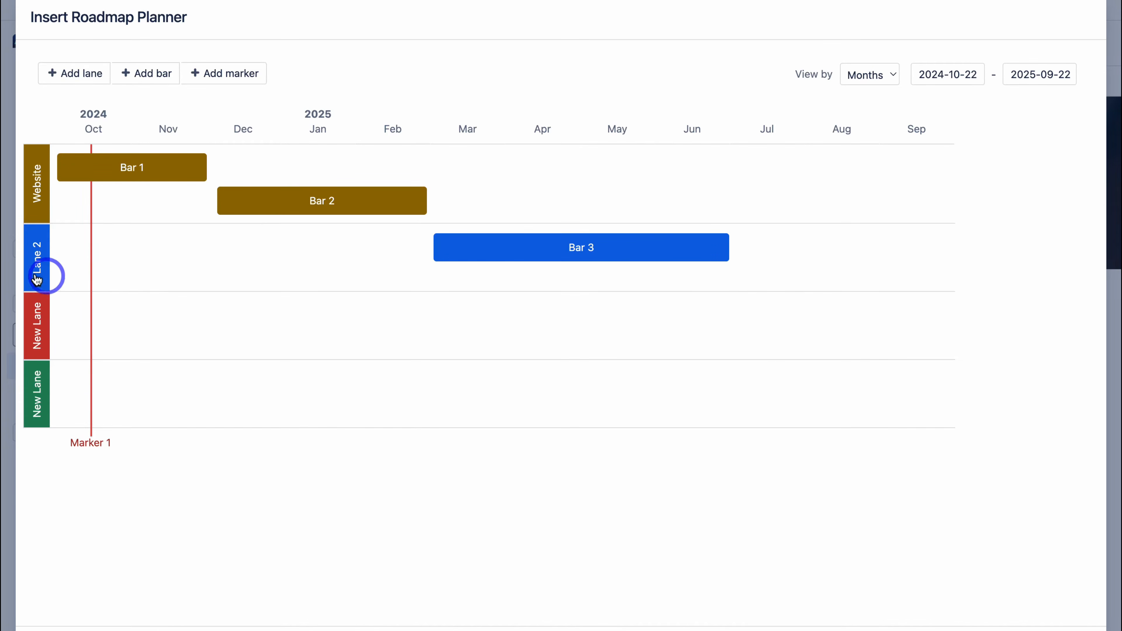
pyautogui.click(39, 264)
pyautogui.click(59, 305)
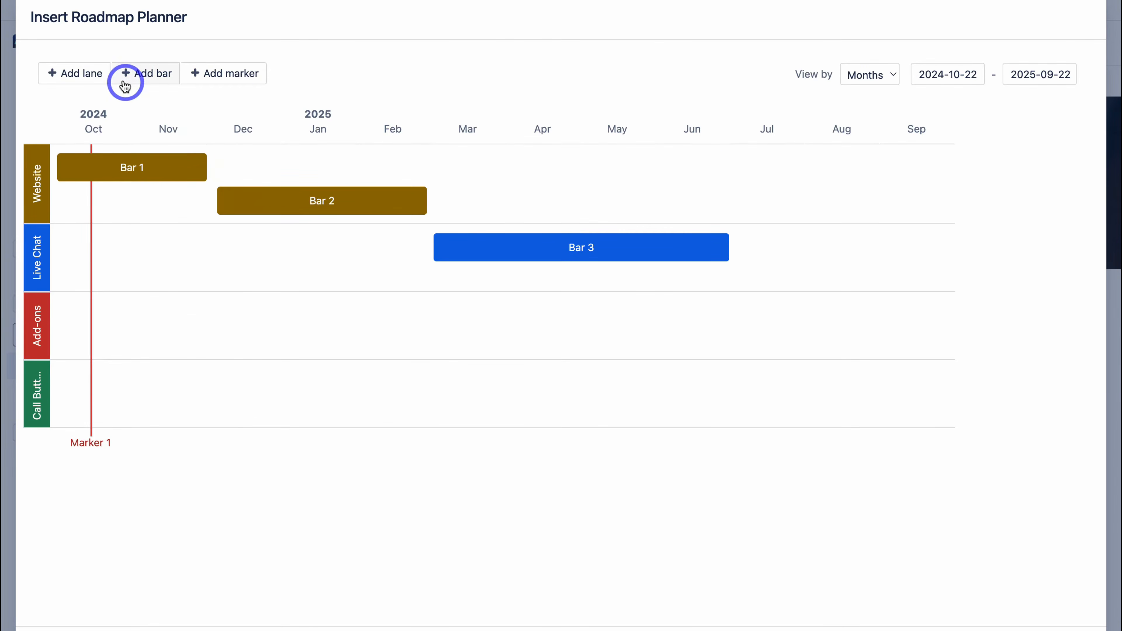
# Add a bar to the roadmap's Add-ons lane, spanning from about late October to late January
pyautogui.click(143, 81)
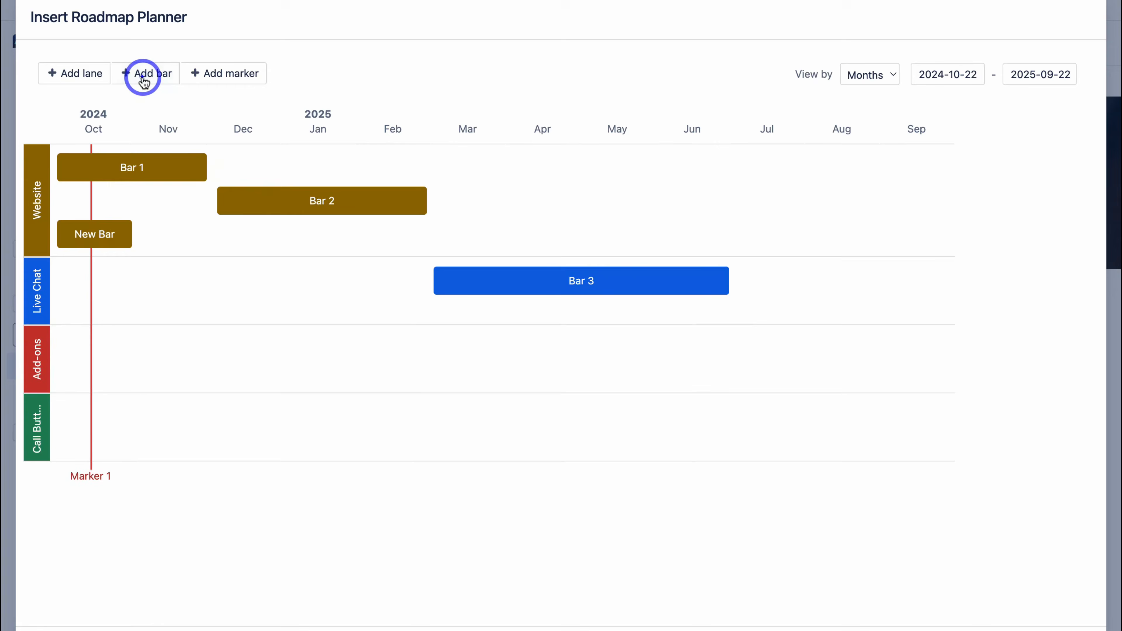
pyautogui.moveTo(87, 223); pyautogui.dragTo(146, 363)
pyautogui.moveTo(185, 315); pyautogui.dragTo(338, 315)
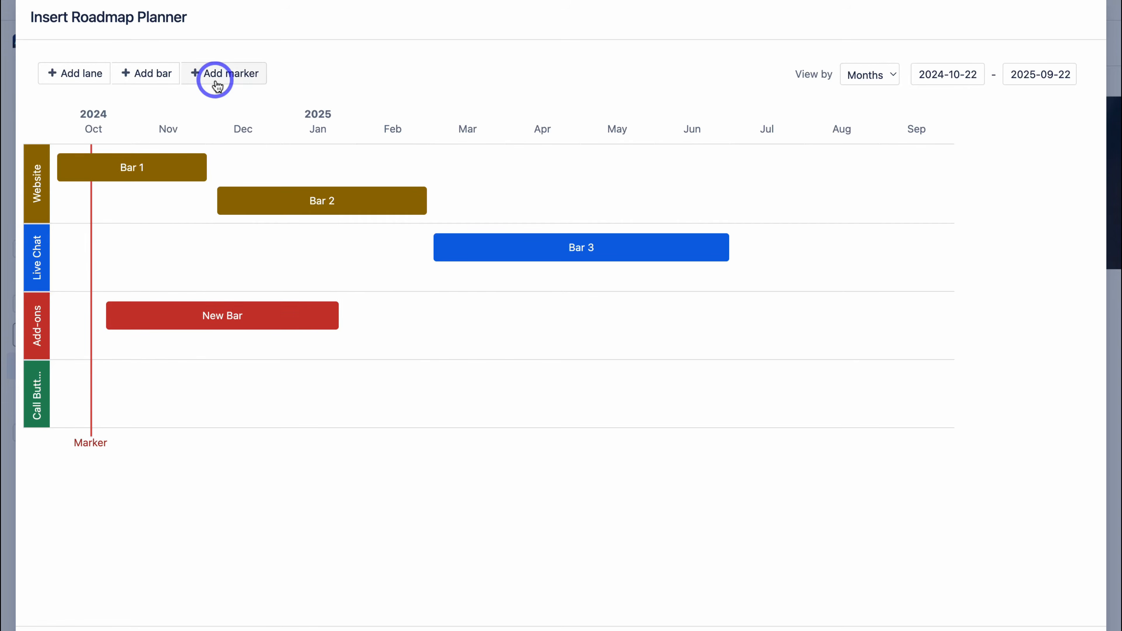
# Check Bar 2's page linking and creation options, and insert the roadmap planner into the page
pyautogui.click(342, 204)
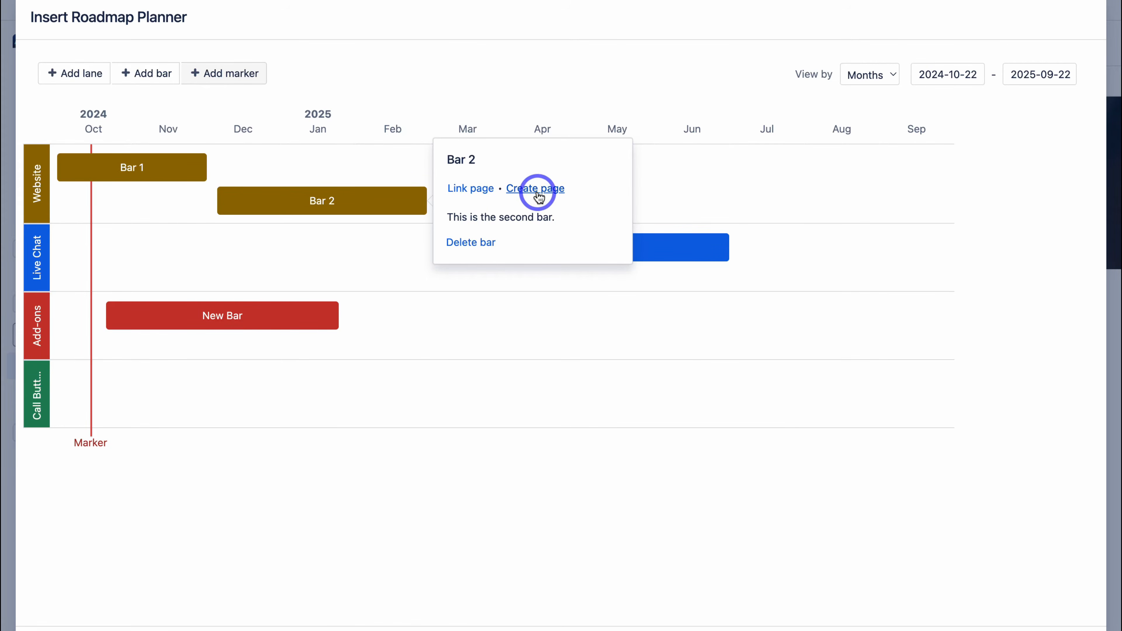
pyautogui.click(539, 423)
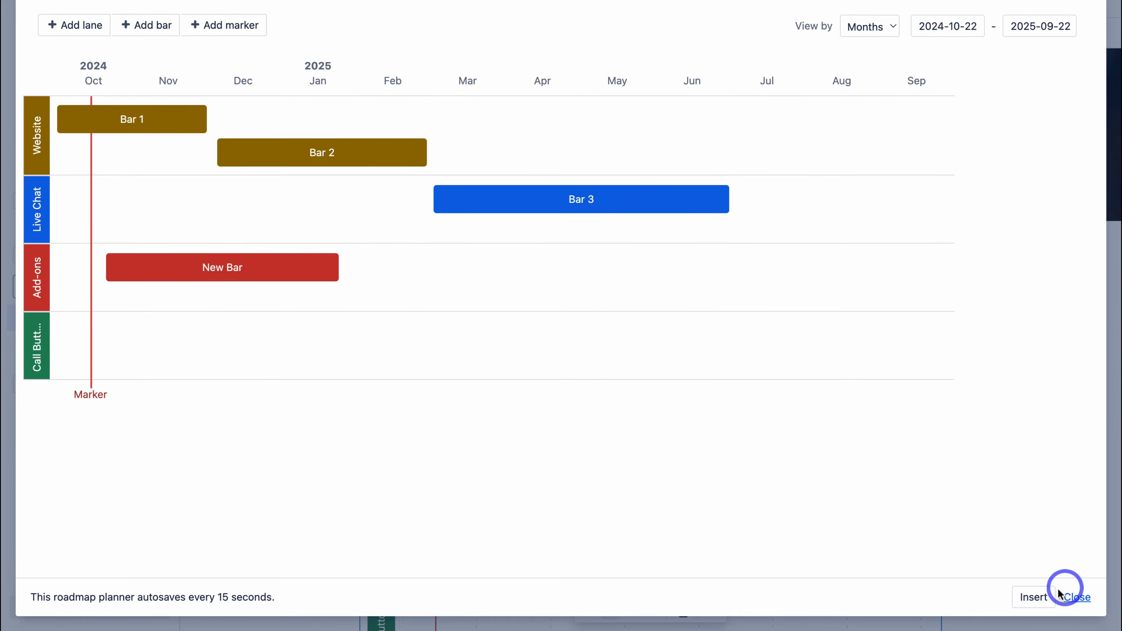
pyautogui.click(1033, 597)
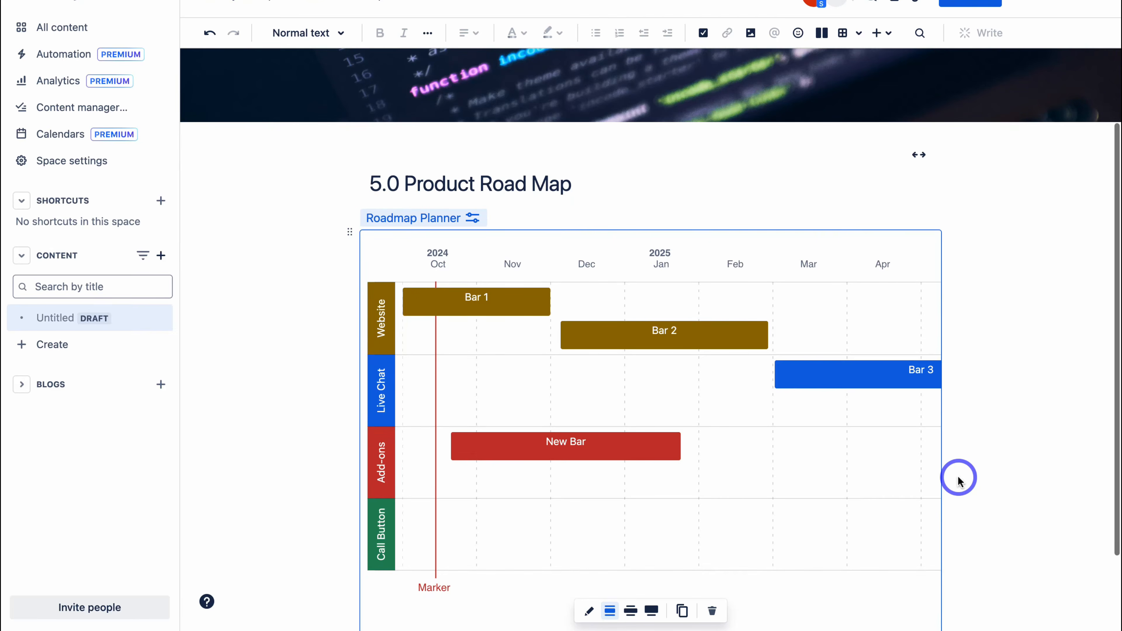
pyautogui.scroll(-2, 958, 477)
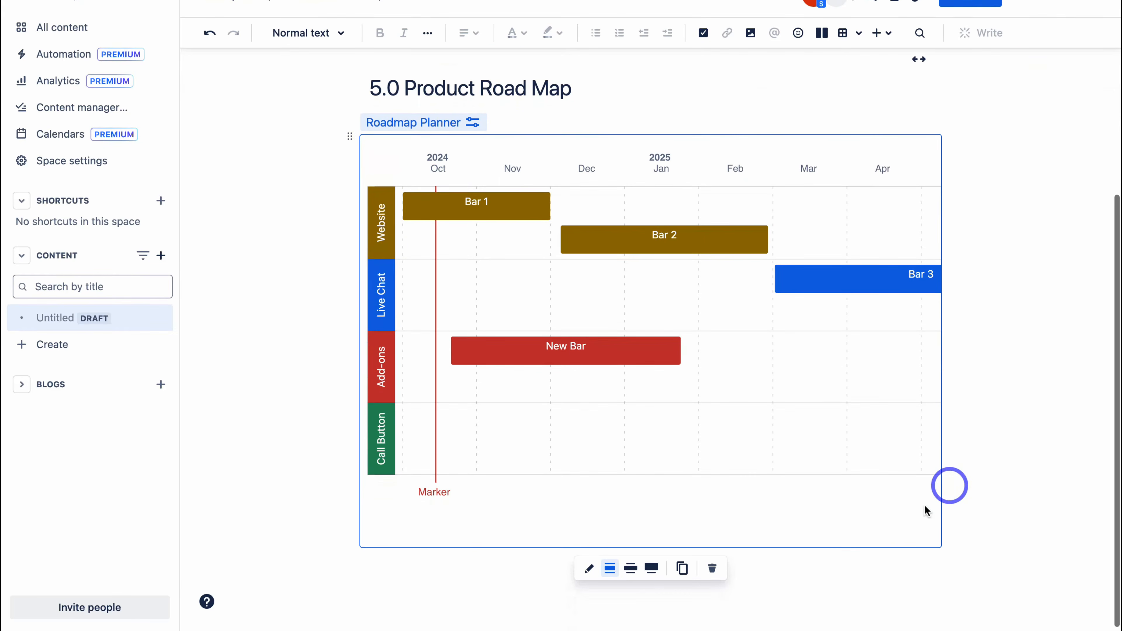
# Compare the roadmap planner's layout widths and set it to the wide layout
pyautogui.click(630, 569)
pyautogui.click(651, 570)
pyautogui.click(631, 570)
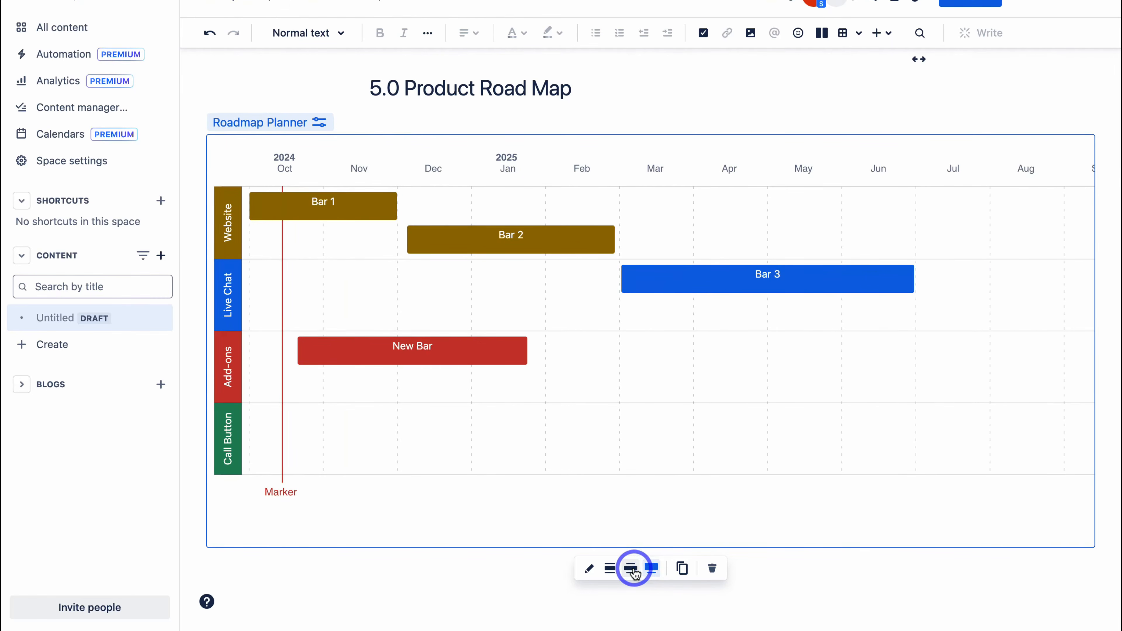
pyautogui.click(612, 570)
pyautogui.click(631, 569)
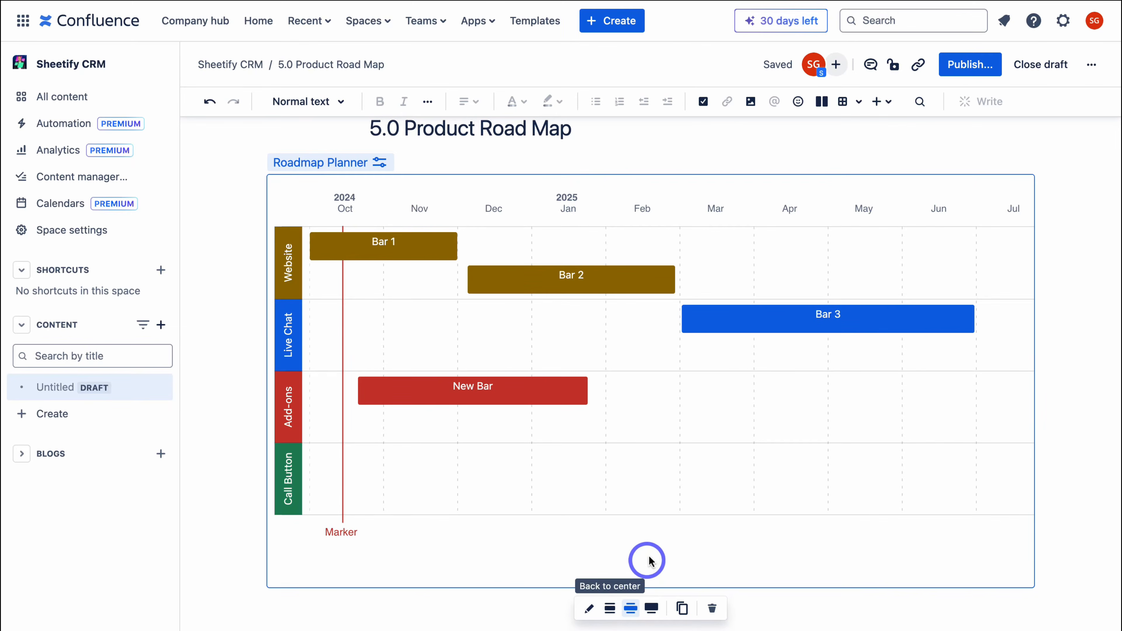
# Write above the roadmap: "This is our product road map for Sheetify CRM 5.0. Our focus is on adding the requested features located here."
pyautogui.scroll(2, 649, 560)
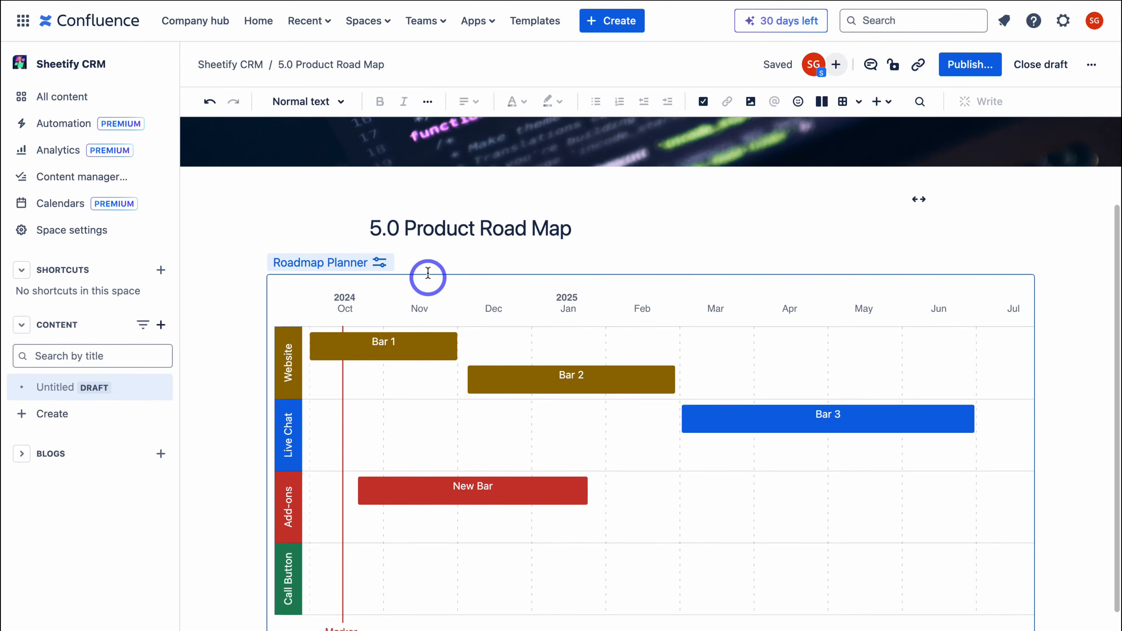
pyautogui.click(428, 262)
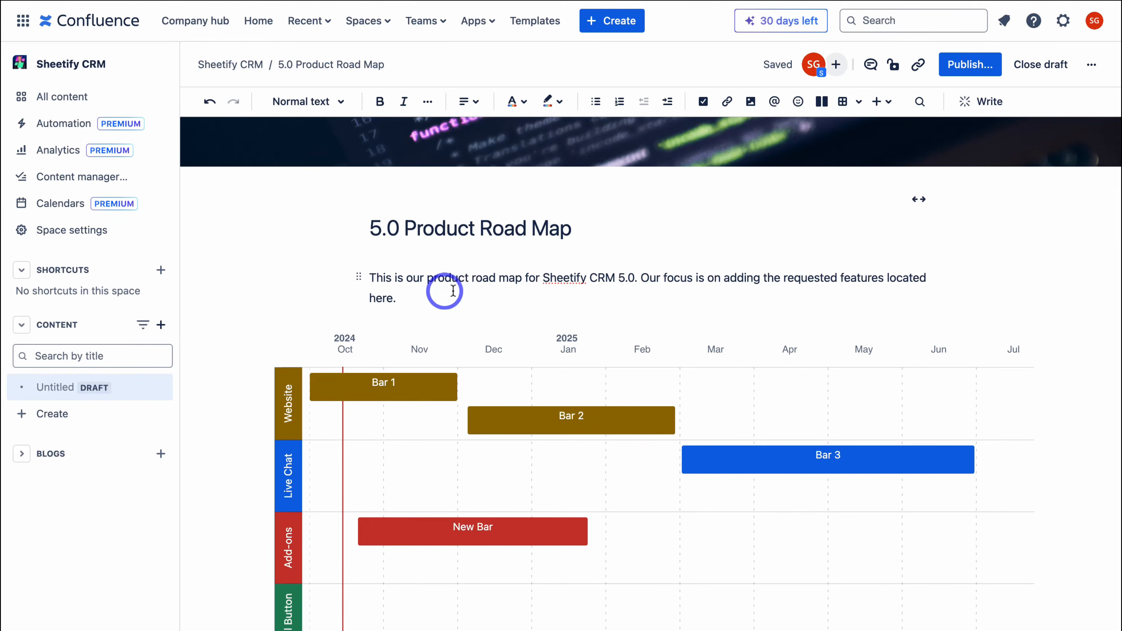
pyautogui.click(510, 290)
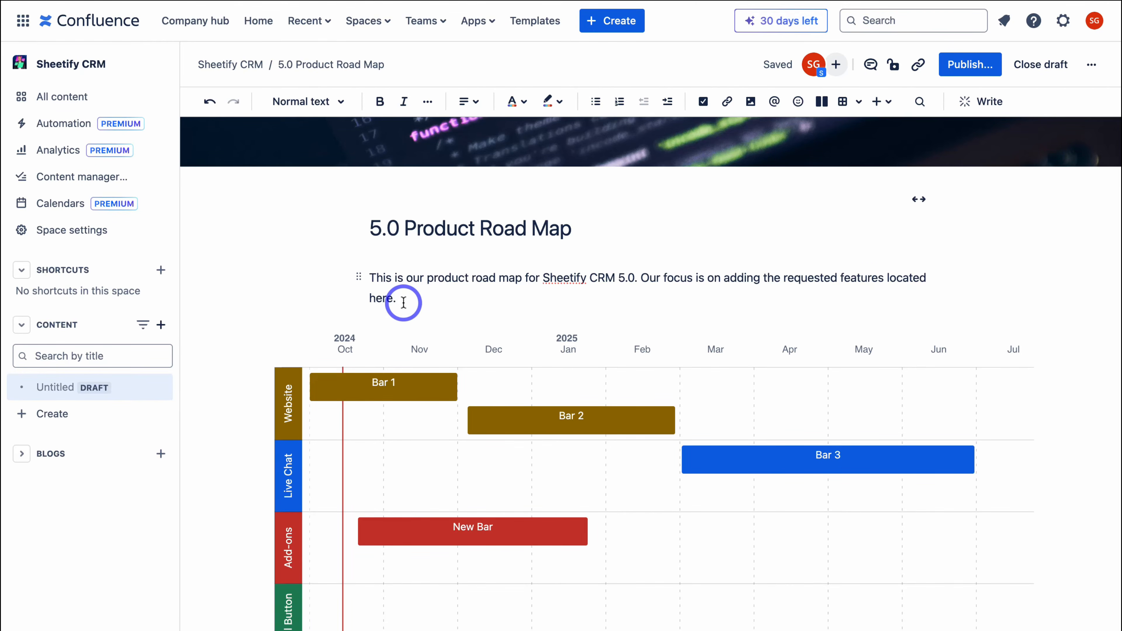
# Create a new page in the Sheetify CRM space titled "Sheetify CRM 5.0 Features"
pyautogui.click(164, 326)
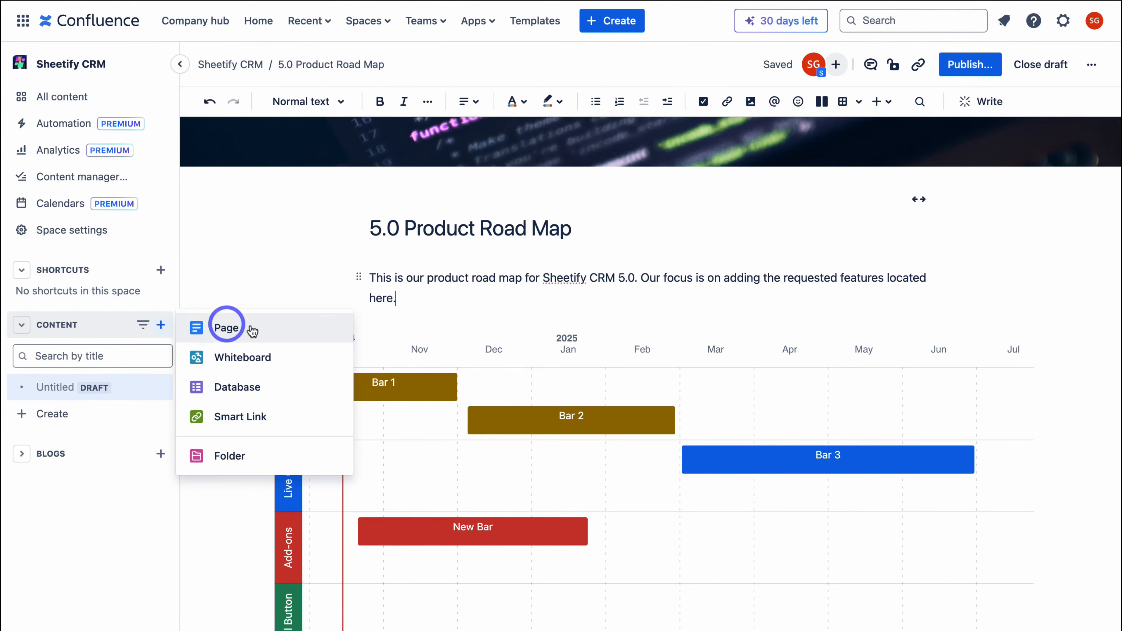
pyautogui.click(225, 324)
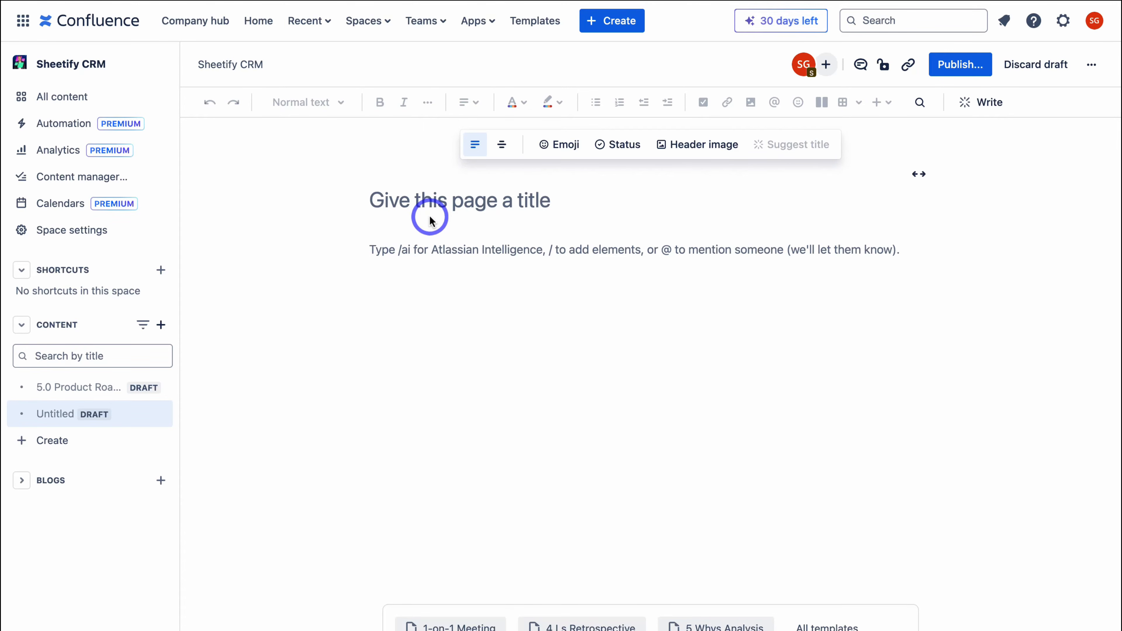
pyautogui.write('Sheetify CRM 5.0 Features')
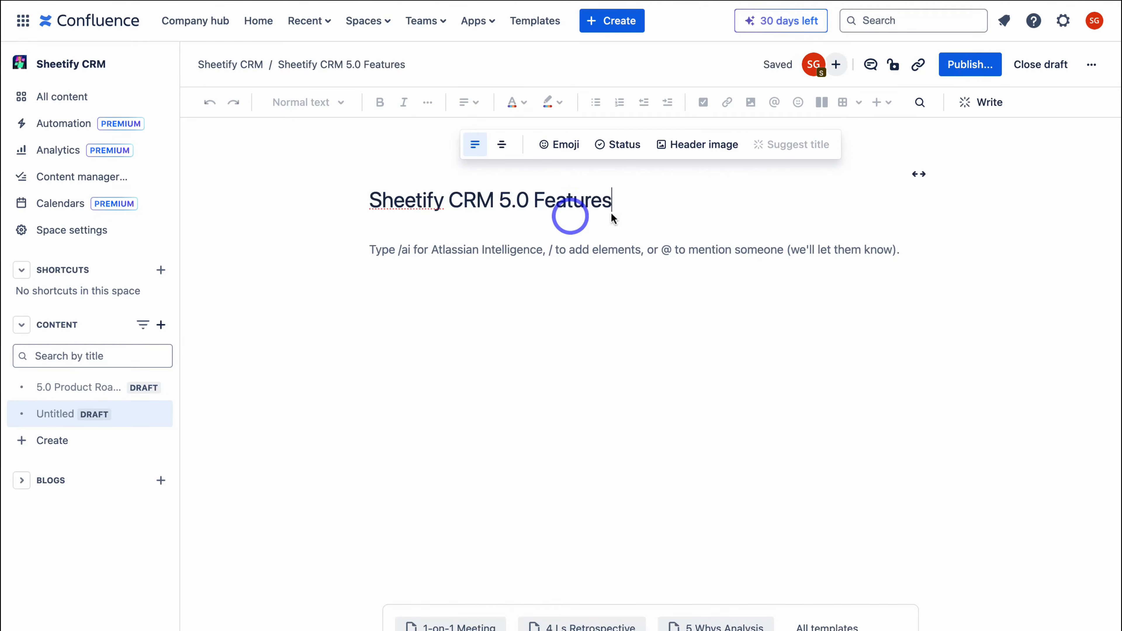
# Upload the Sheetify spreadsheet picture as the page's header image and apply its position
pyautogui.click(703, 150)
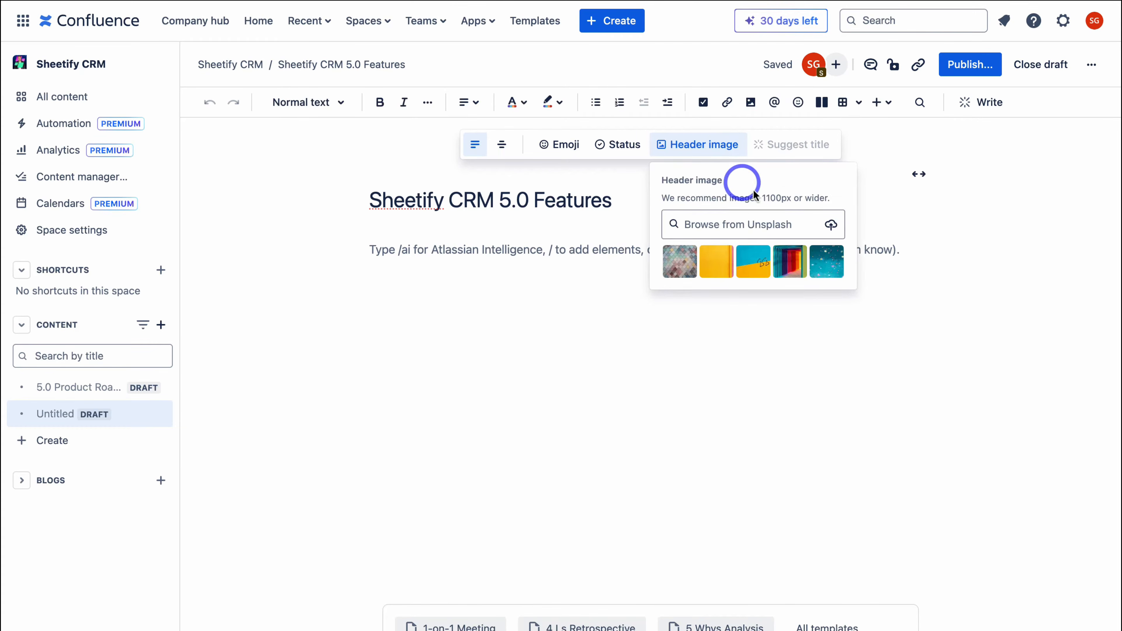
pyautogui.click(830, 225)
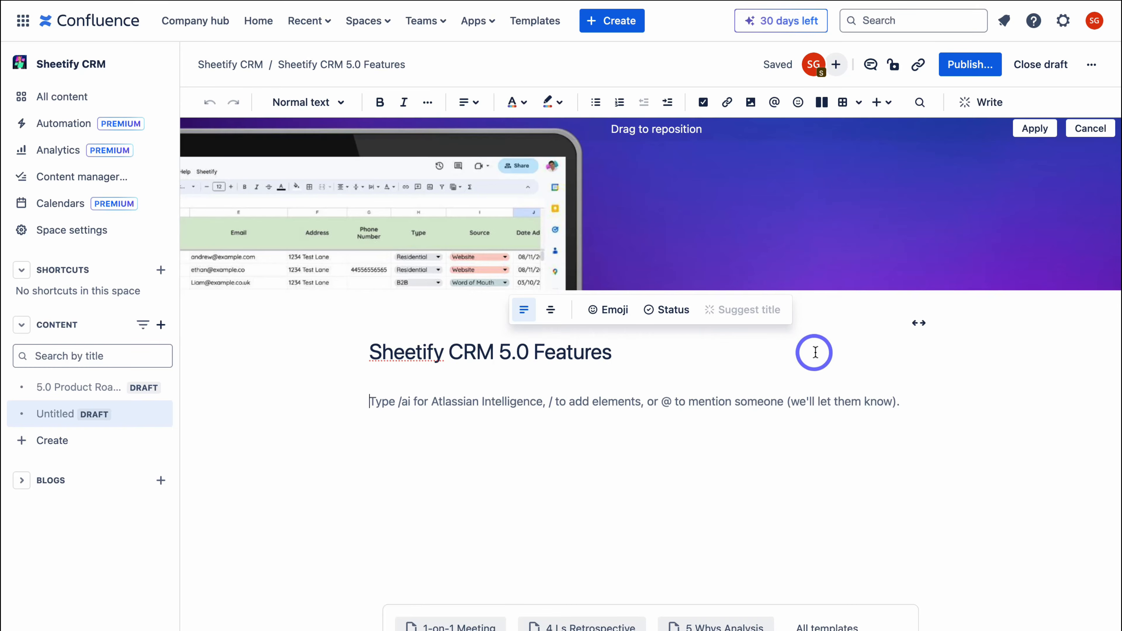
pyautogui.click(1038, 129)
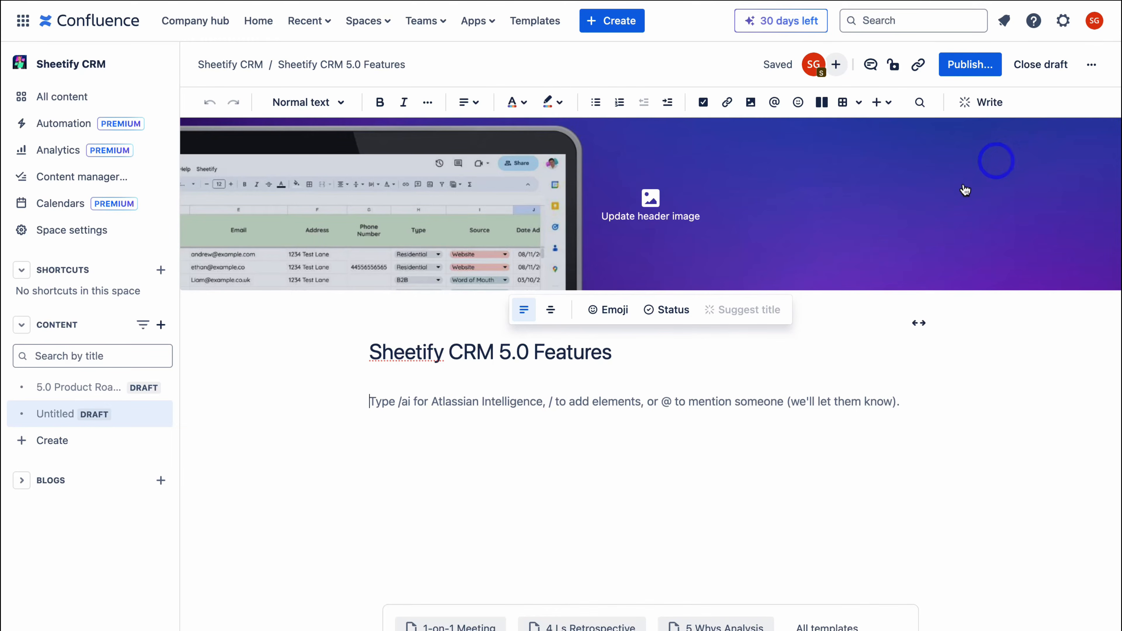
# Write "These are Sheetify CRM 5.0 features that we want to add - based on our customers feedback." and a "Priority Features" Heading 2
pyautogui.click(373, 401)
pyautogui.write('These are Sheetify CRM 5.0 features that we want to add - based on our customers feedback.')
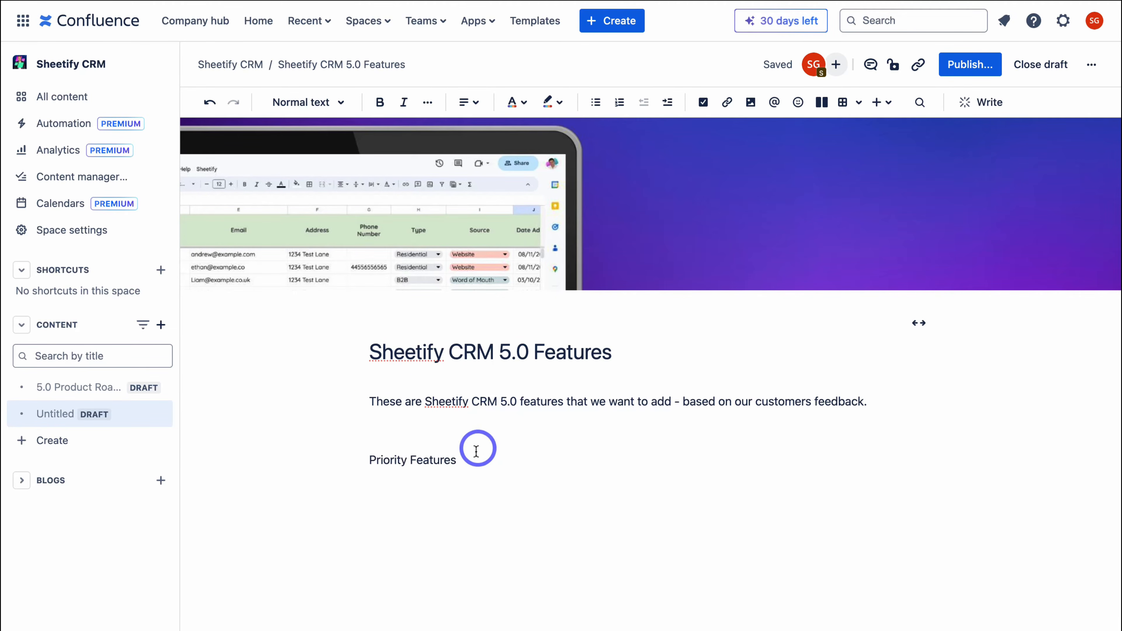
pyautogui.moveTo(477, 451); pyautogui.dragTo(370, 460)
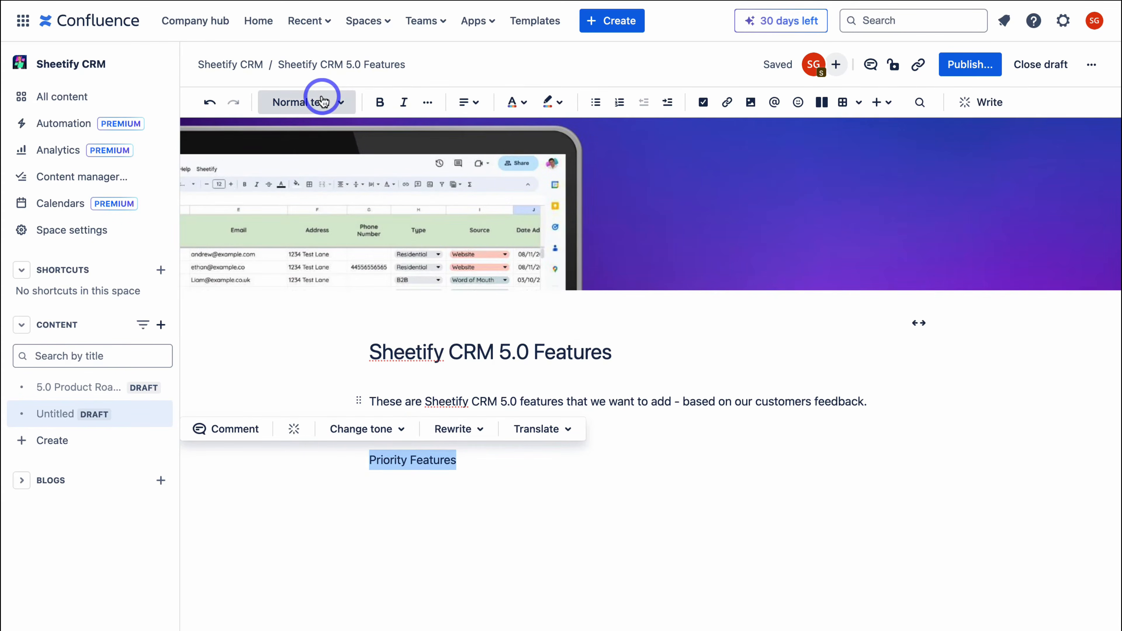
pyautogui.click(323, 102)
pyautogui.click(347, 209)
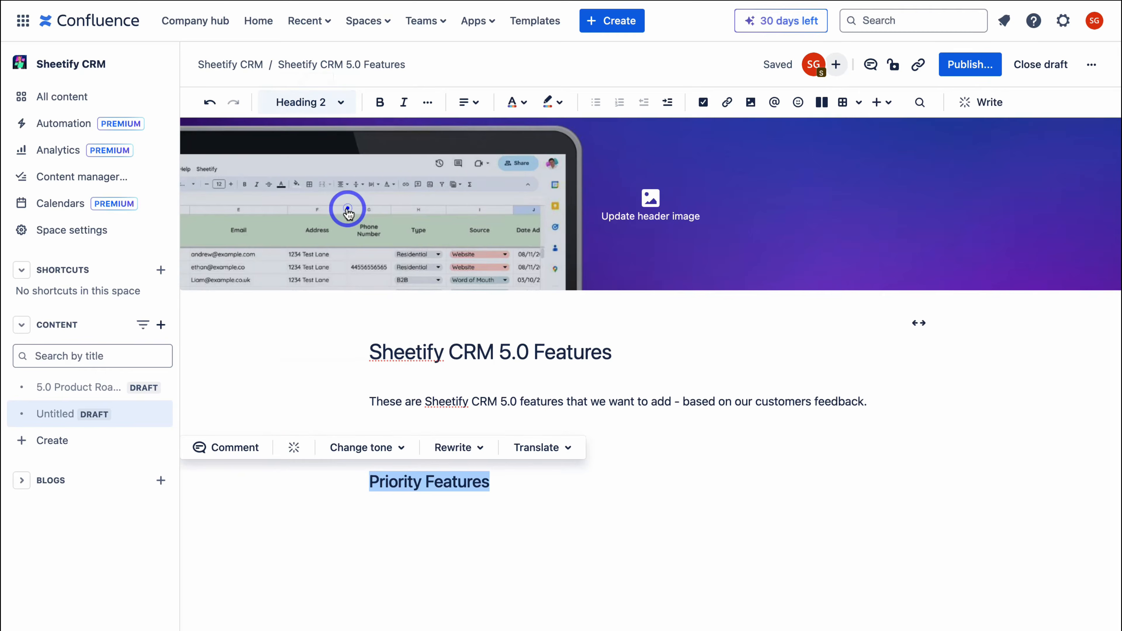
pyautogui.click(503, 484)
# Add the eight priority features as action items under the heading, and bold "Sheetify CRM 5.0 features" in the intro sentence
pyautogui.press('Return')
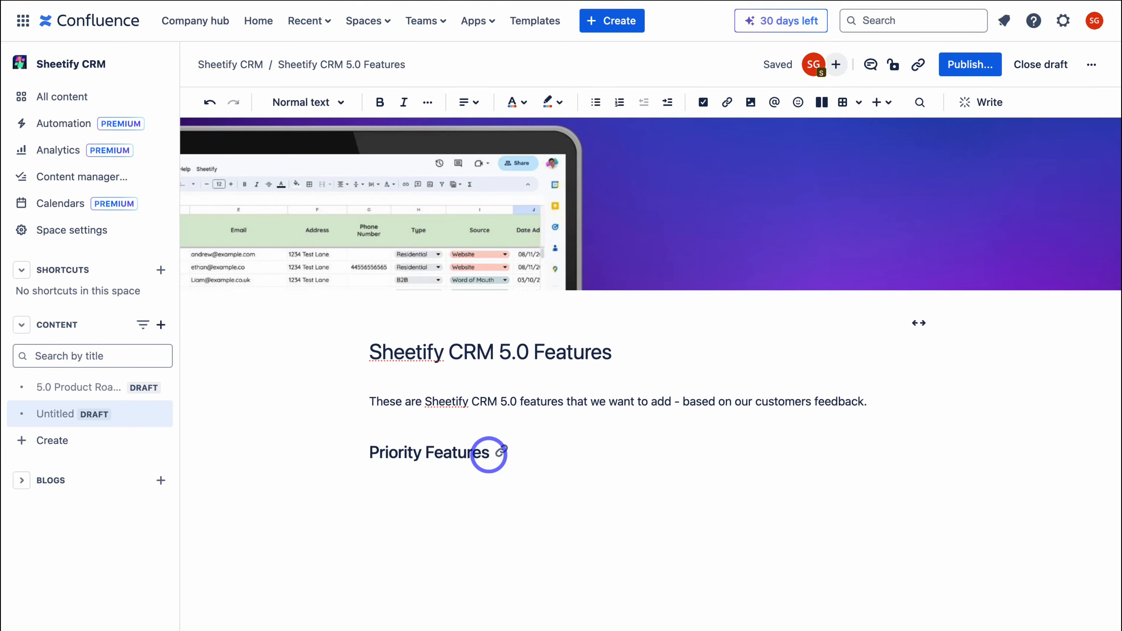
pyautogui.write('/')
pyautogui.scroll(-1, 488, 453)
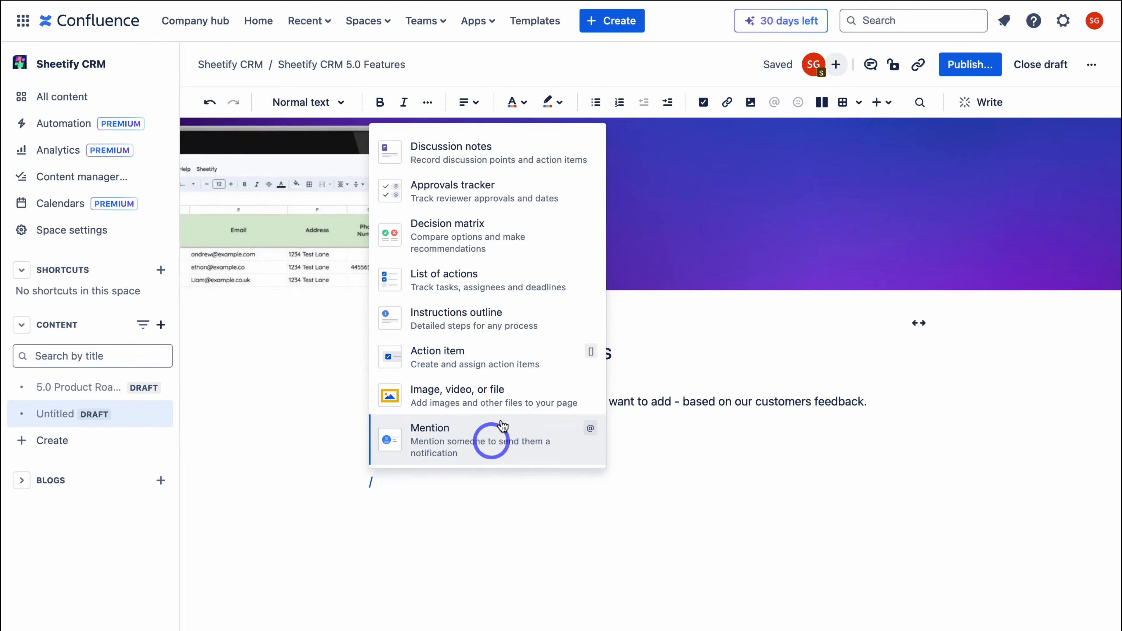
pyautogui.click(466, 357)
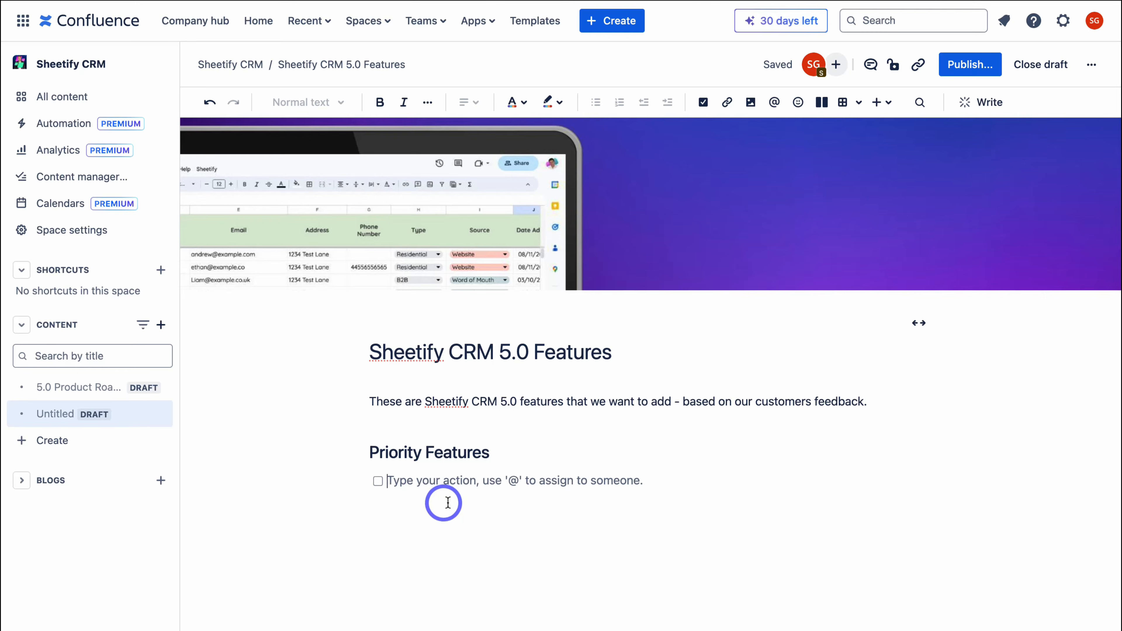
pyautogui.hotkey('ctrl', 'v')
pyautogui.moveTo(564, 400); pyautogui.dragTo(425, 400)
pyautogui.click(379, 101)
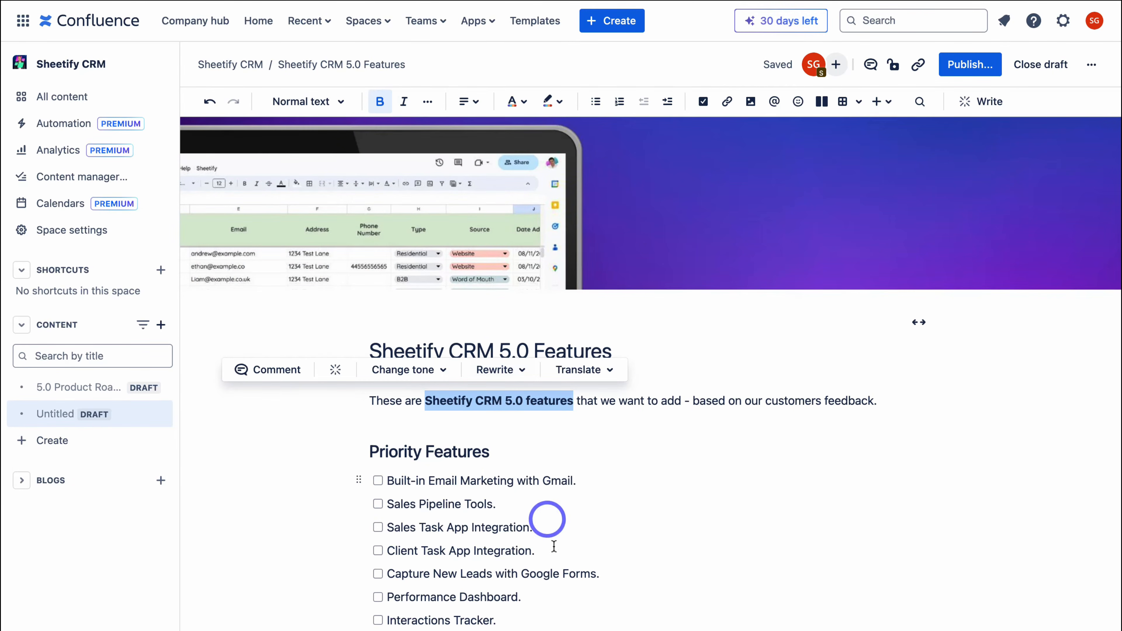
# Insert a three-column table below the priority features checklist
pyautogui.scroll(-3, 570, 618)
pyautogui.click(569, 571)
pyautogui.write('/')
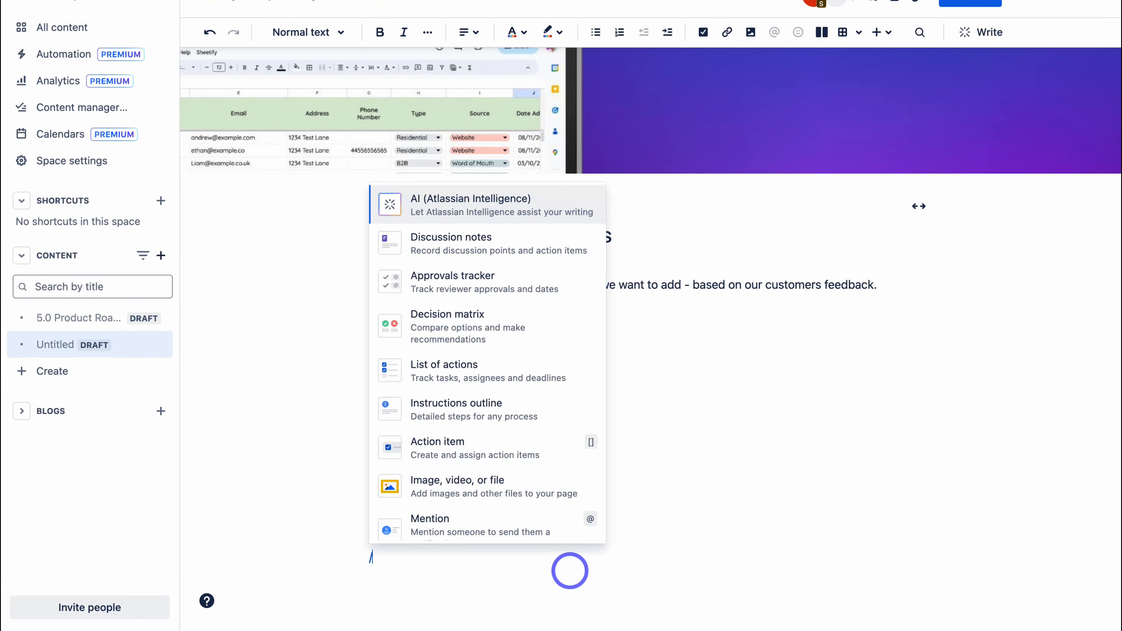
pyautogui.scroll(-5, 527, 296)
pyautogui.scroll(-3, 527, 295)
pyautogui.click(523, 295)
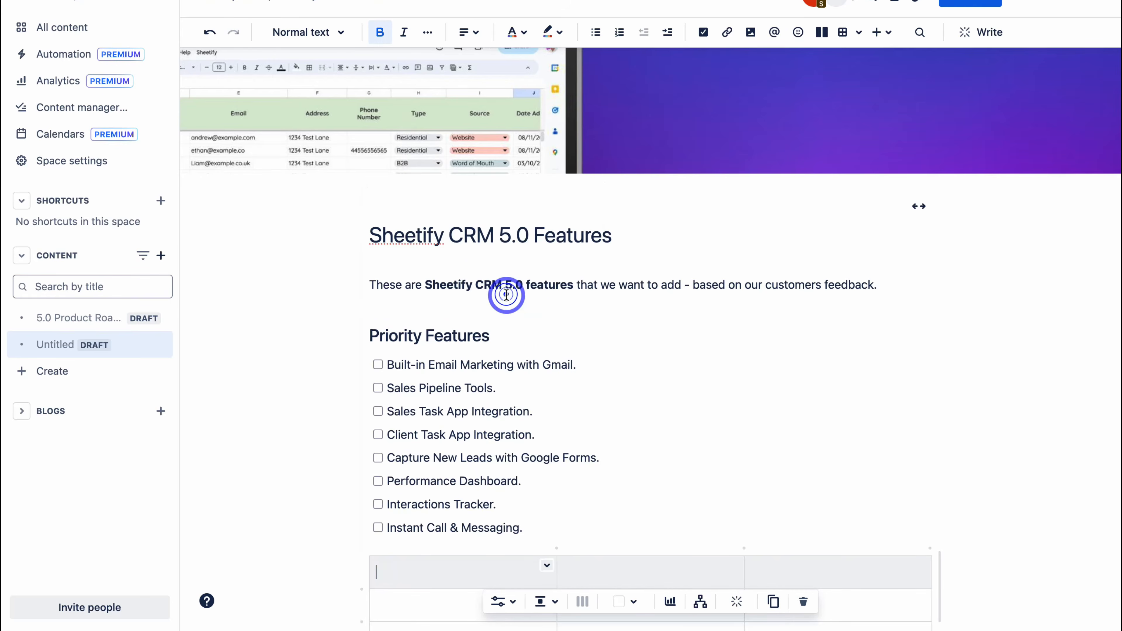
# Set the background color of the table's header row to white
pyautogui.moveTo(475, 401); pyautogui.dragTo(833, 402)
pyautogui.click(921, 393)
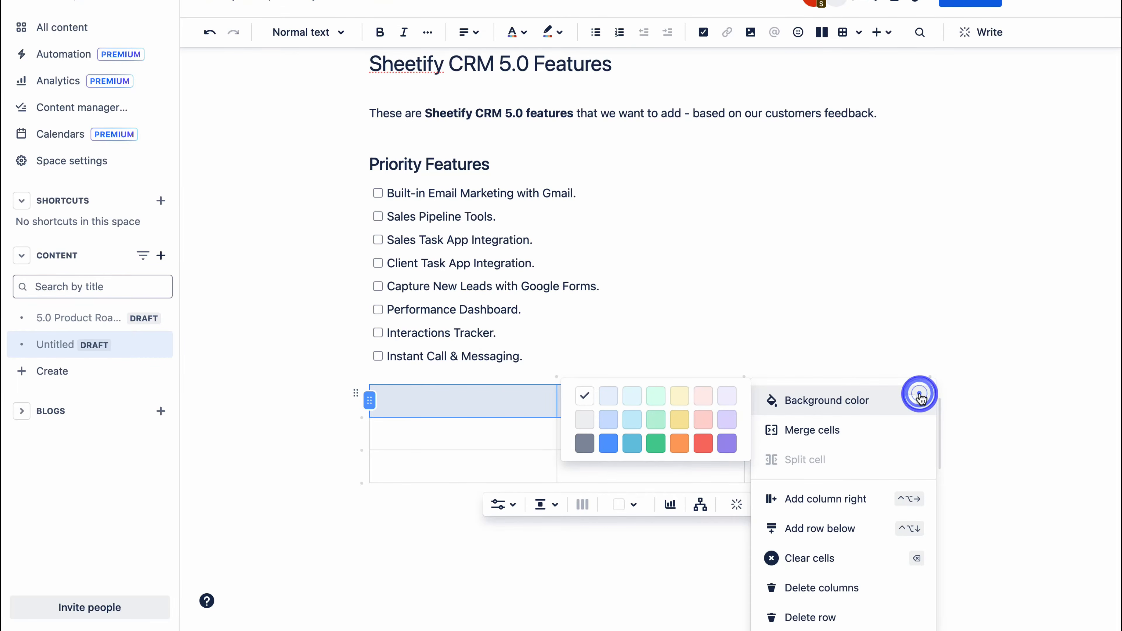
pyautogui.click(591, 402)
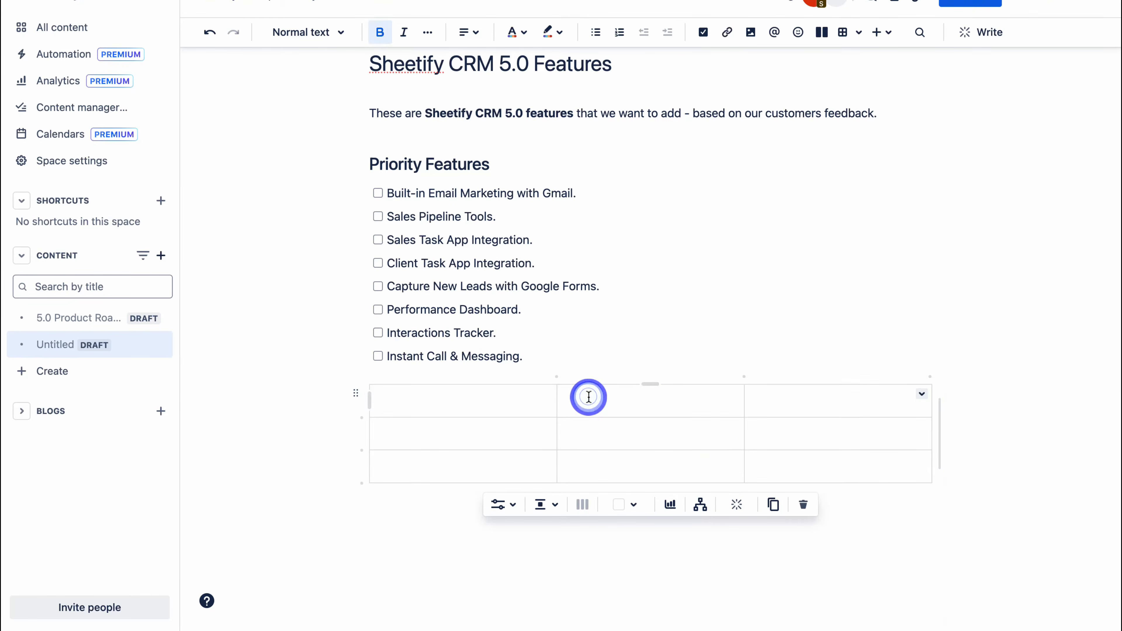
# Add a fourth column and a fourth row to the table
pyautogui.click(921, 394)
pyautogui.click(851, 505)
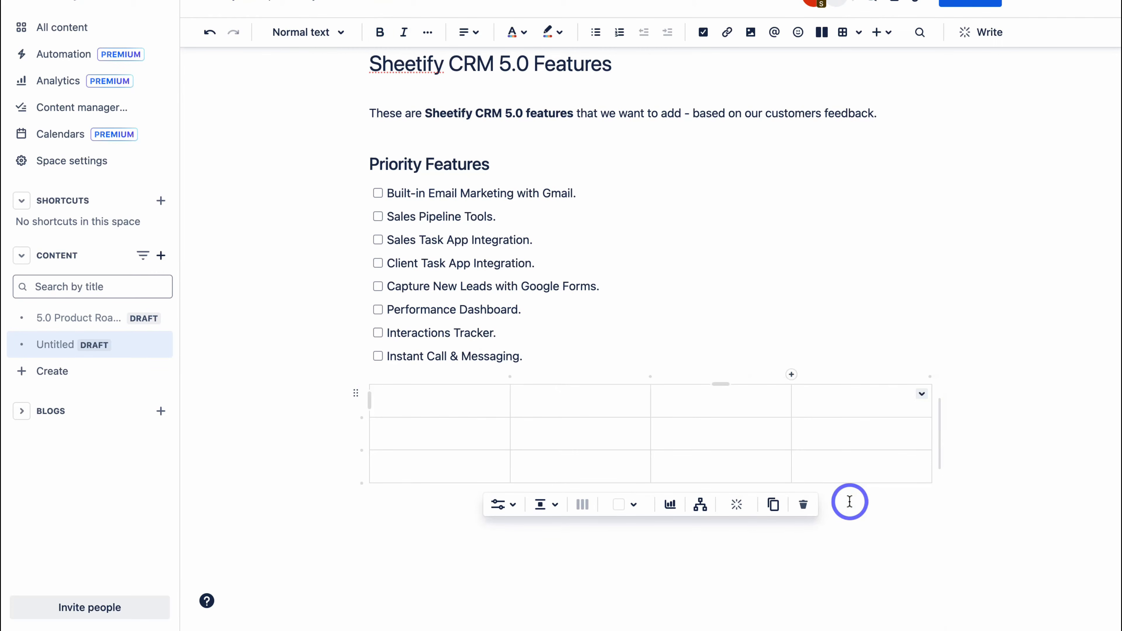
pyautogui.click(922, 394)
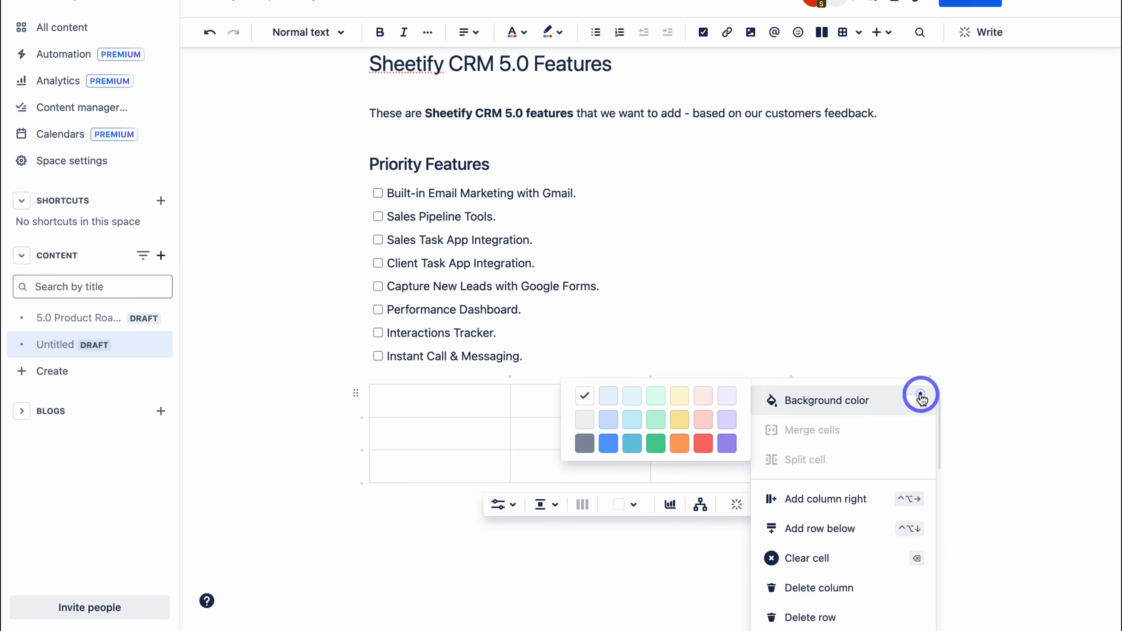
pyautogui.click(821, 529)
# Fill the table's header row and first column with the light teal background color
pyautogui.moveTo(458, 470); pyautogui.dragTo(848, 466)
pyautogui.click(920, 467)
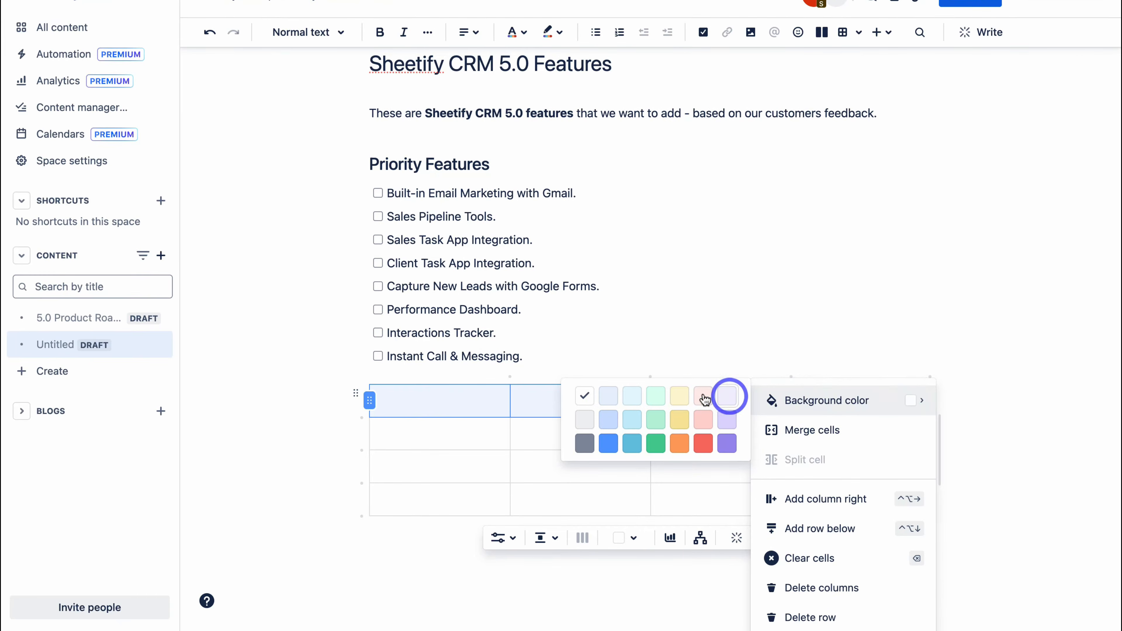
pyautogui.click(638, 463)
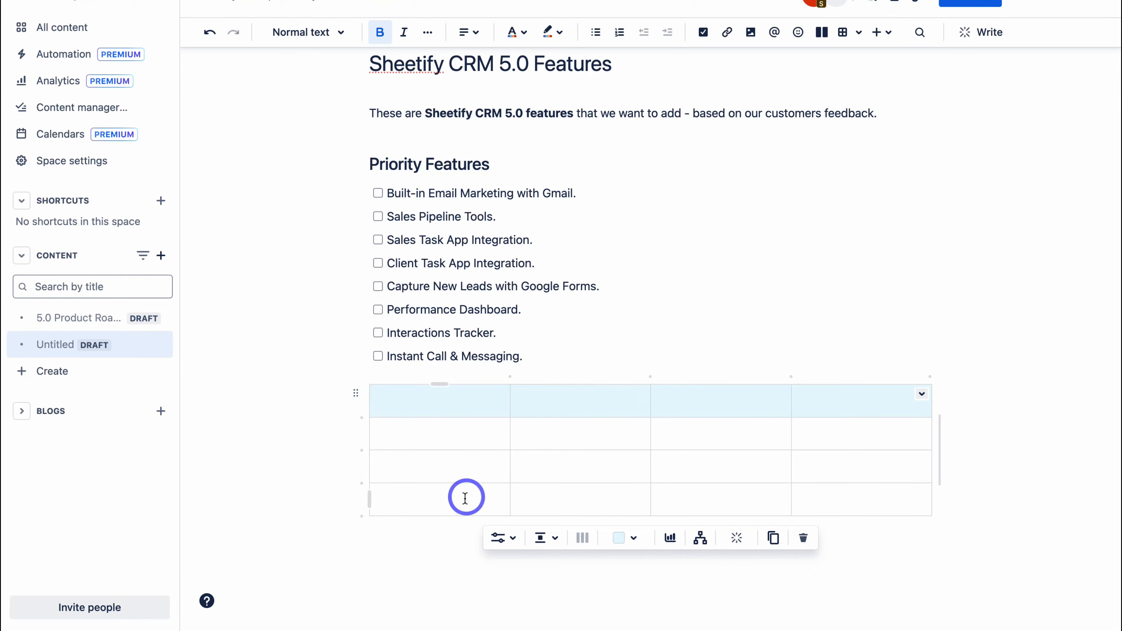
pyautogui.moveTo(463, 493); pyautogui.dragTo(463, 408)
pyautogui.click(628, 544)
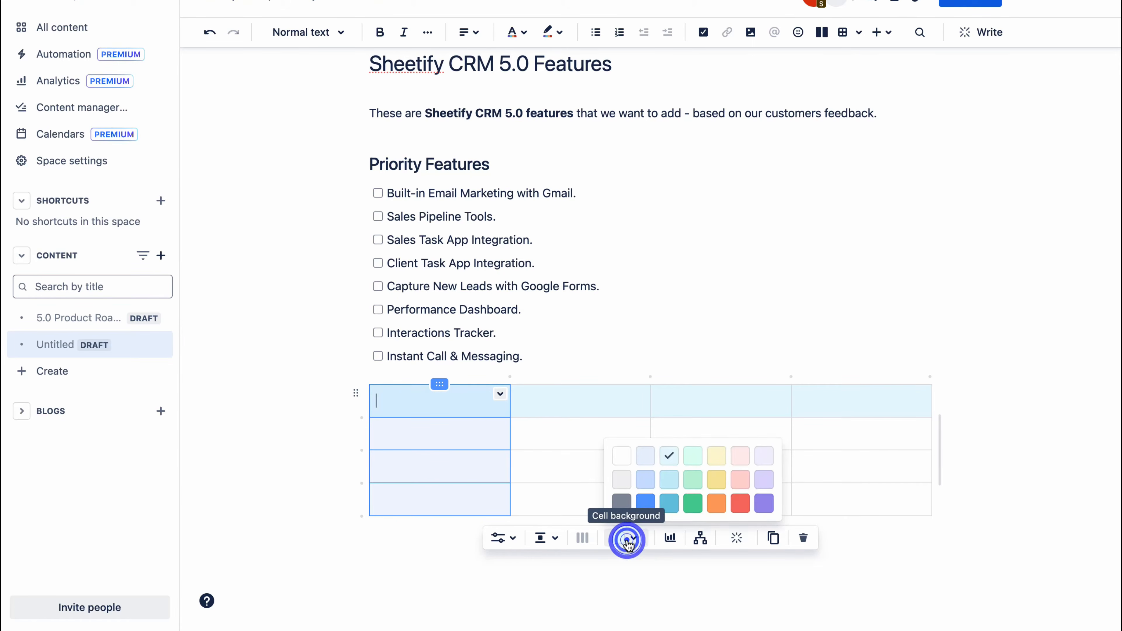
pyautogui.click(669, 459)
# Label the table columns Status, Due Date and Complete Date, and the rows Sales Pipeline Tracker, Email Tracker and Task Tracker
pyautogui.click(555, 400)
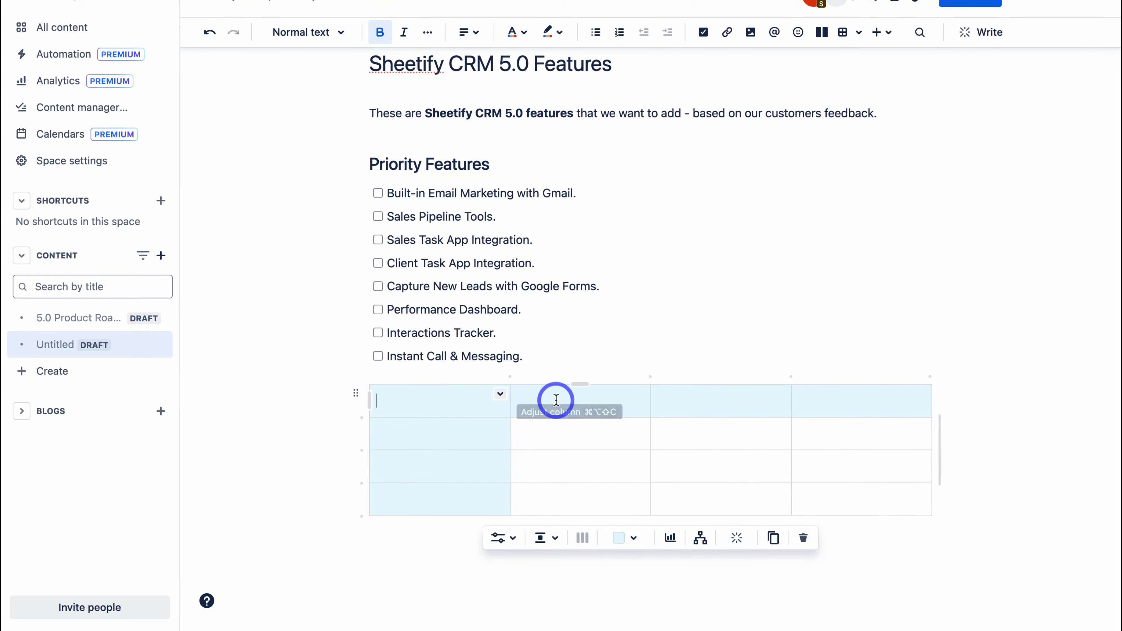
pyautogui.write('Status')
pyautogui.click(696, 404)
pyautogui.write('Due Date')
pyautogui.click(848, 473)
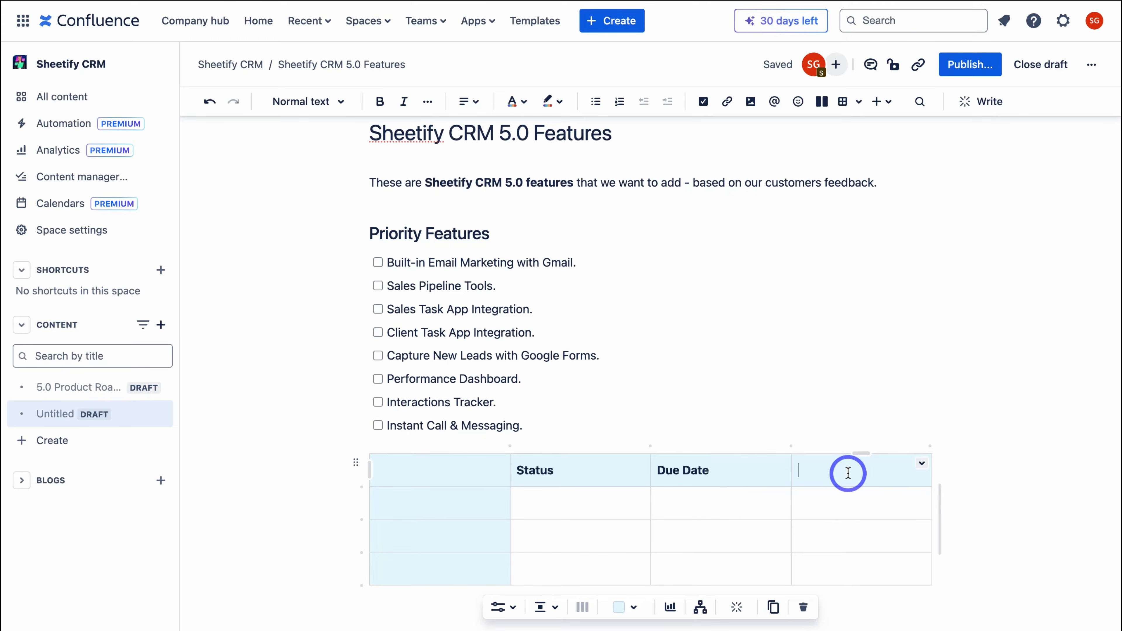
pyautogui.write('Complete Date')
pyautogui.click(472, 510)
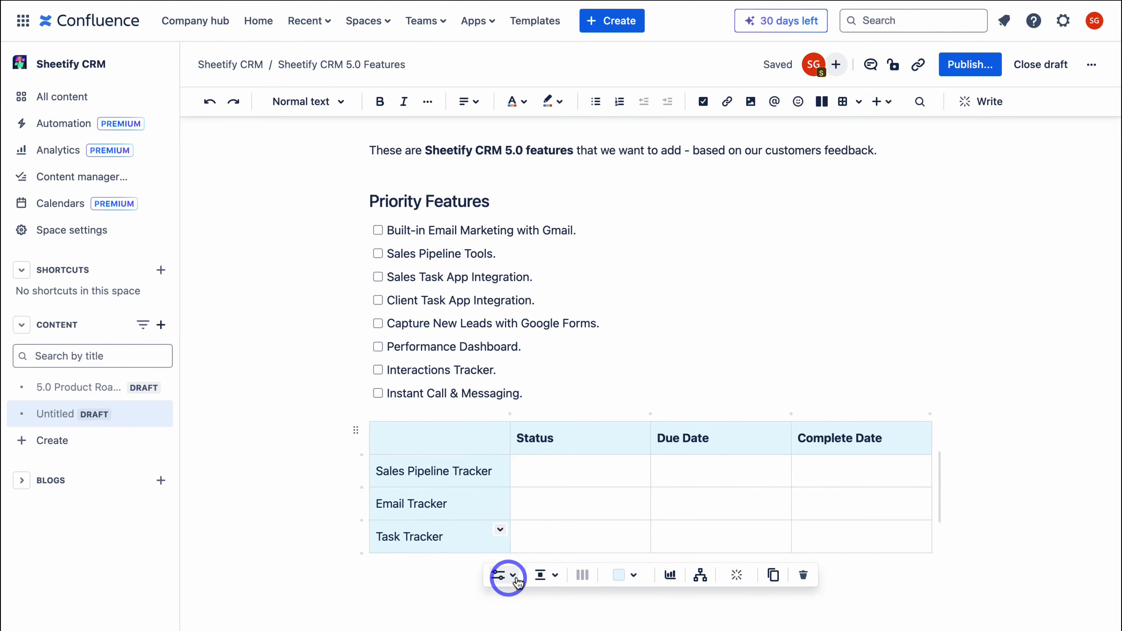
# Check the table's options for fixed column widths, header row, header column and numbered column
pyautogui.click(512, 580)
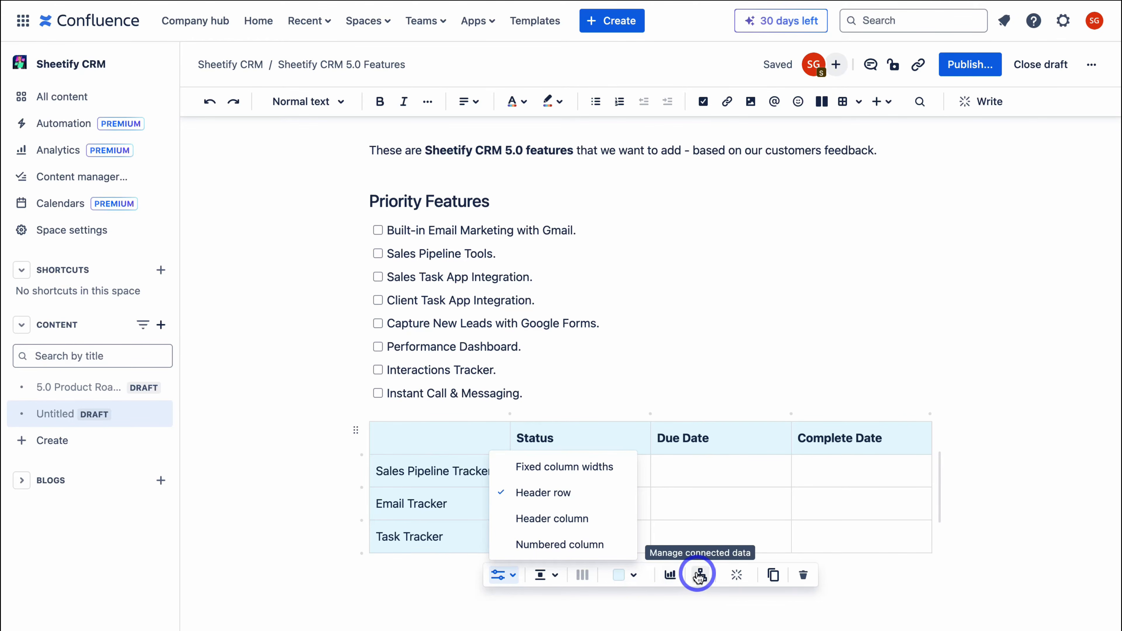
pyautogui.click(691, 630)
pyautogui.scroll(-1, 789, 581)
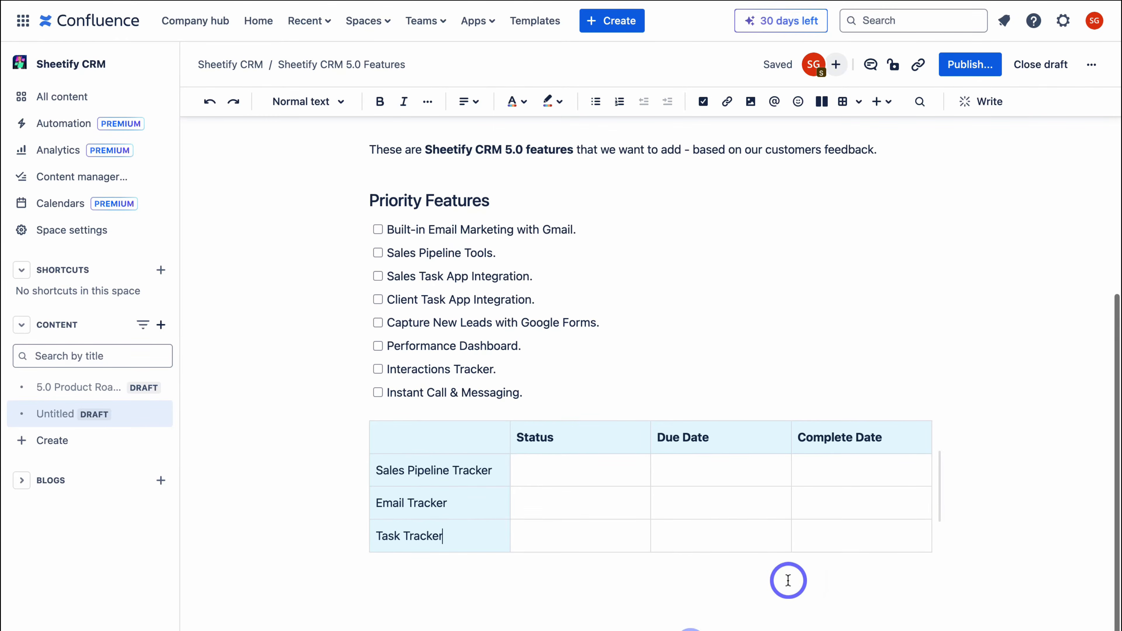
# Browse the list of insertable page elements on the empty line below the table, then dismiss it without inserting anything
pyautogui.click(501, 609)
pyautogui.write('/')
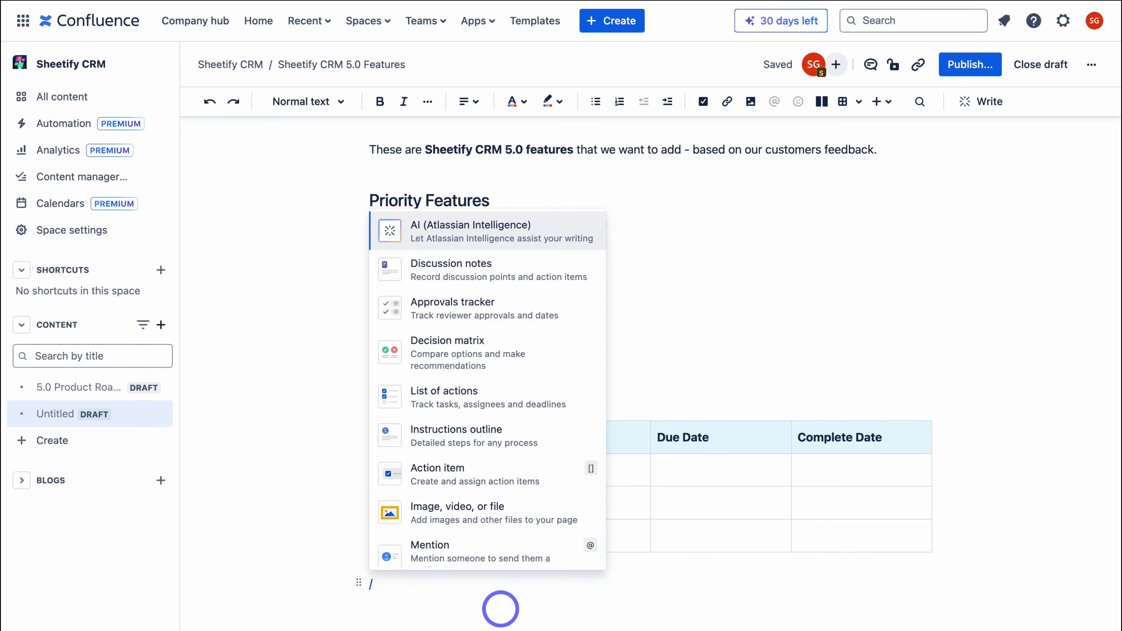
pyautogui.scroll(-5, 525, 486)
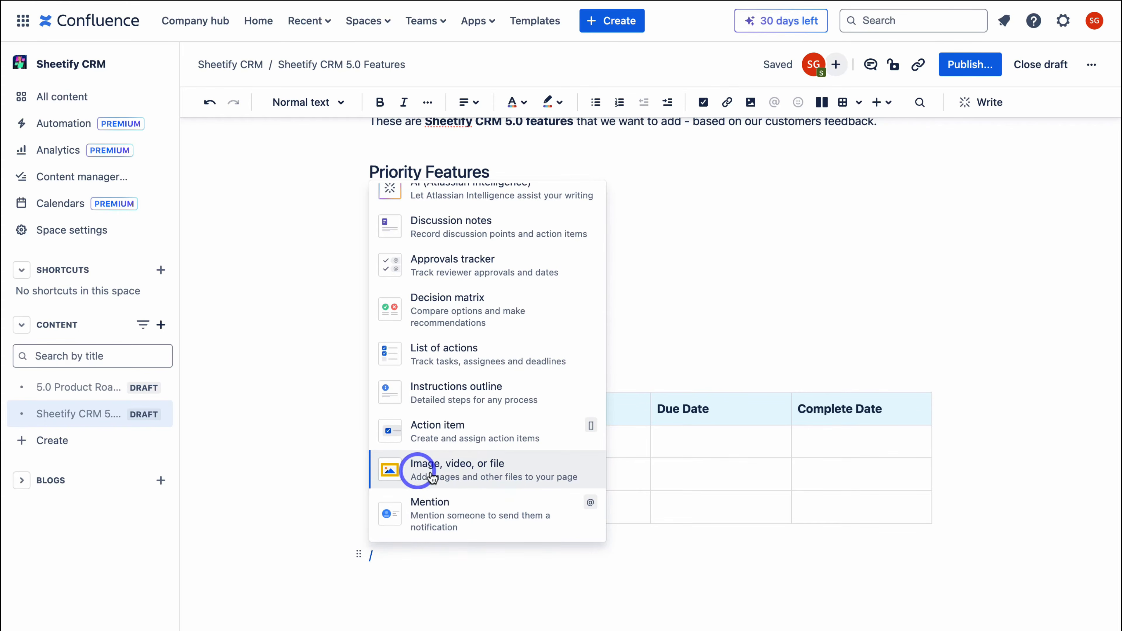
pyautogui.scroll(-2, 532, 475)
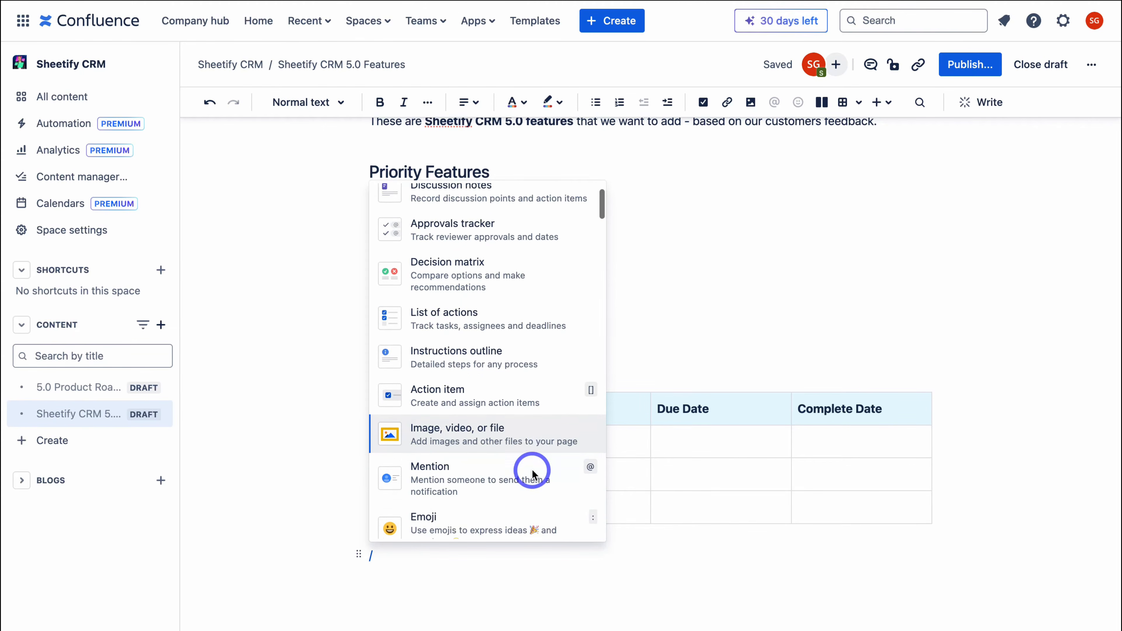
pyautogui.scroll(-2, 512, 475)
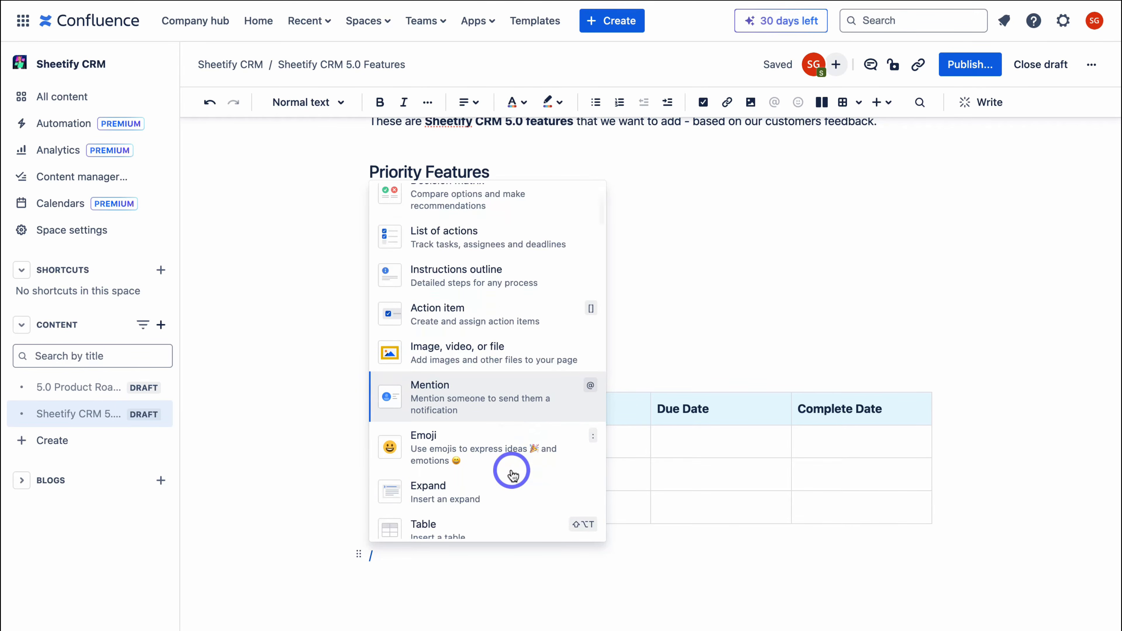
pyautogui.scroll(-3, 512, 470)
pyautogui.scroll(-4, 513, 450)
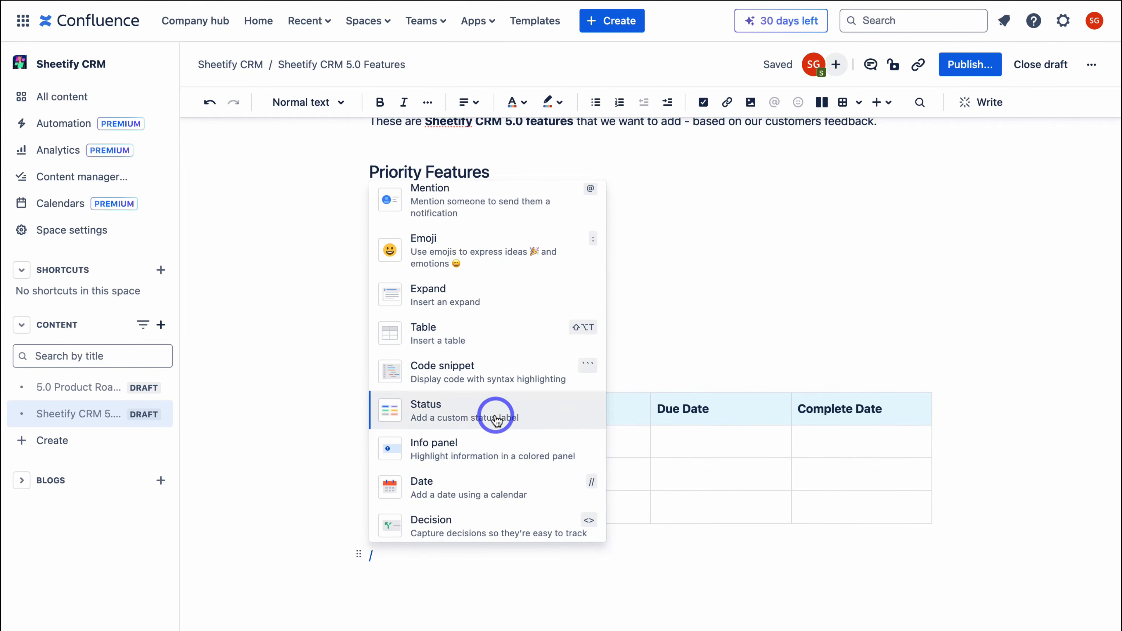
pyautogui.scroll(-2, 497, 420)
pyautogui.scroll(-12, 497, 421)
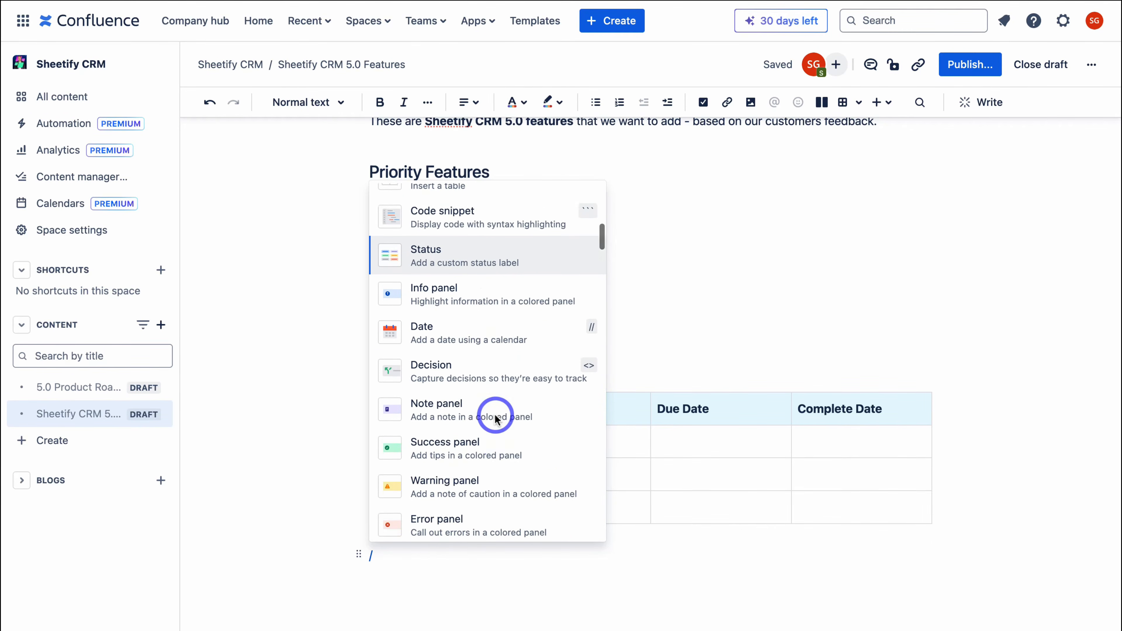
pyautogui.click(305, 383)
# Publish the Sheetify CRM 5.0 Features page with access set to "Anyone in this space can view and edit"
pyautogui.scroll(5, 275, 456)
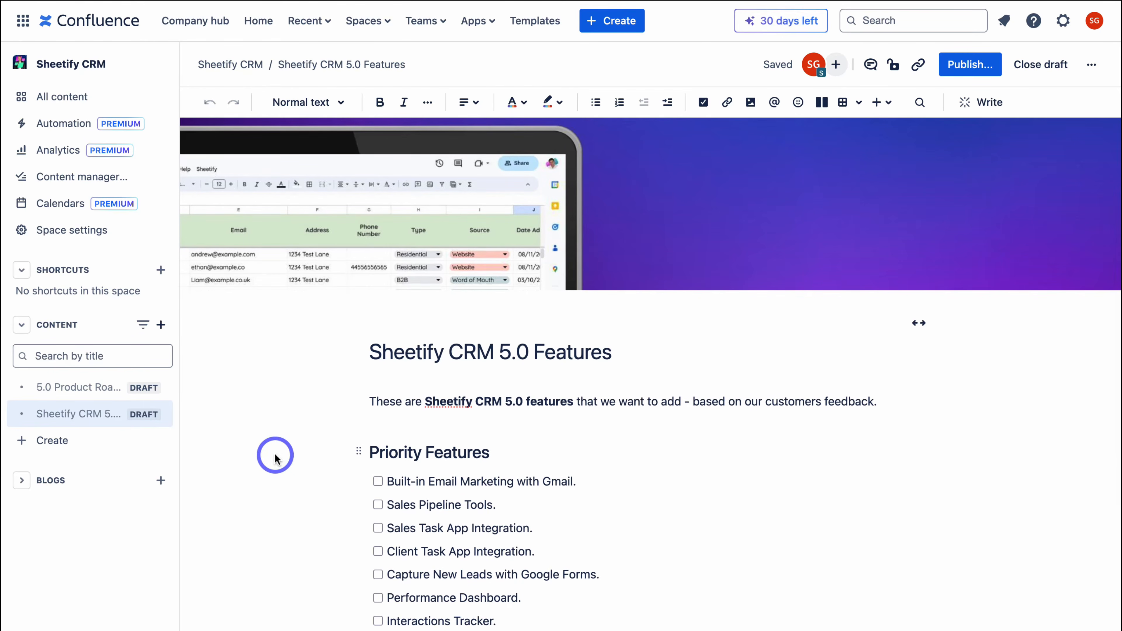
pyautogui.click(970, 65)
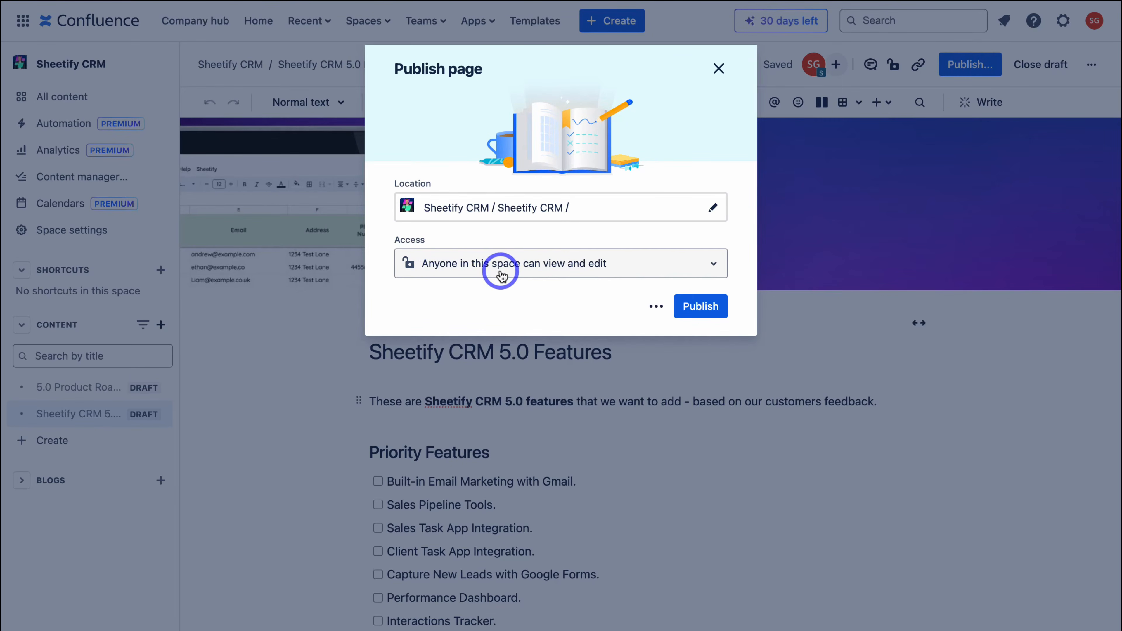
pyautogui.click(713, 262)
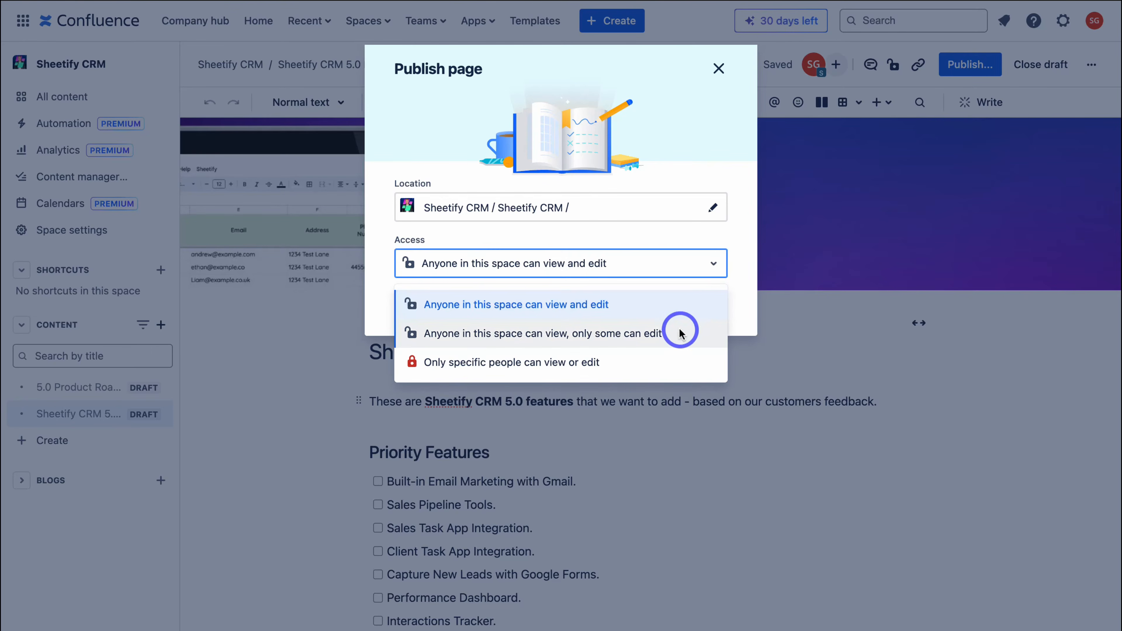
pyautogui.click(742, 314)
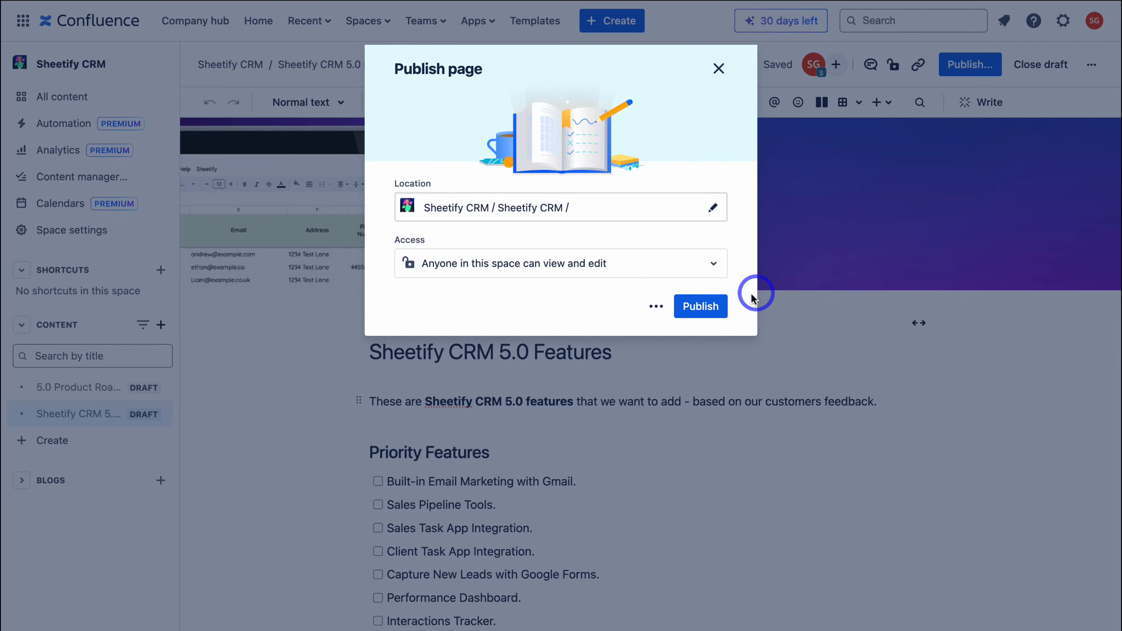
pyautogui.click(703, 311)
# Open the 5.0 Product Road Map draft and publish it
pyautogui.click(67, 388)
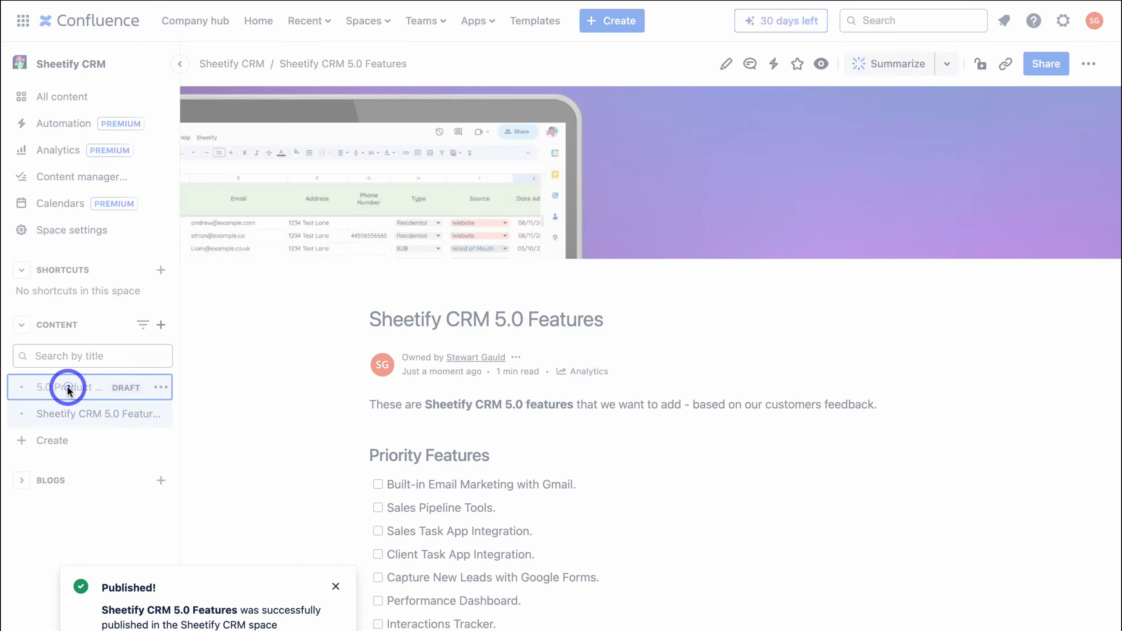
pyautogui.click(971, 66)
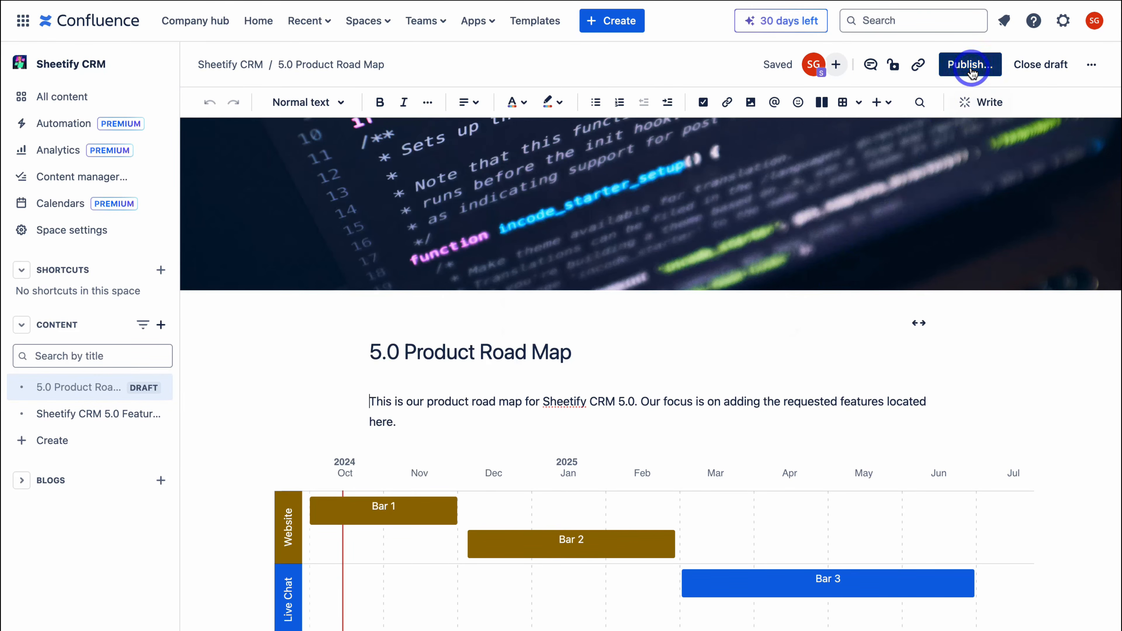
pyautogui.click(706, 308)
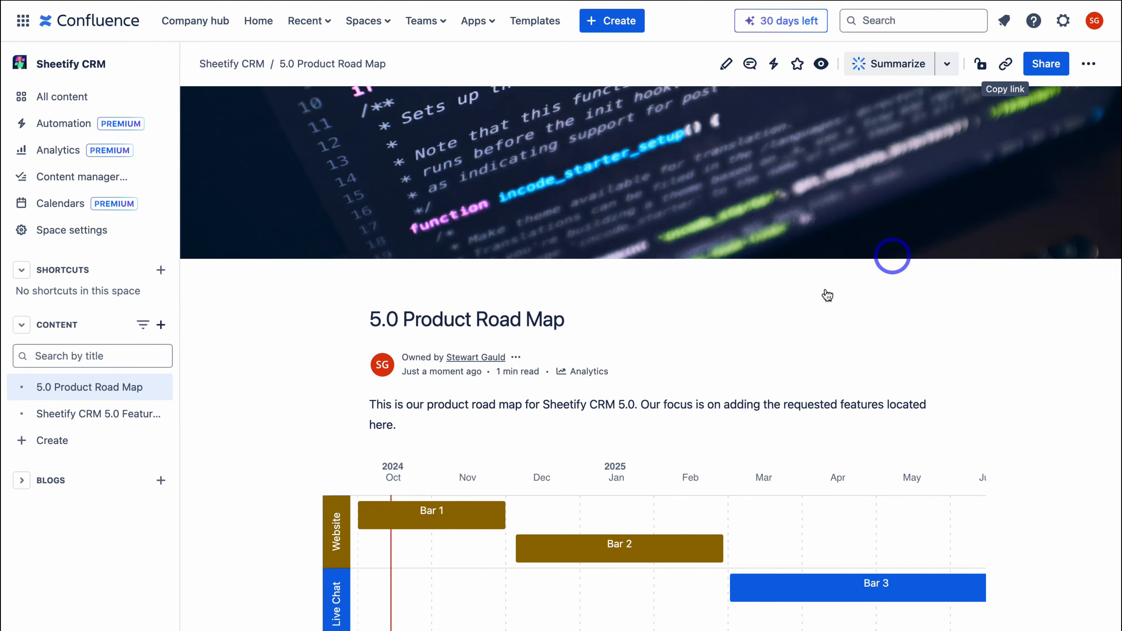
# Link the road map's intro text "requested features located here" to the Sheetify CRM 5.0 Features page and update the page
pyautogui.click(724, 66)
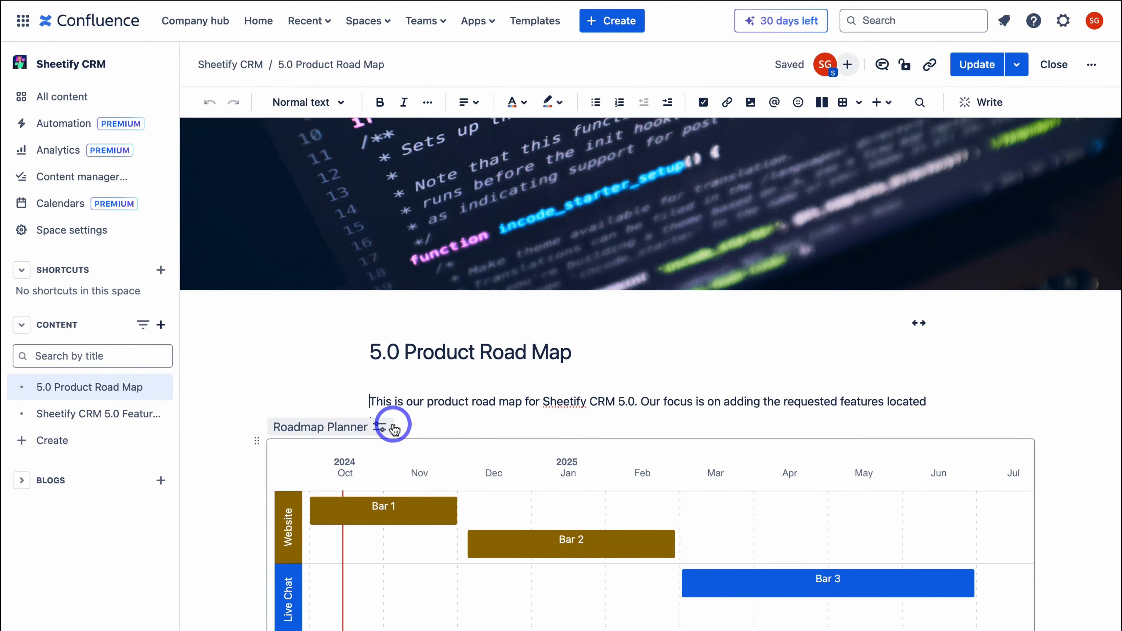
pyautogui.moveTo(393, 422); pyautogui.dragTo(791, 405)
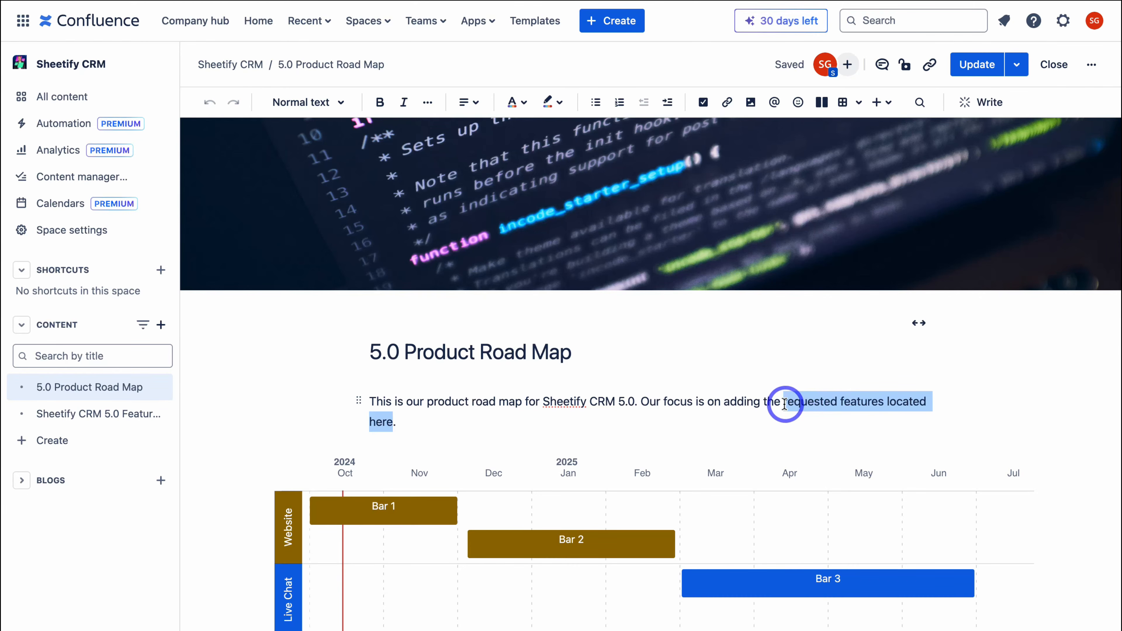
pyautogui.click(726, 102)
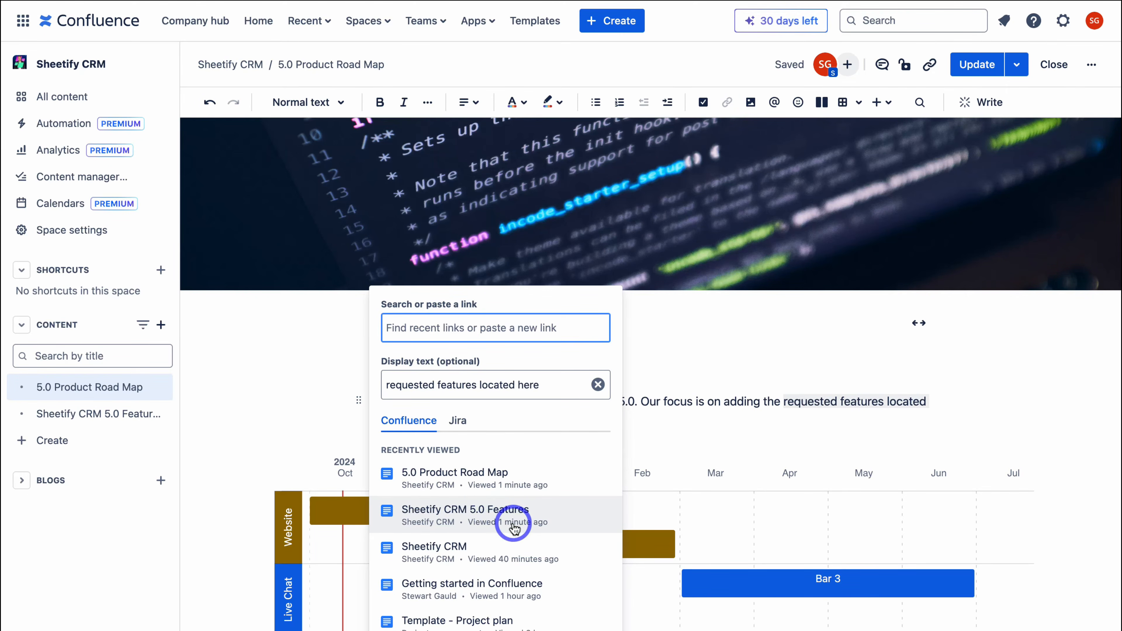
pyautogui.click(549, 520)
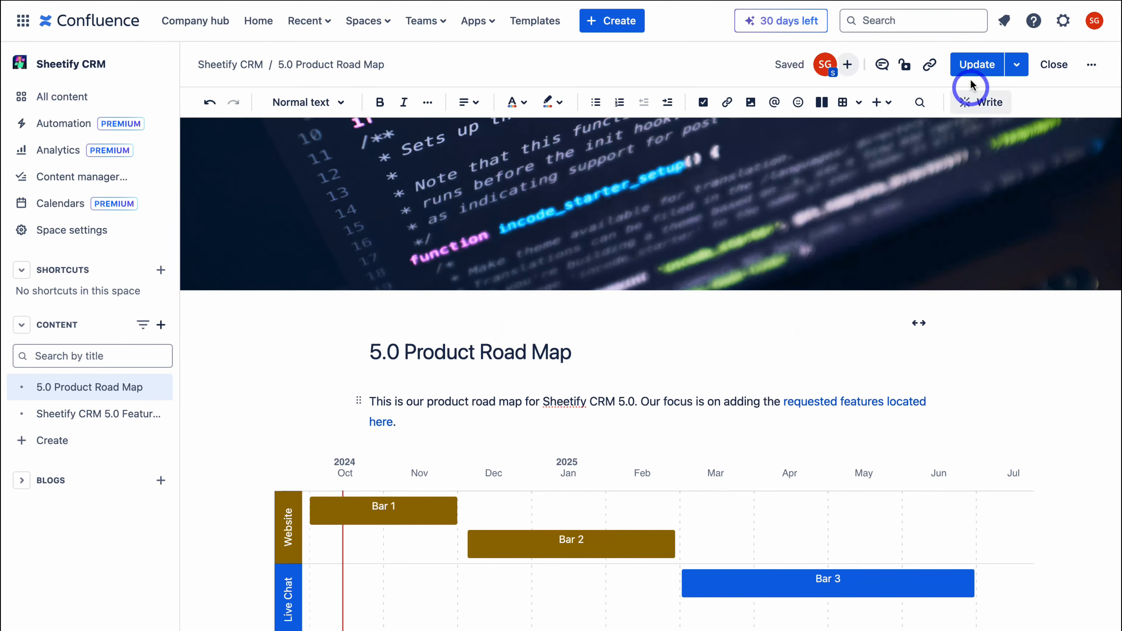
pyautogui.click(972, 66)
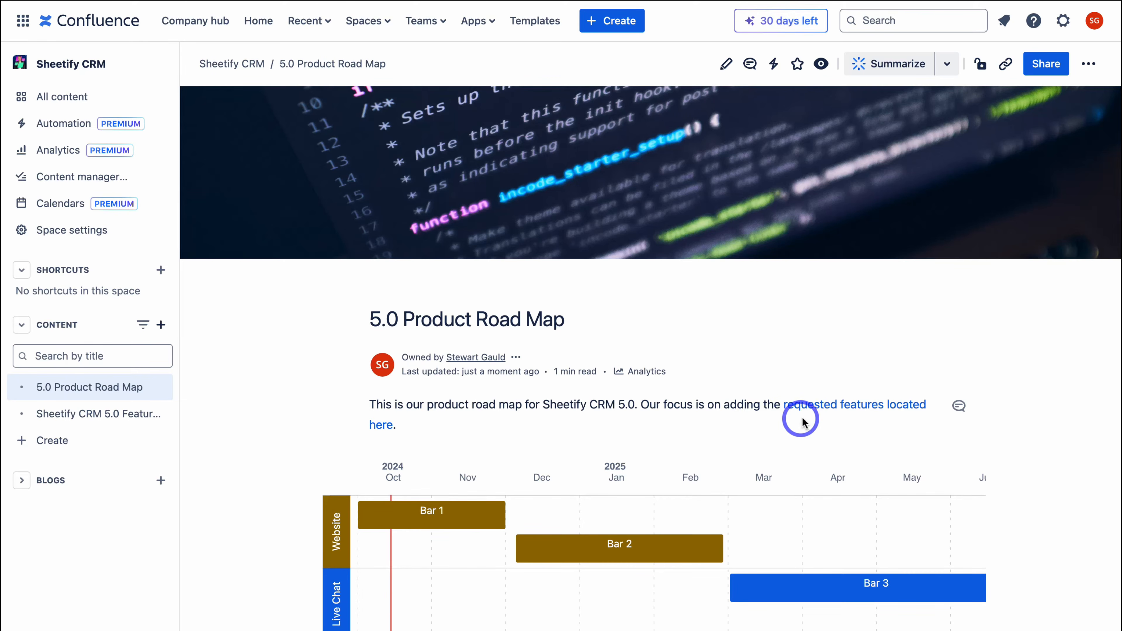
# Follow the road map's link to the features page and check off Sales Task App Integration and Client Task App Integration
pyautogui.click(384, 425)
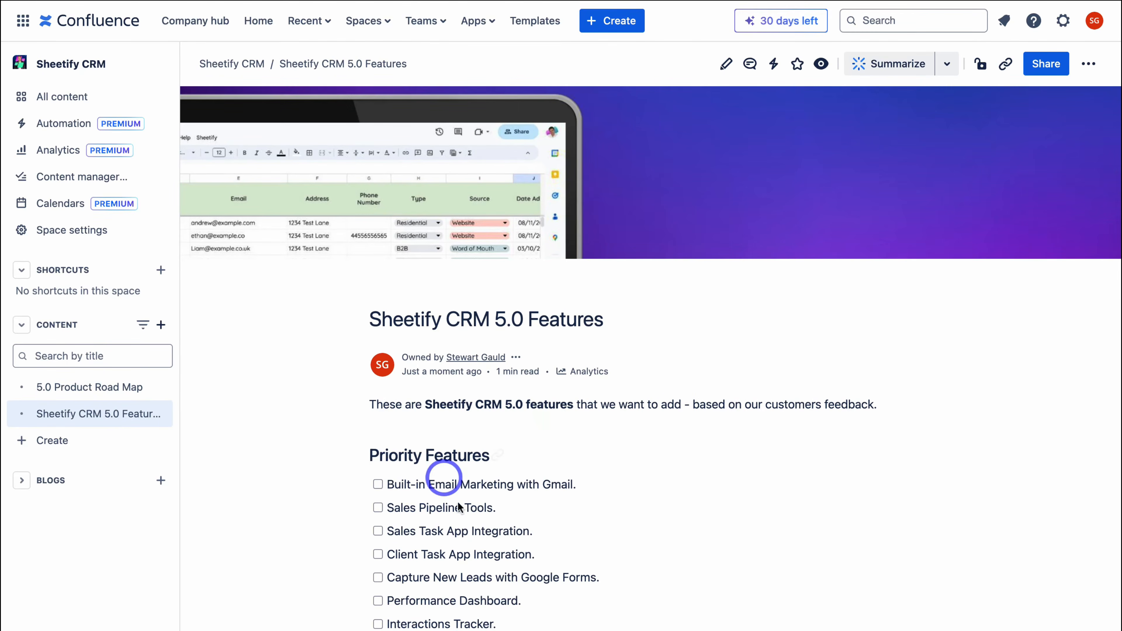
pyautogui.scroll(-8, 555, 438)
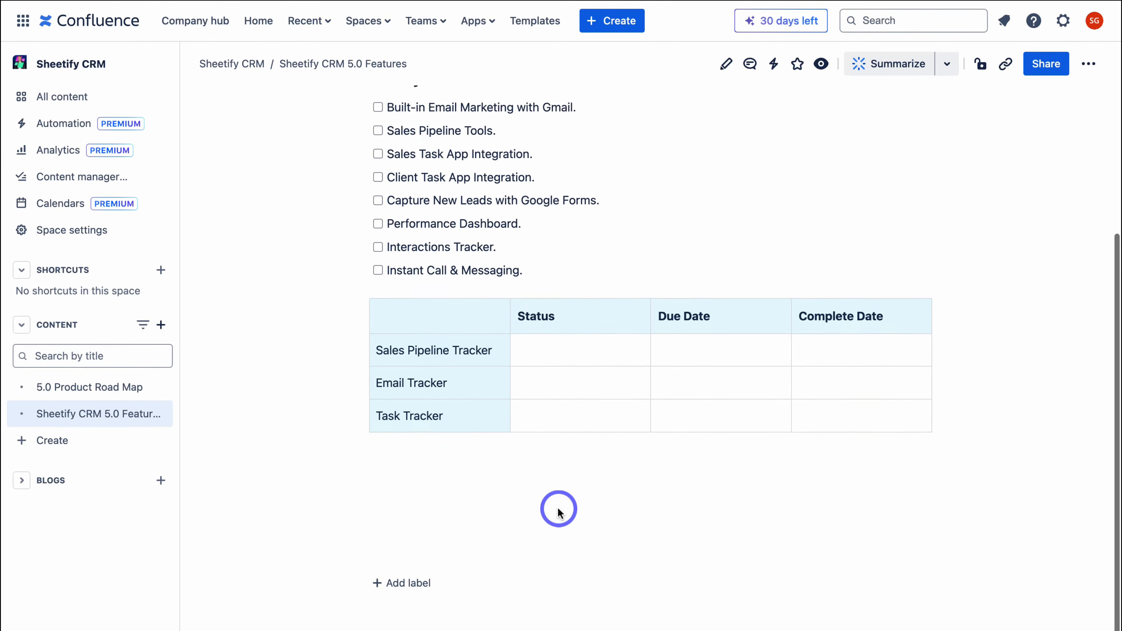
pyautogui.scroll(6, 557, 513)
pyautogui.click(378, 417)
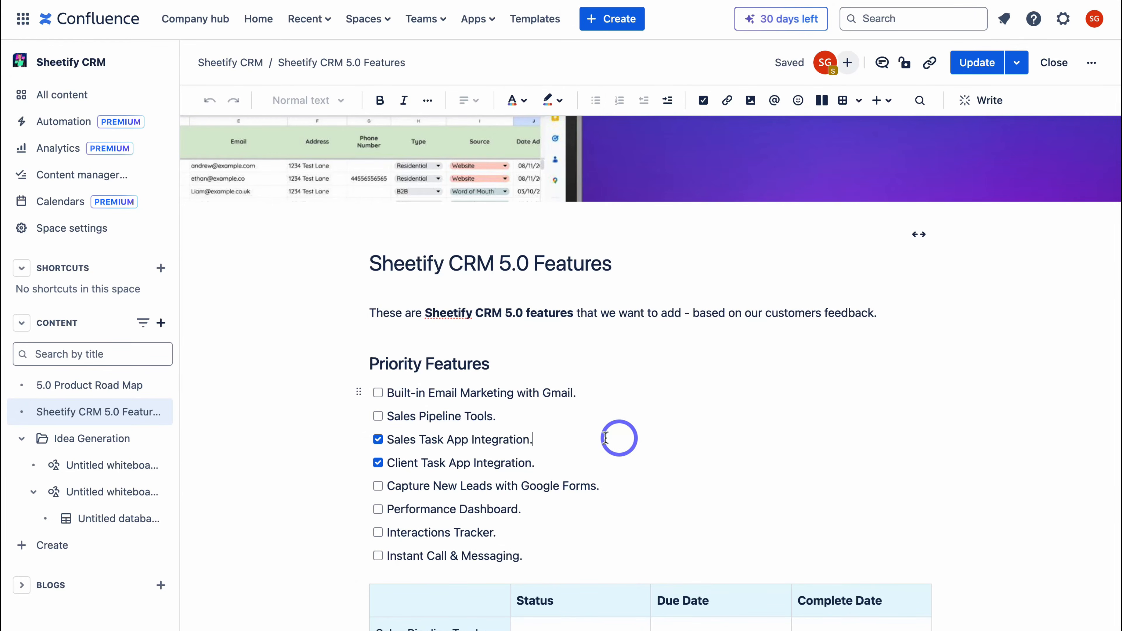
# Comment on "Sales Task App Integration", mentioning a teammate and asking "did you test this feature out yet? Exciting."
pyautogui.moveTo(528, 439); pyautogui.dragTo(385, 439)
pyautogui.click(236, 413)
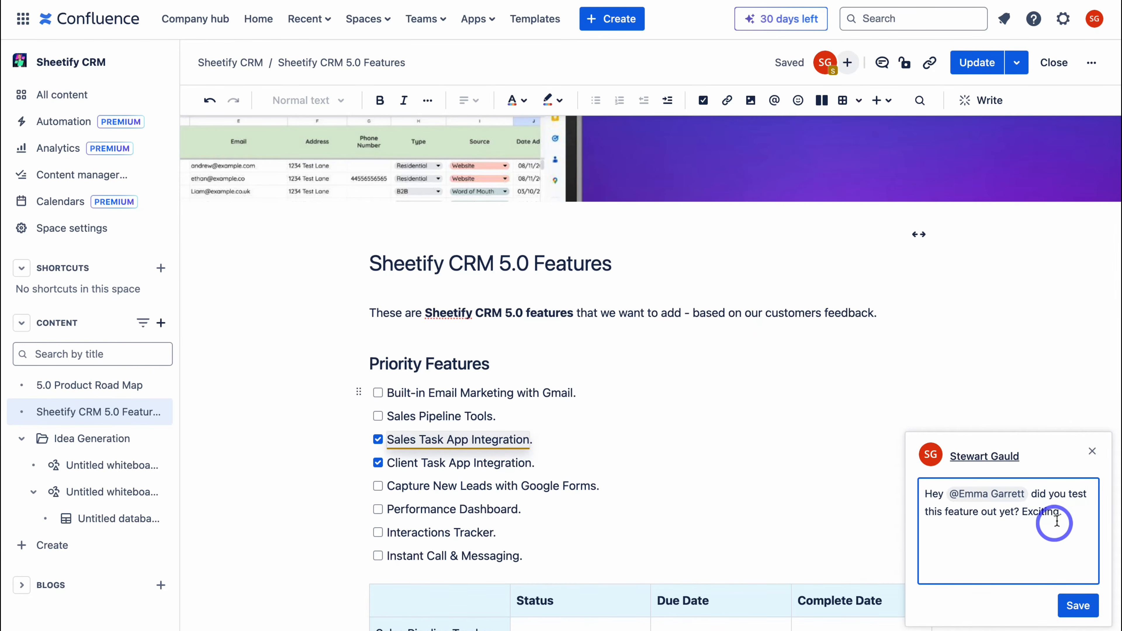
pyautogui.click(1083, 610)
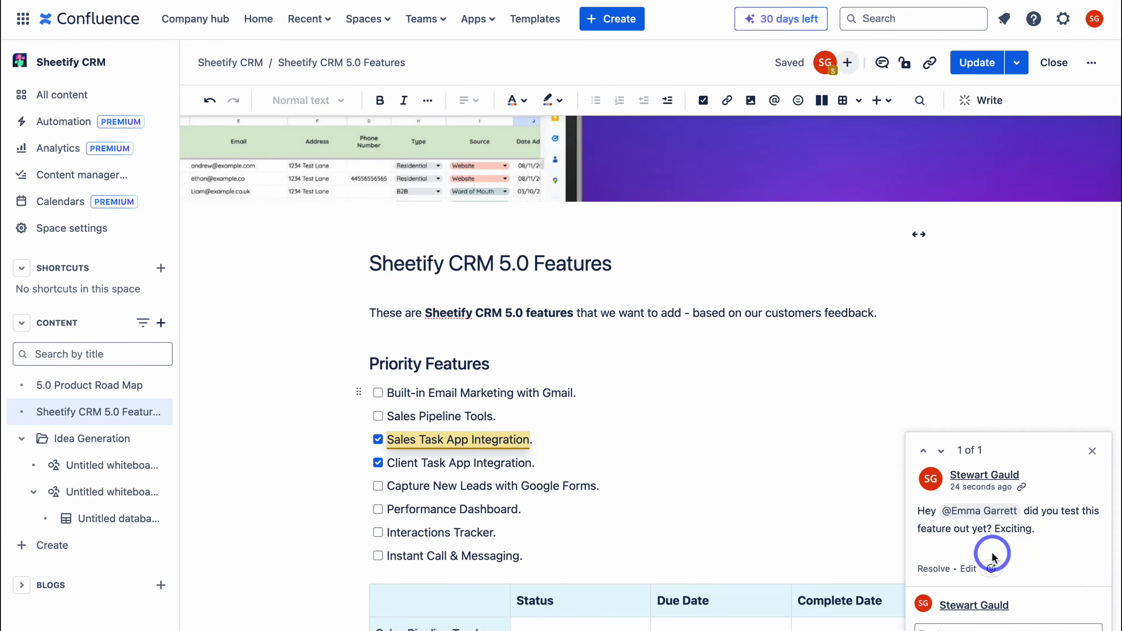
pyautogui.click(561, 442)
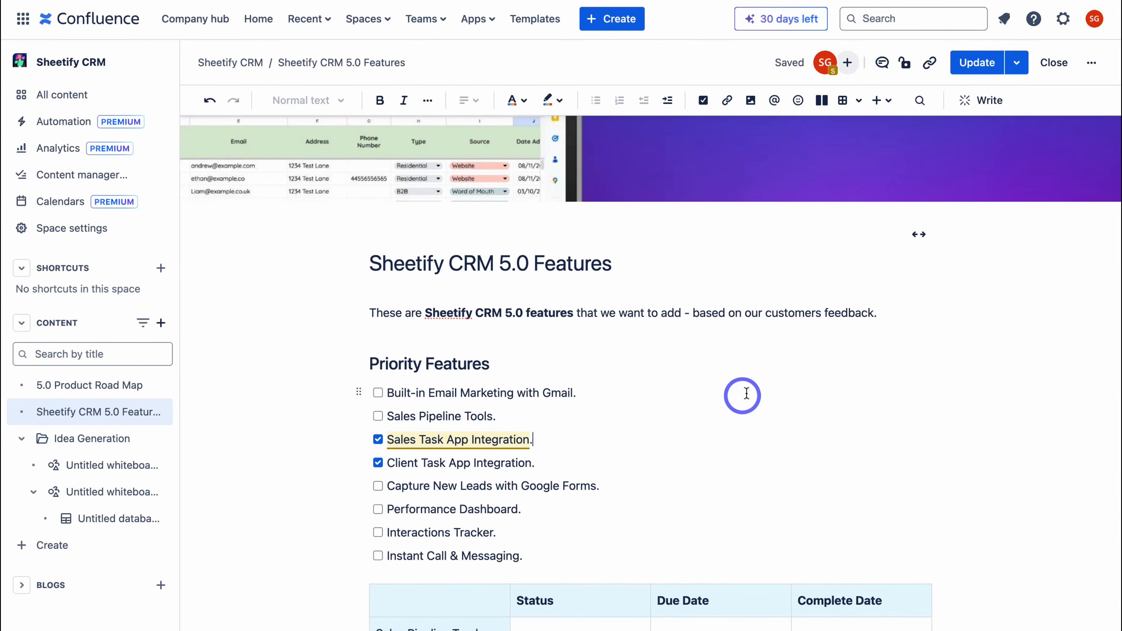
# Update the features page and open the comment on the highlighted Sales Task App Integration item
pyautogui.click(974, 64)
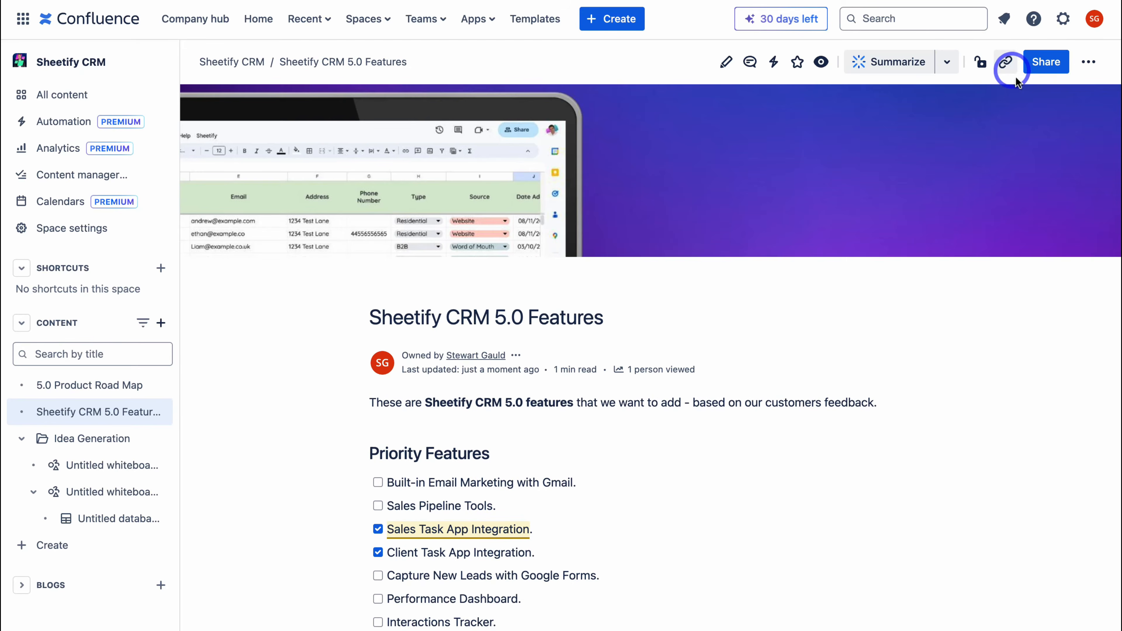
pyautogui.scroll(-3, 914, 368)
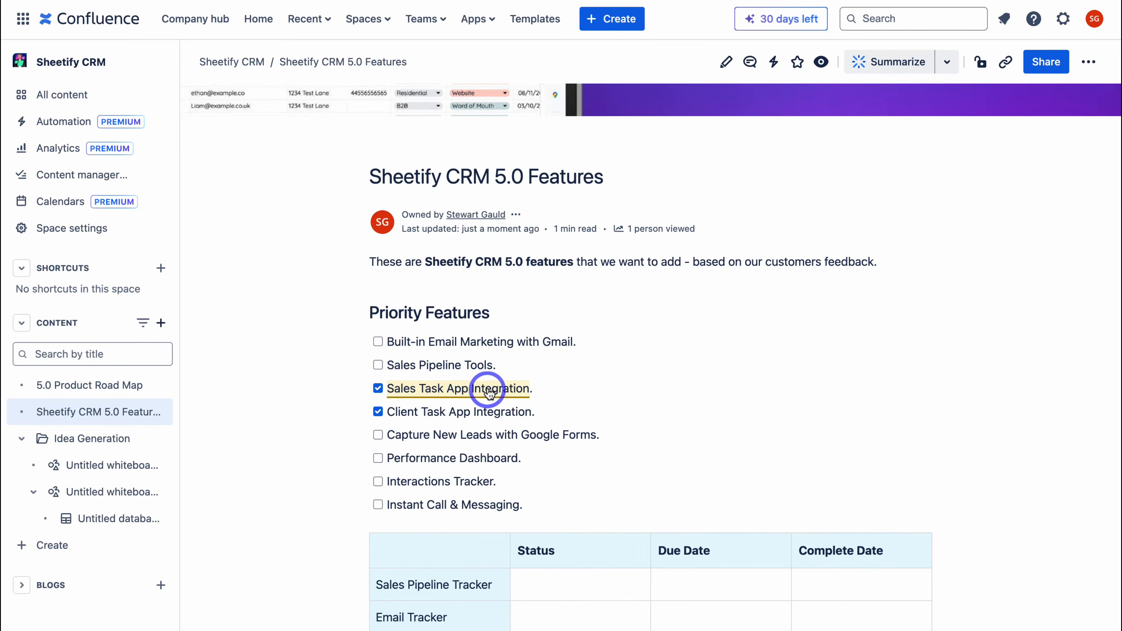
pyautogui.click(480, 392)
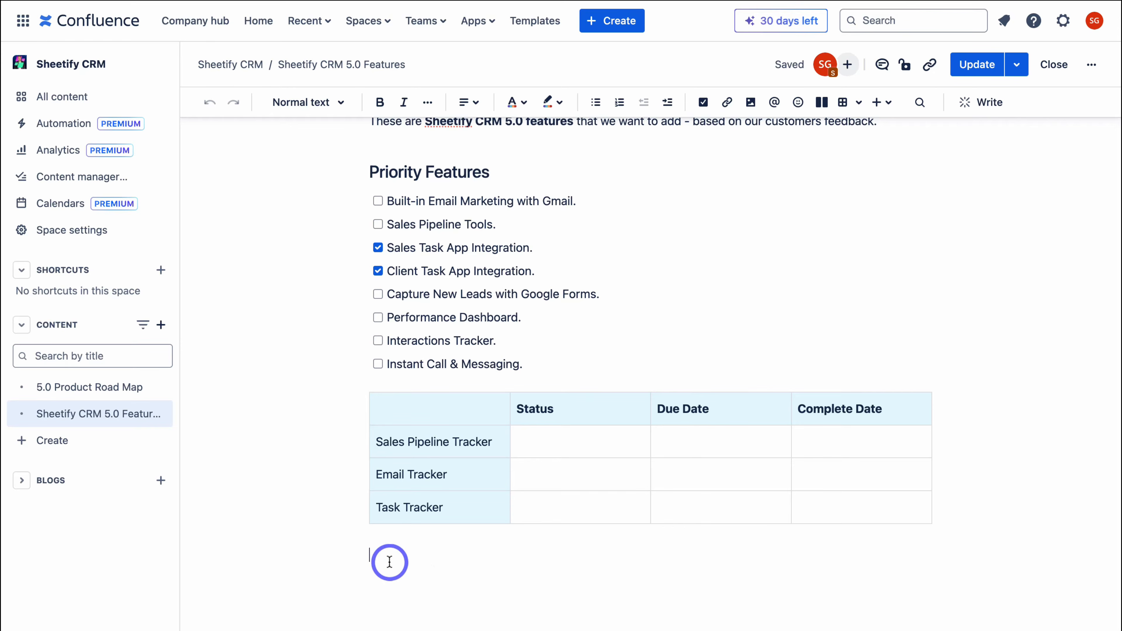
# Add the all-in-one business toolkit sales text below the table and insert an AI "Improve writing" version beneath it
pyautogui.write('If your like us, we hate paying monthly subscriptions for multiple tools... So, we created an all-in-one business toolkit (with no subscriptions!). The most affordable, ‘functional’ lifetime Google Sheets CRM for small and micro businesses. Only one payment for lifetime access, lifetime updates, all client, sales, task, inventory and email marketing features. No Subscriptions, No Fees, No Monthly Plan and No Limitations... Lifetime Updates and Value.')
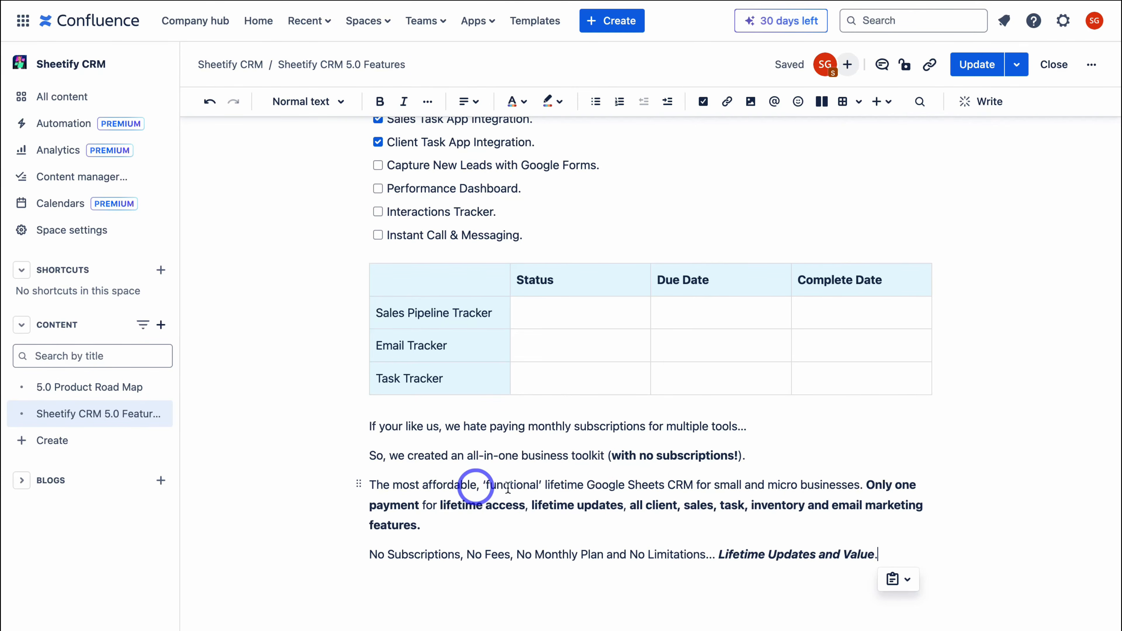
pyautogui.moveTo(891, 556); pyautogui.dragTo(370, 427)
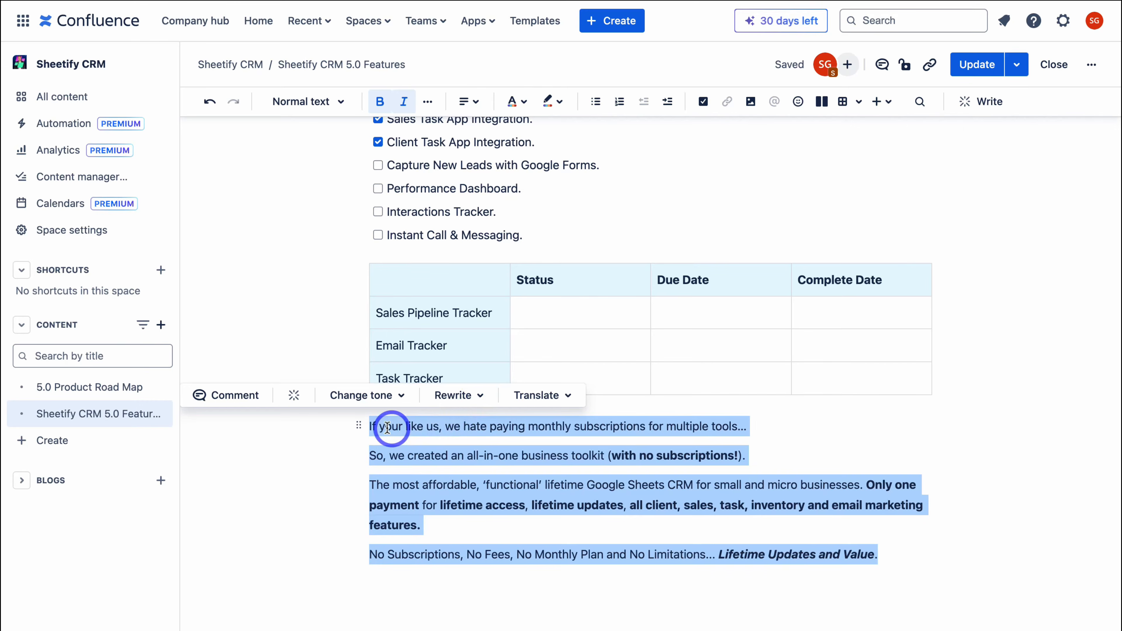
pyautogui.click(470, 398)
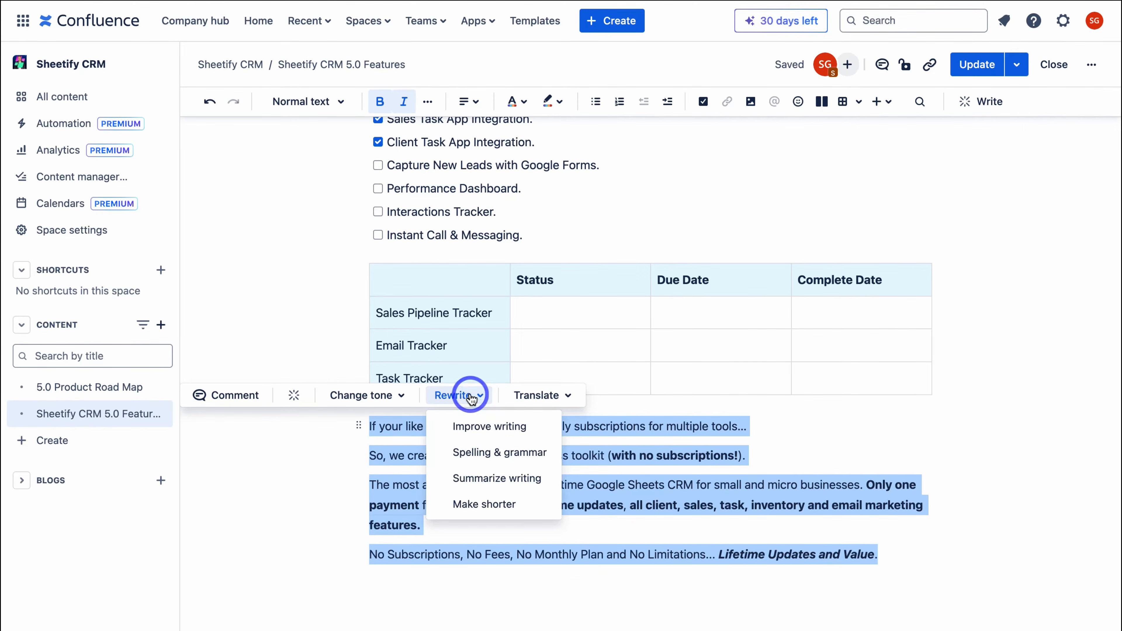
pyautogui.click(526, 426)
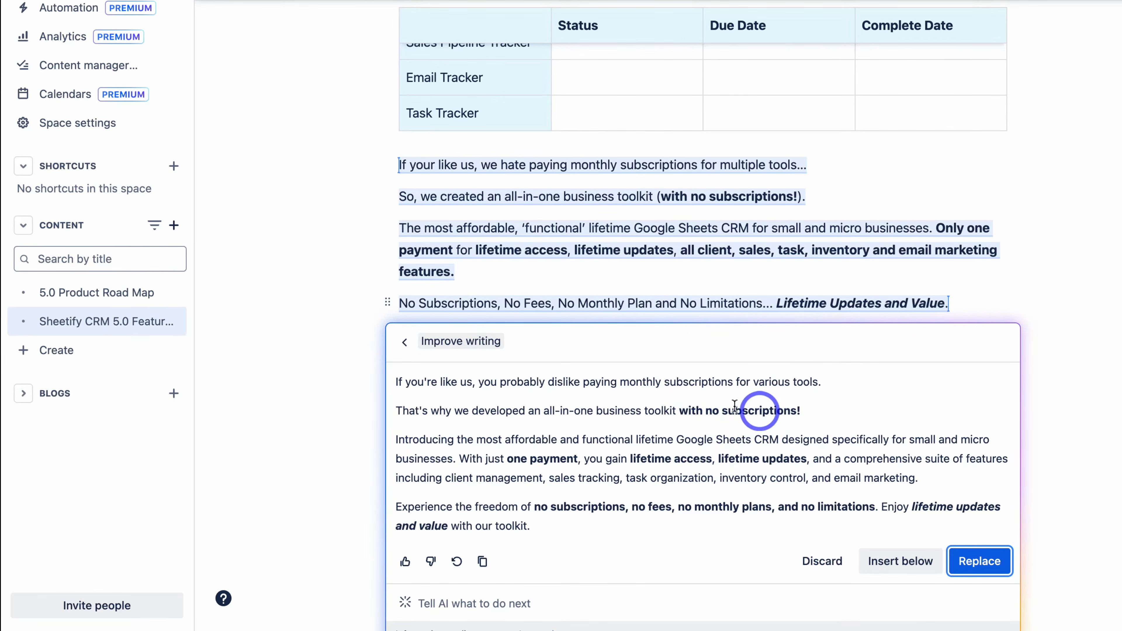
pyautogui.click(896, 560)
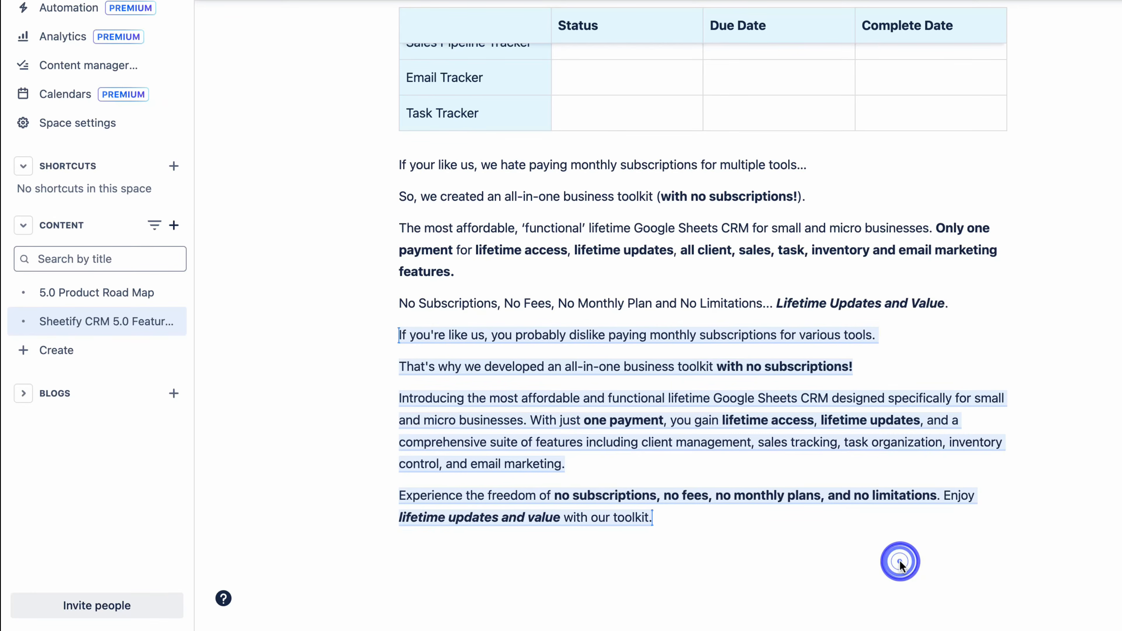
# Select the AI-written paragraphs and examine the available Rewrite options and Translate languages
pyautogui.moveTo(671, 480); pyautogui.dragTo(385, 258)
pyautogui.click(497, 225)
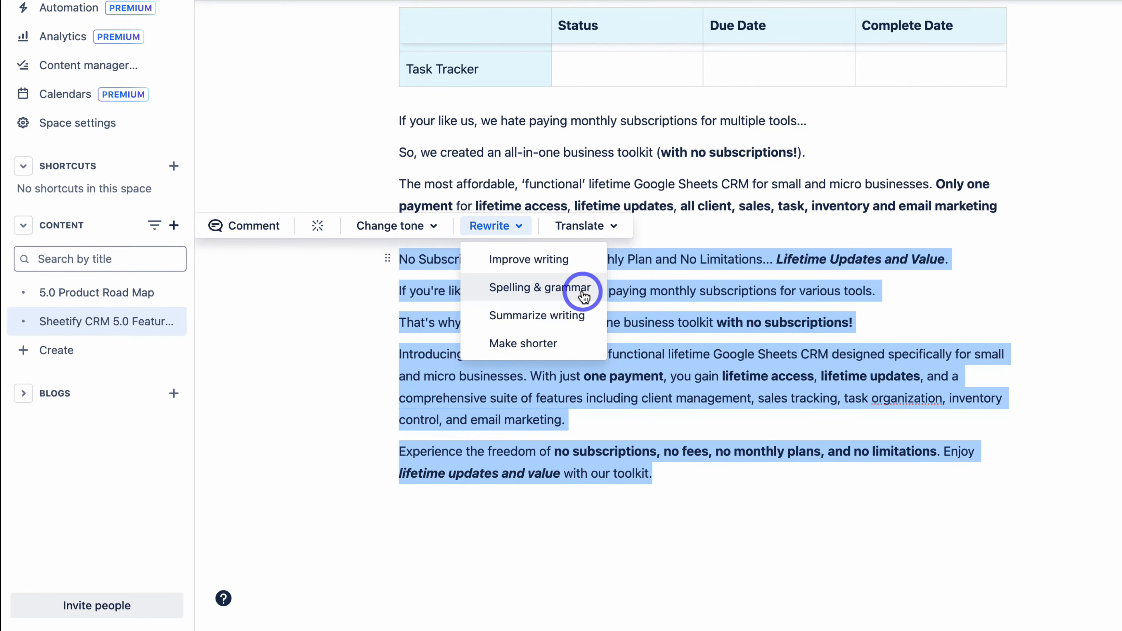
pyautogui.click(607, 226)
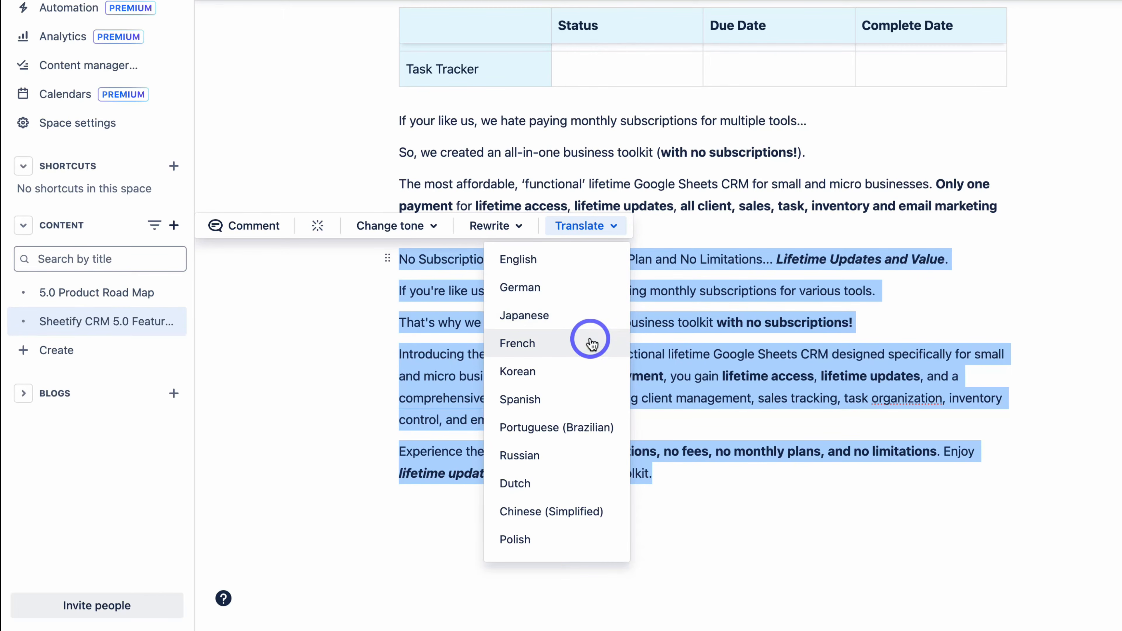
pyautogui.scroll(-2, 581, 406)
pyautogui.scroll(2, 581, 456)
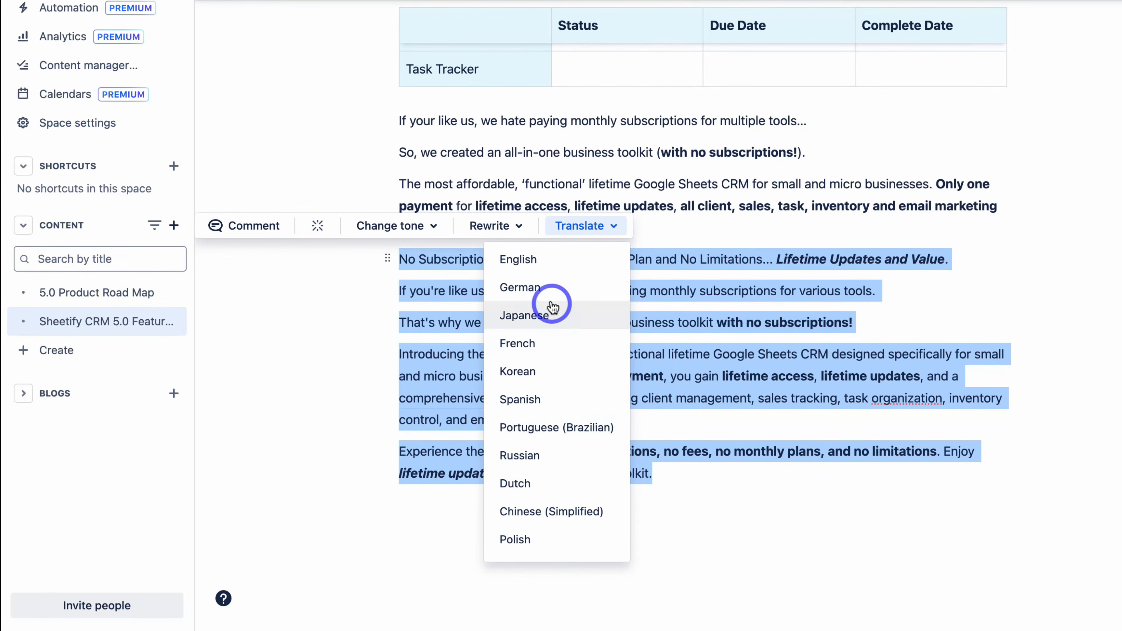
# Below the rewritten text, prompt Atlassian Intelligence: "Please summarise in bullet points the top 5 essential features of a CRM for service-based businesses"
pyautogui.click(698, 514)
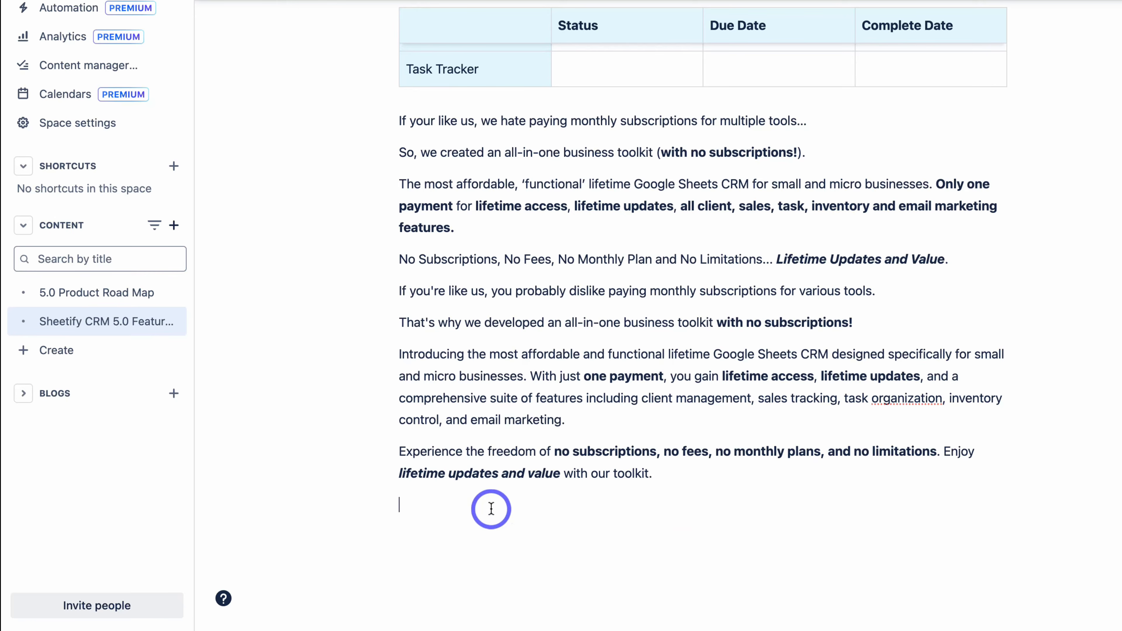
pyautogui.write('/')
pyautogui.scroll(-1, 533, 464)
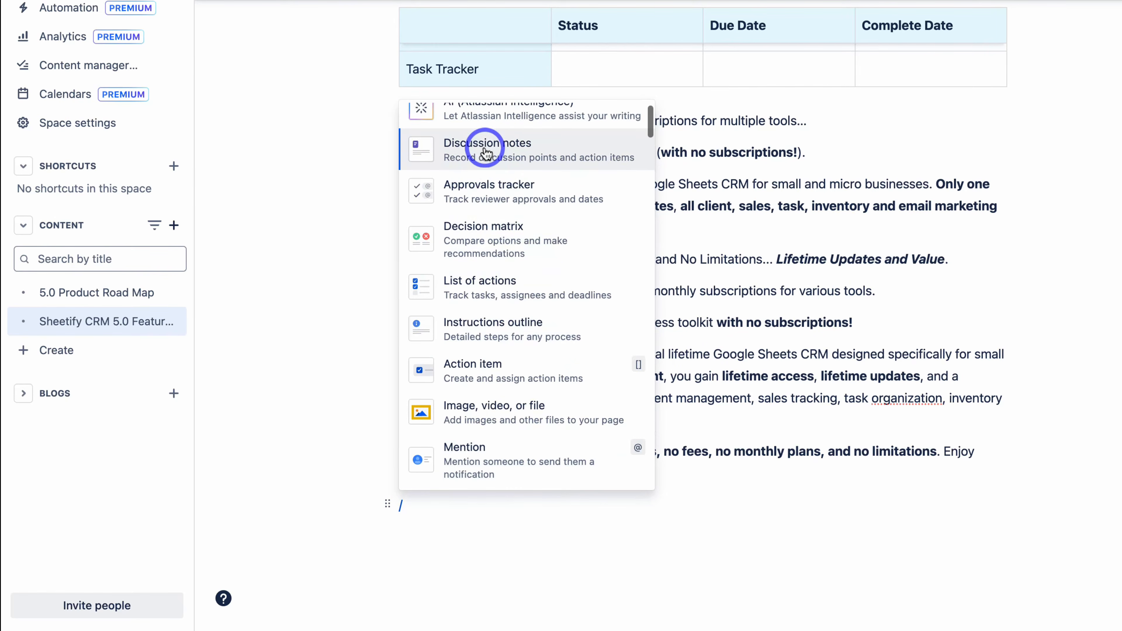
pyautogui.scroll(1, 462, 141)
pyautogui.click(462, 140)
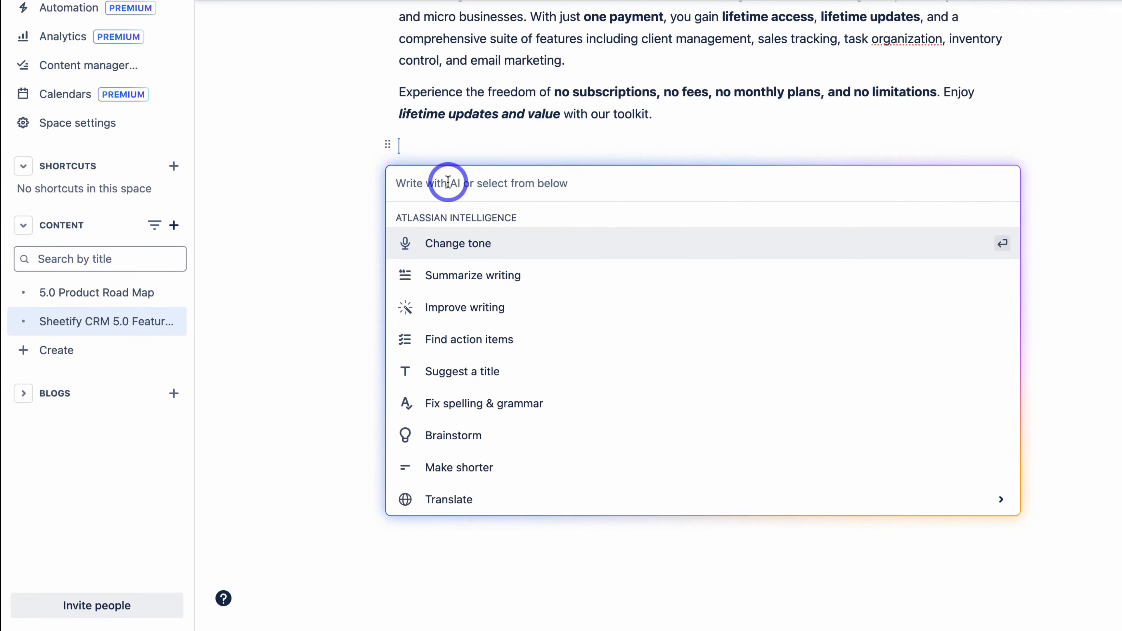
pyautogui.write('Please summarise in bullet points the top 5 essential features of a CRM for service-based businesses')
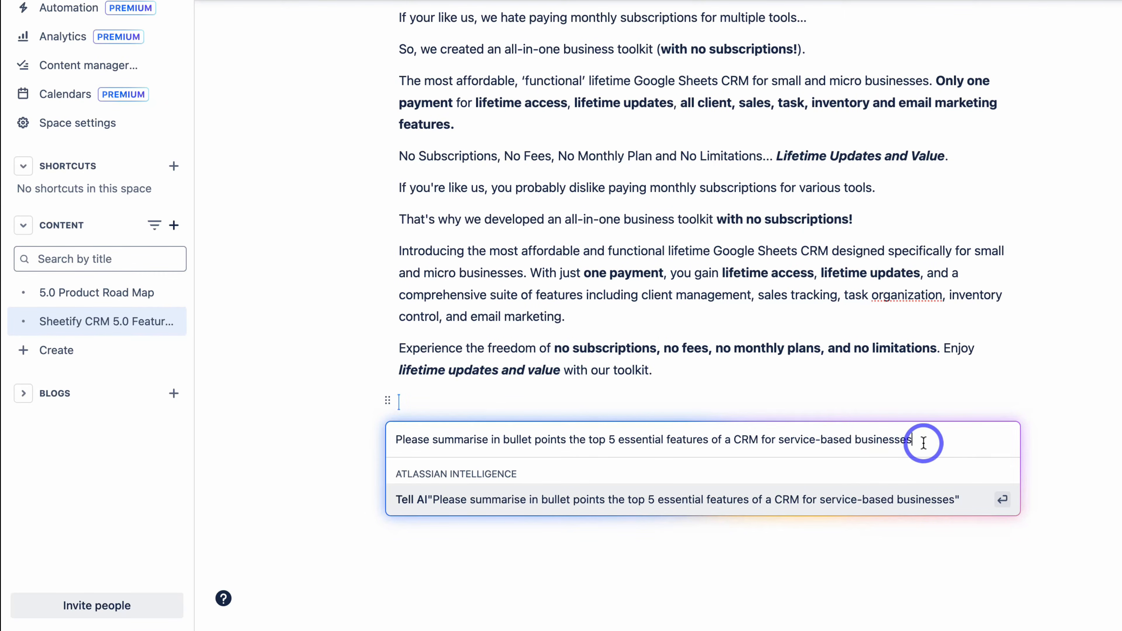
pyautogui.press('Return')
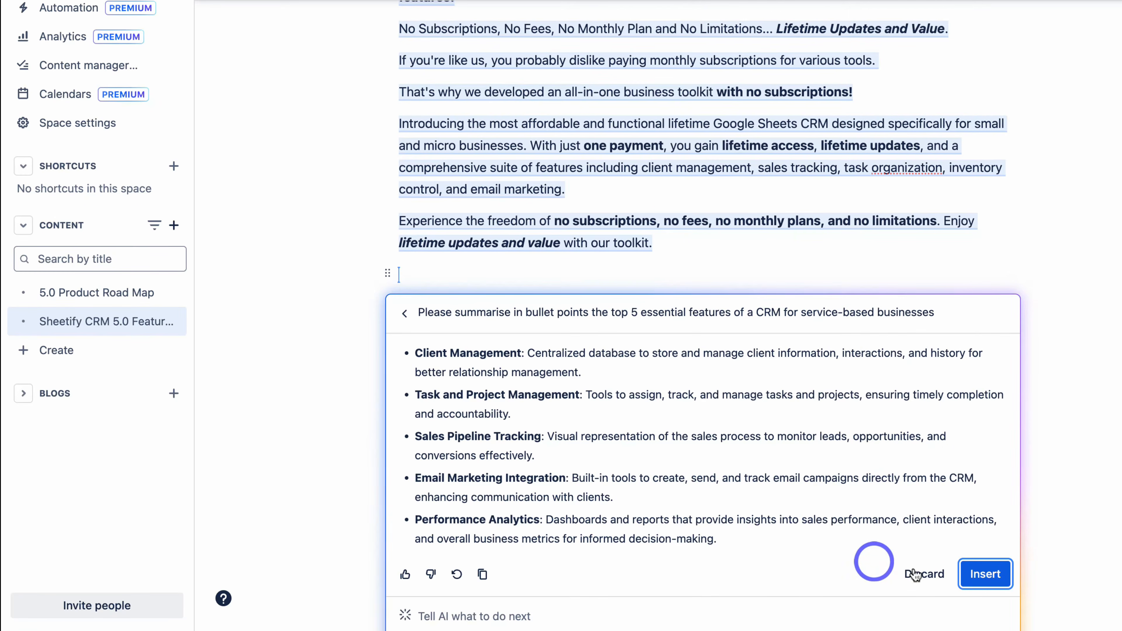
# Rate the AI answer as helpful and insert its bullet list into the page
pyautogui.click(405, 574)
pyautogui.click(694, 337)
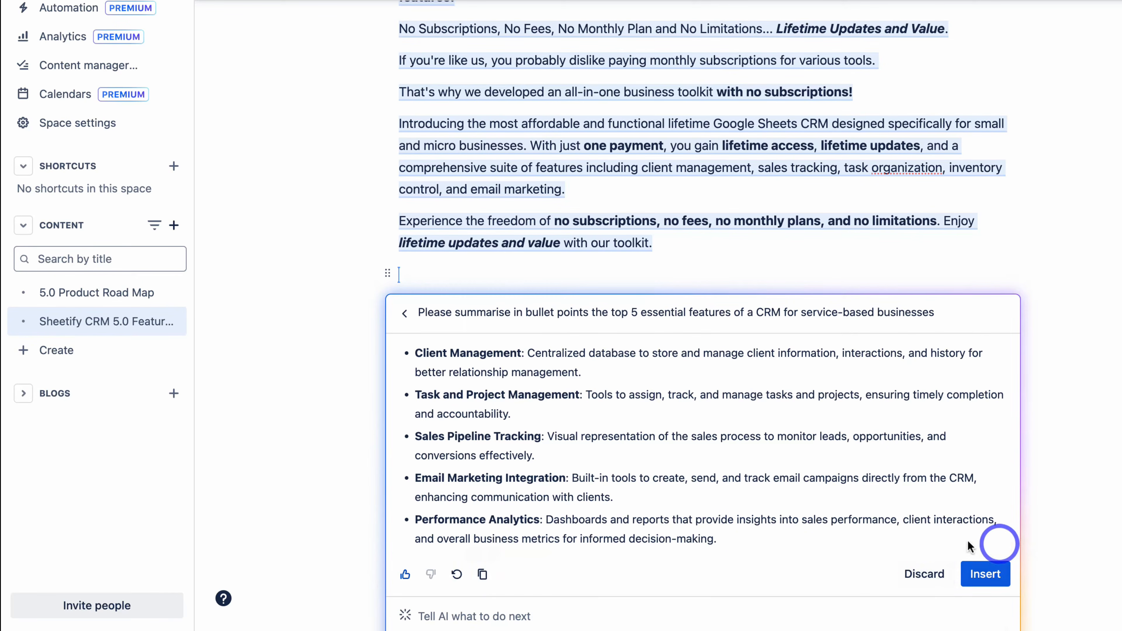
pyautogui.click(985, 573)
pyautogui.click(818, 296)
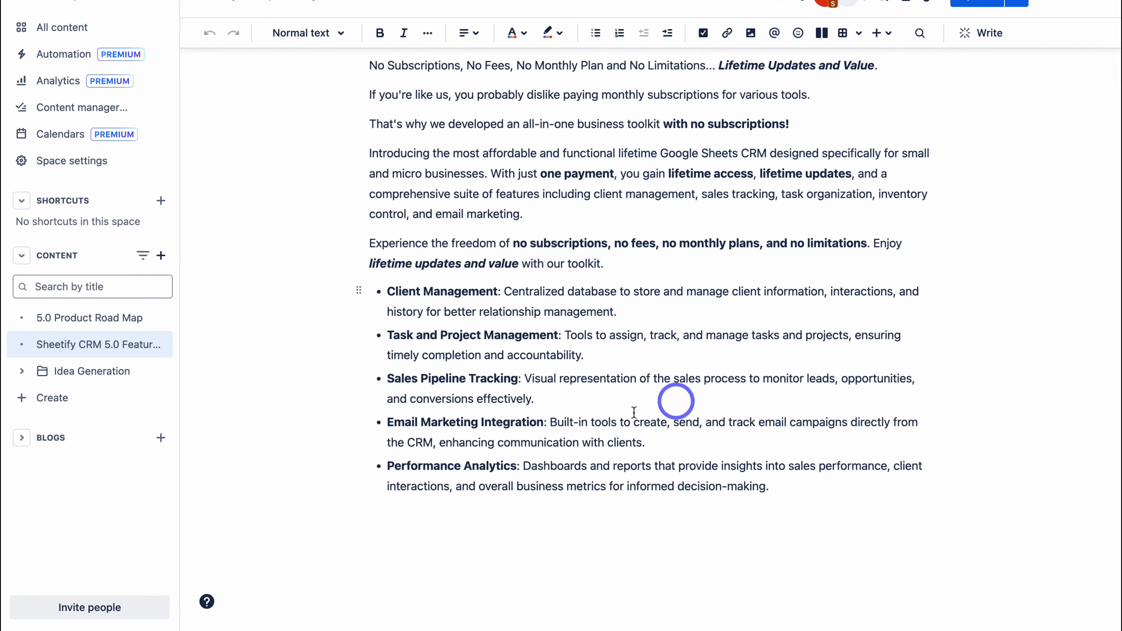
# Insert a two-column layout section below the bullet list of CRM features
pyautogui.click(437, 514)
pyautogui.write('/')
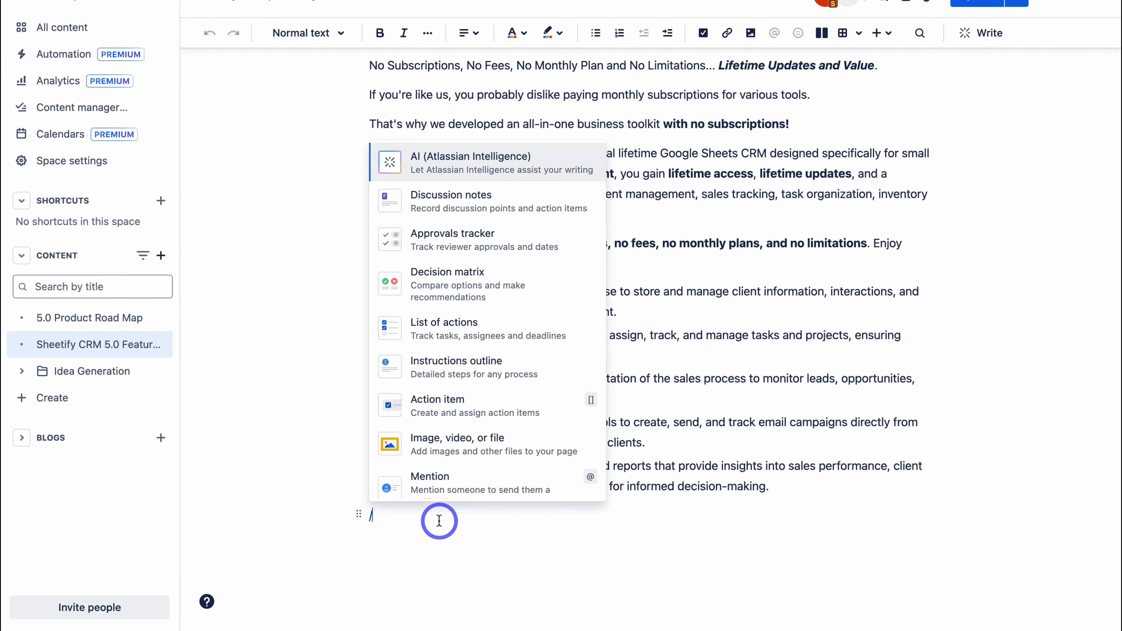
pyautogui.scroll(-5, 442, 464)
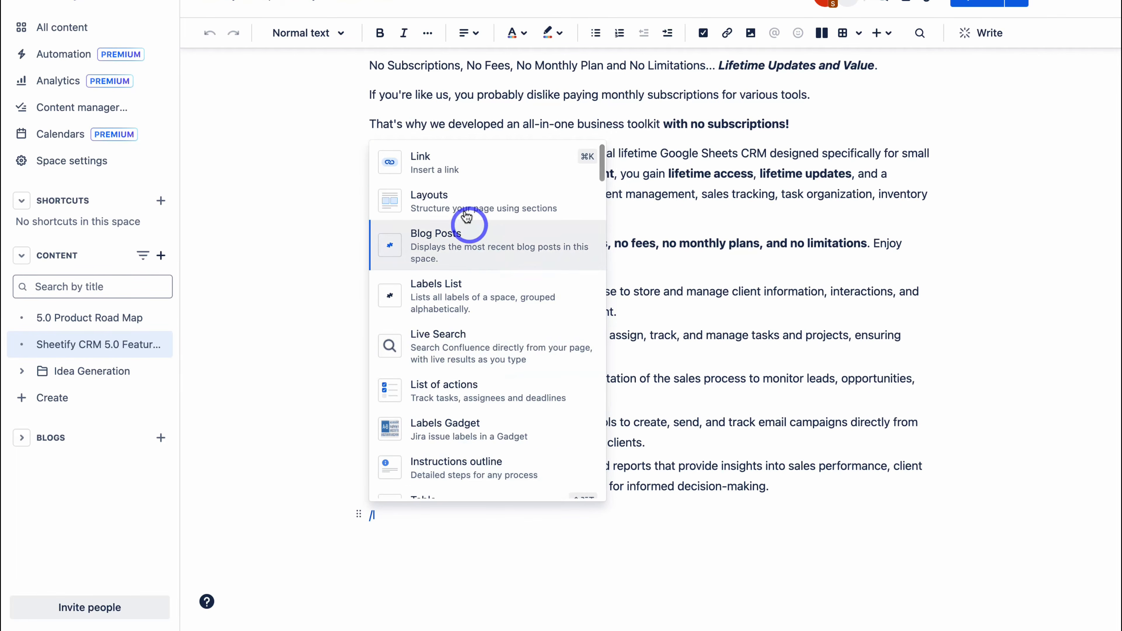
pyautogui.click(459, 174)
pyautogui.click(520, 508)
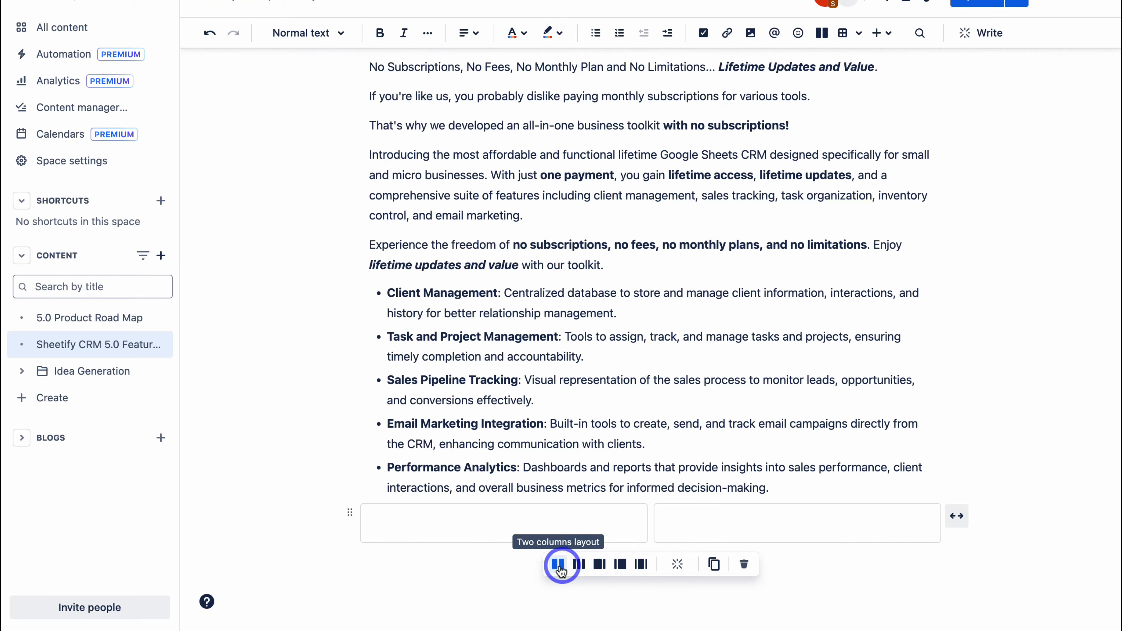
# Try the layout's three-column and sidebar variants and the wider width, returning to two equal columns at standard width
pyautogui.click(580, 566)
pyautogui.click(600, 567)
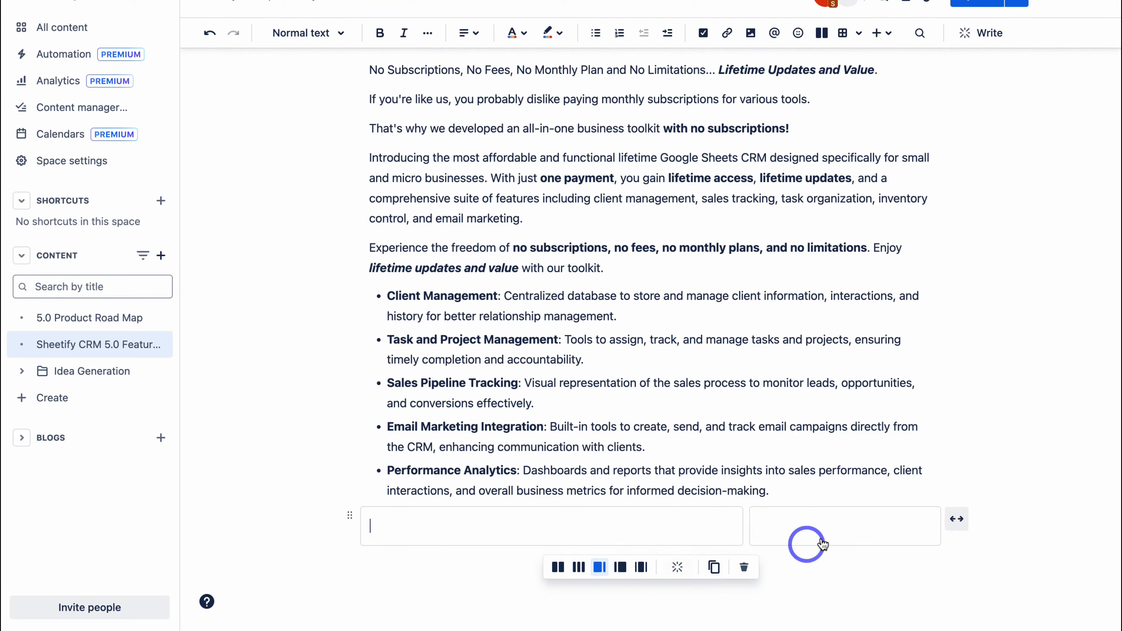
pyautogui.click(620, 567)
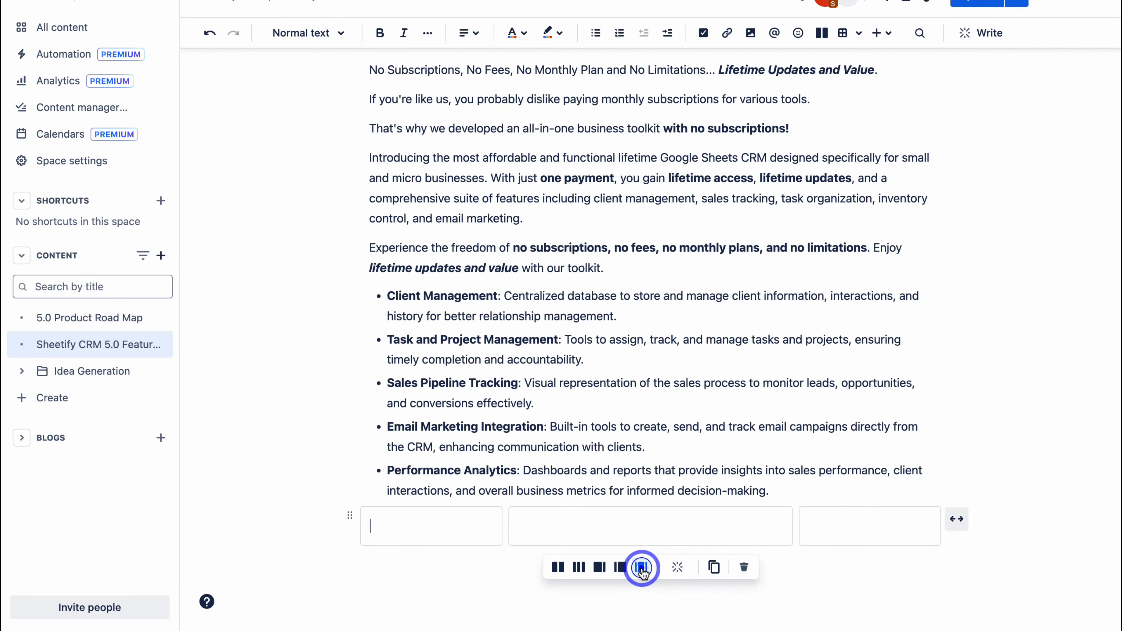
pyautogui.click(558, 567)
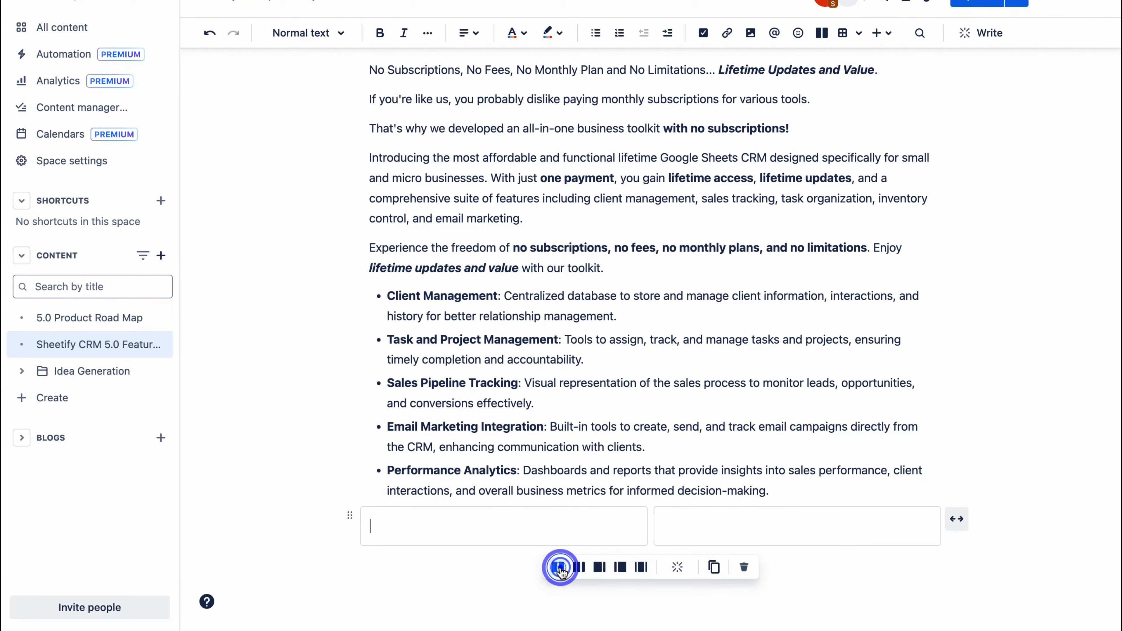
pyautogui.click(957, 526)
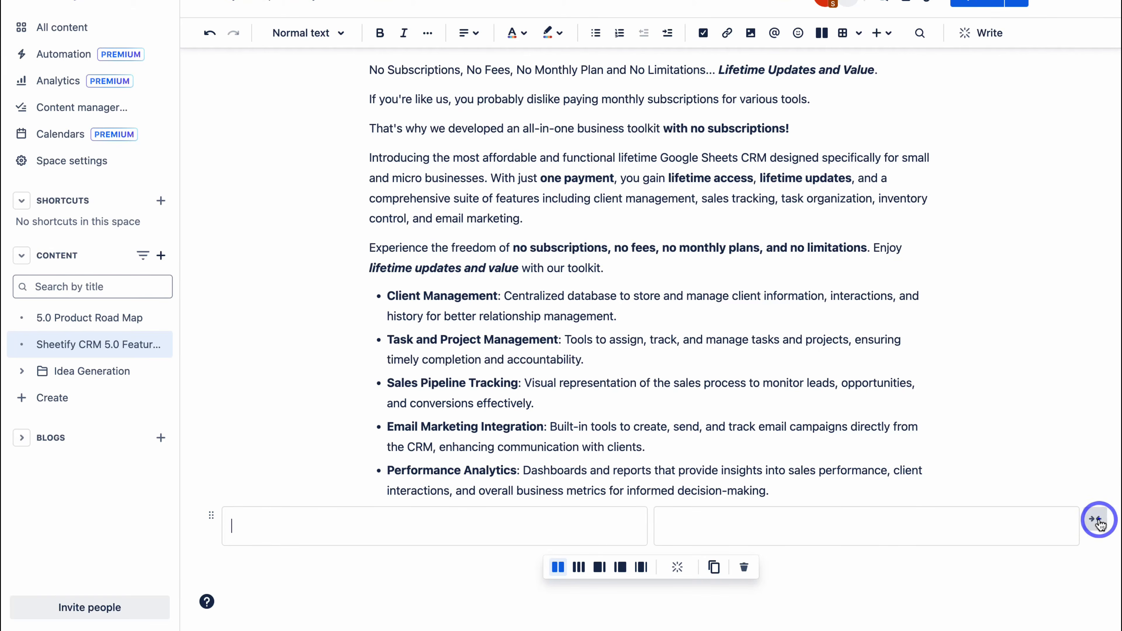
pyautogui.click(1094, 519)
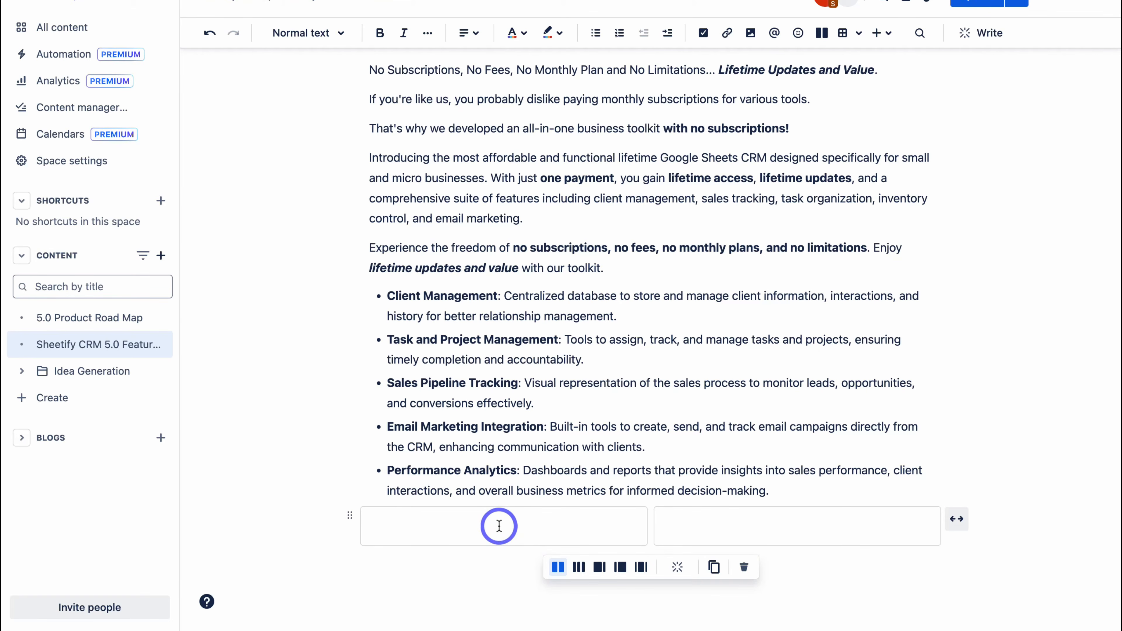
# Add assigned actions in the first column: Partner with HubSpot (Nov 6, 2024), Change pricing (Oct 31, 2024) and Update terms or service (Nov 20, 2024)
pyautogui.write('/')
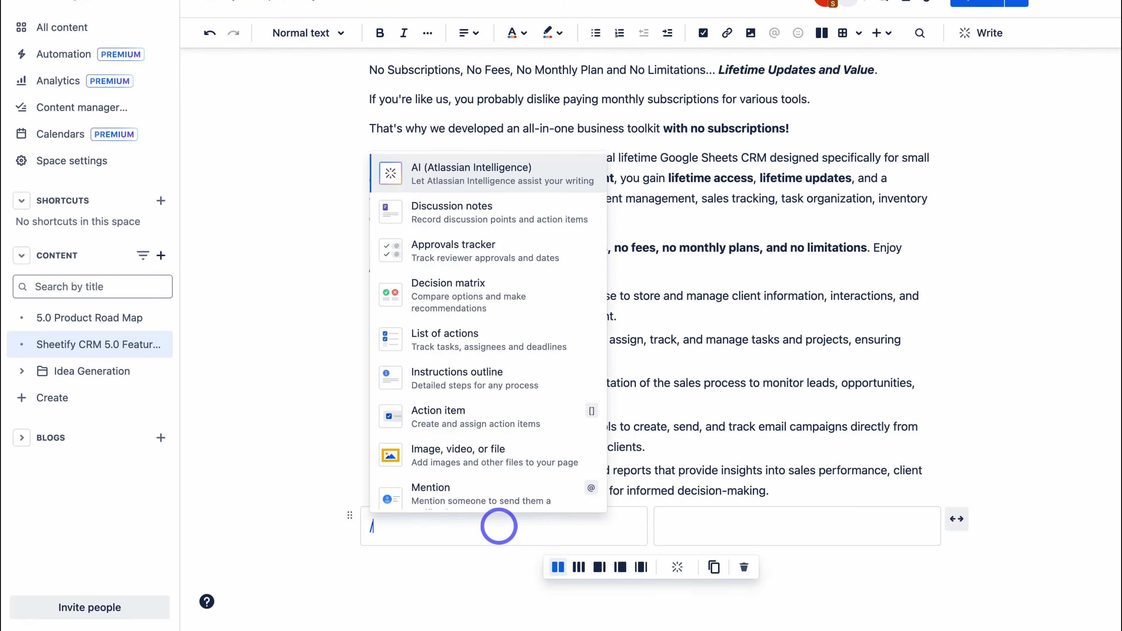
pyautogui.click(492, 335)
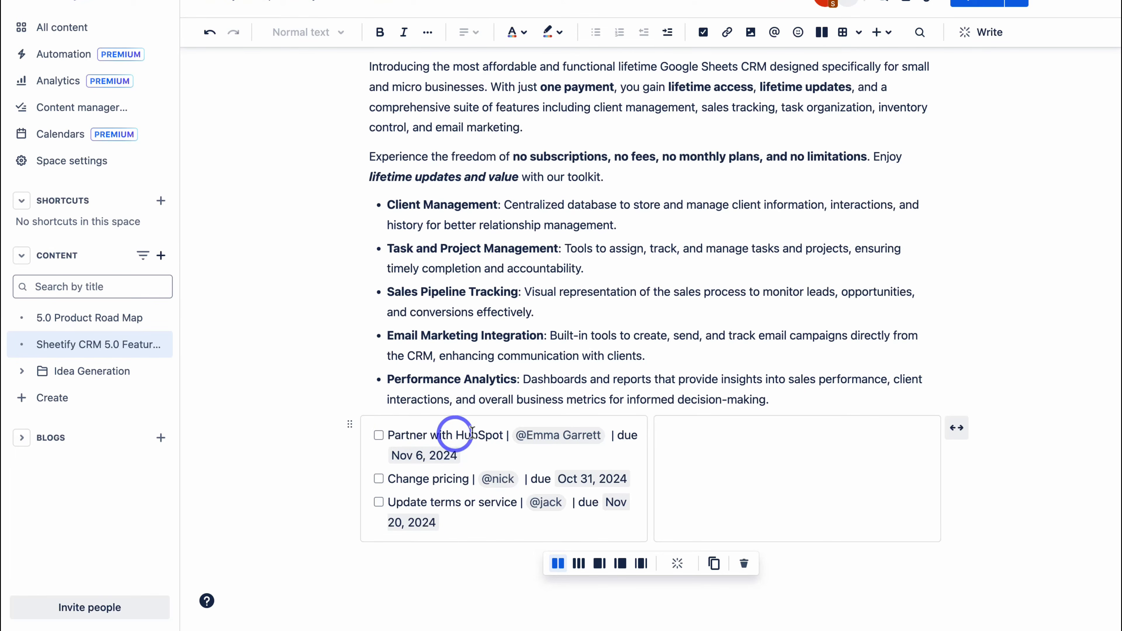
pyautogui.click(547, 437)
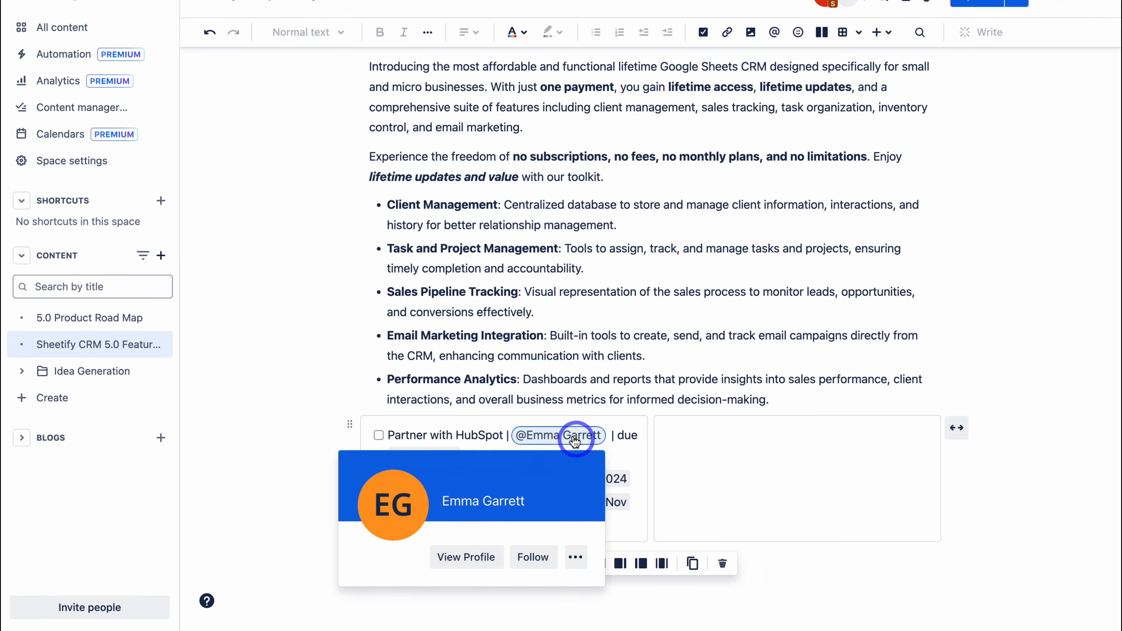
pyautogui.click(618, 463)
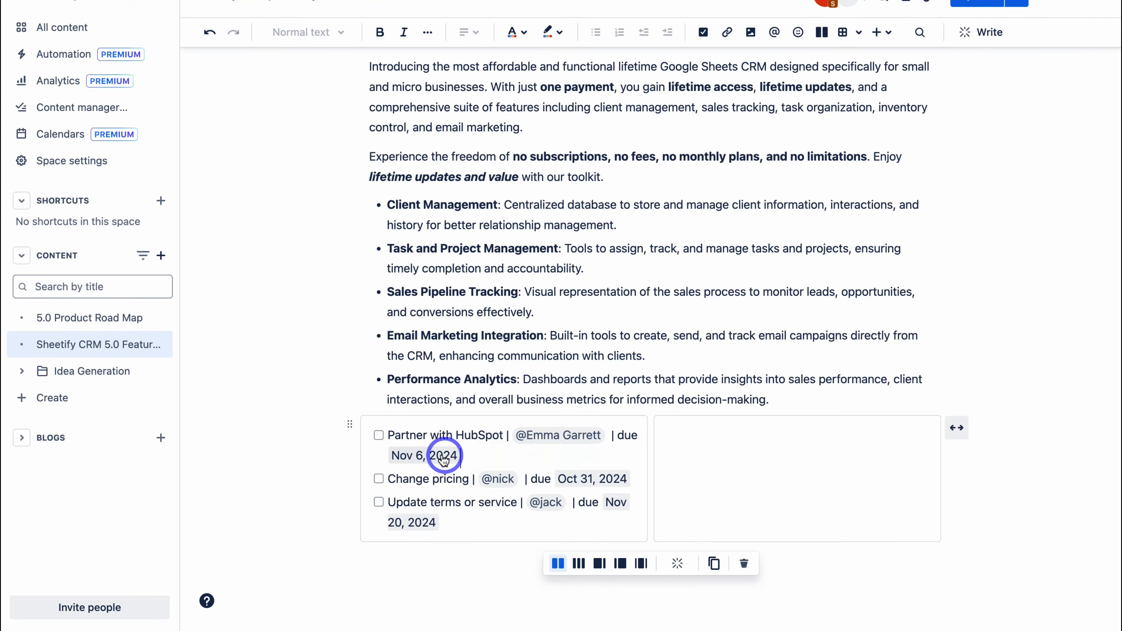
pyautogui.click(480, 459)
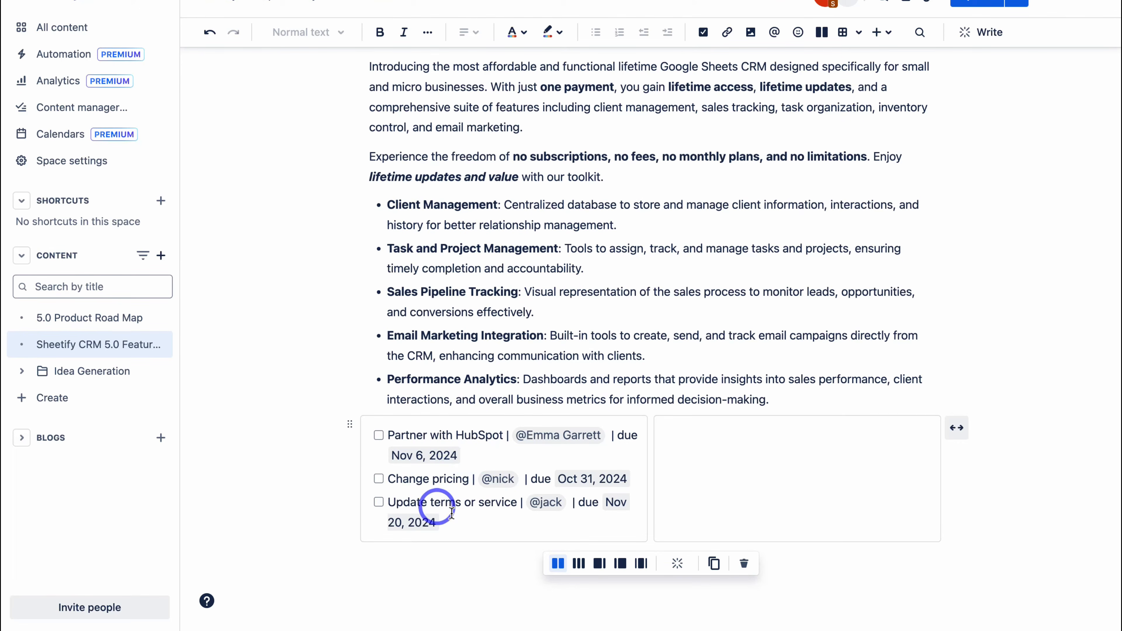
# Add an empty fourth action item and check the teammates available to assign, leaving it unassigned
pyautogui.press('Return')
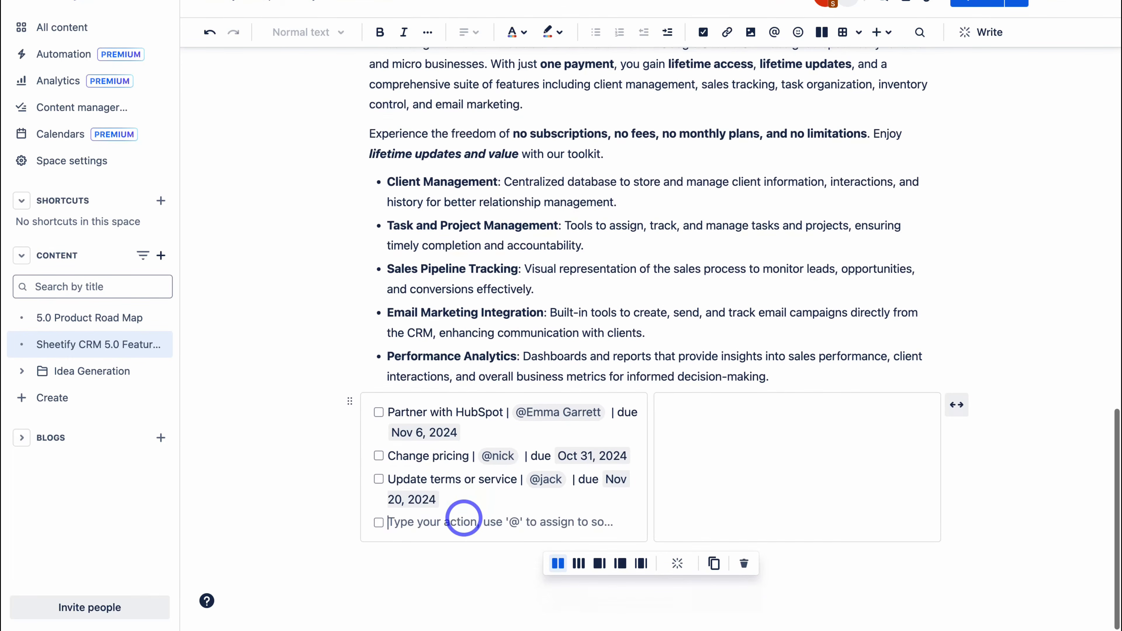
pyautogui.click(513, 525)
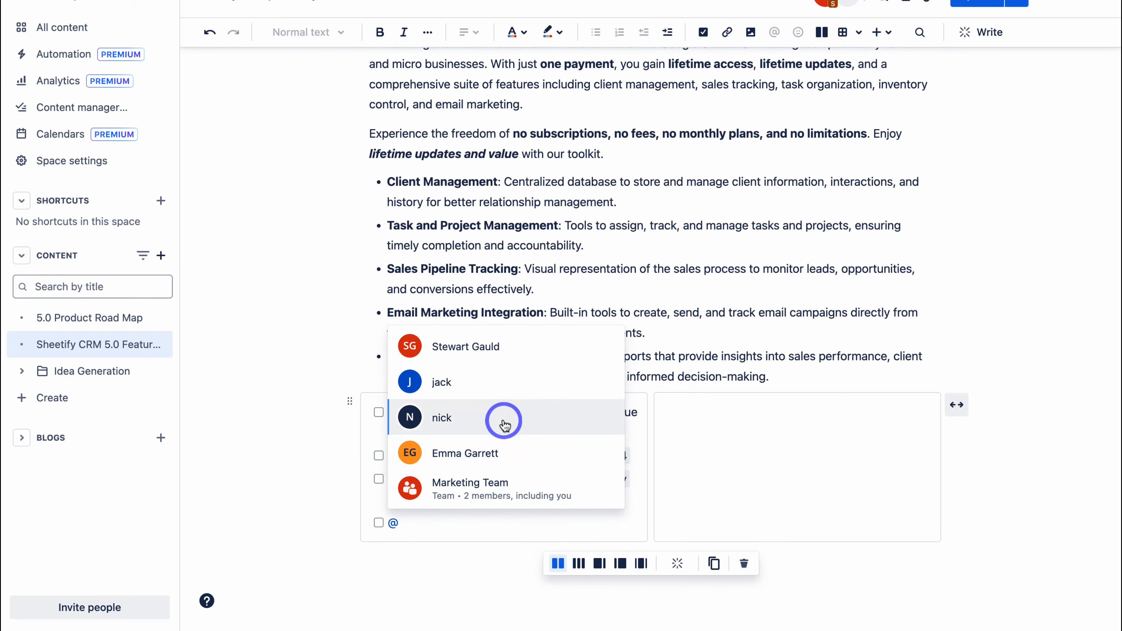
pyautogui.click(495, 526)
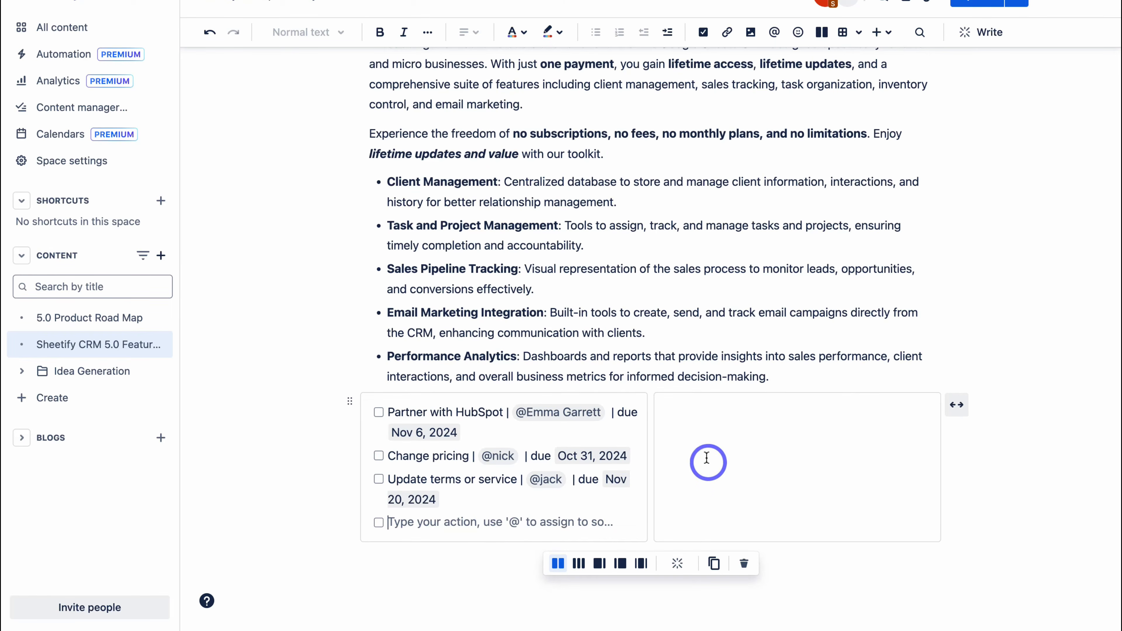
# Upload the Sheetify CRM feature promo image into the second column and shrink it to 232 × 232
pyautogui.click(699, 439)
pyautogui.write('/')
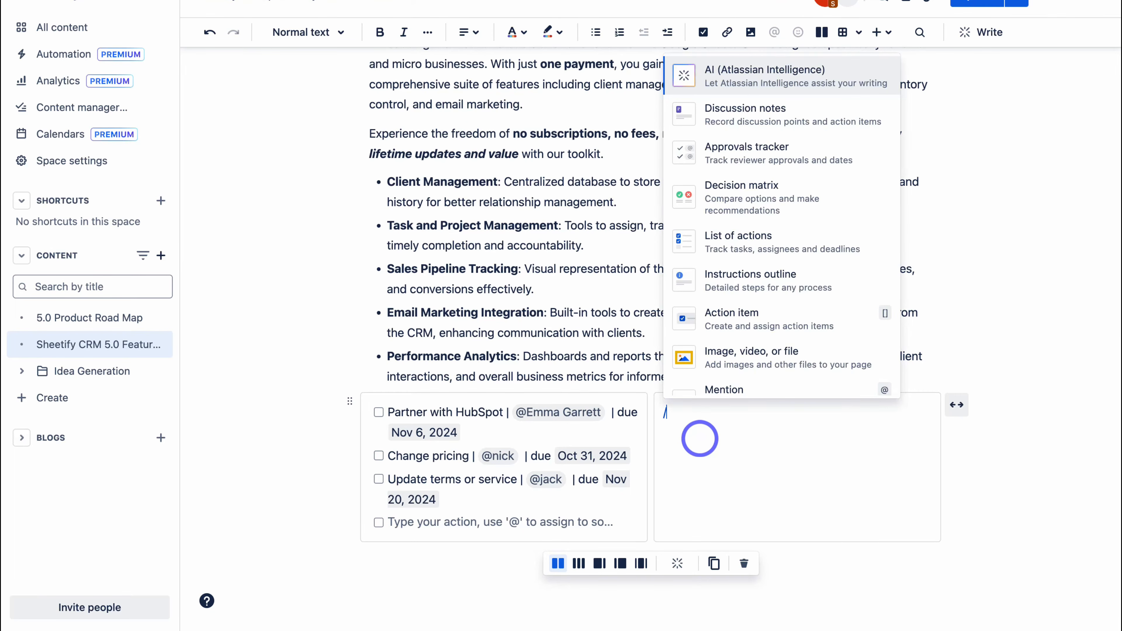
pyautogui.write('i')
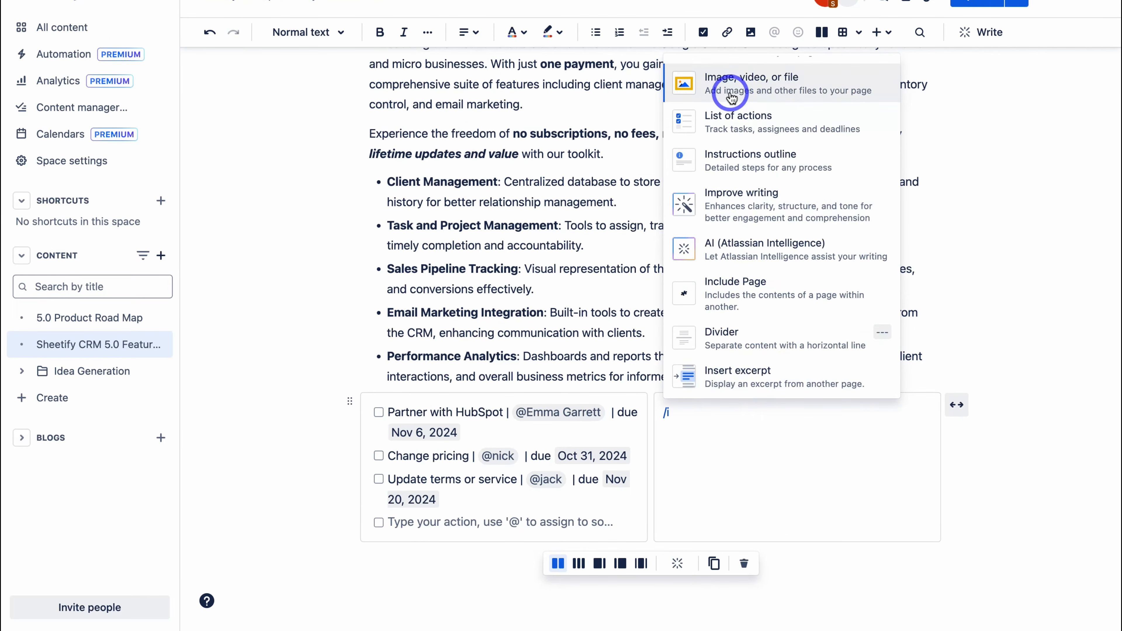
pyautogui.click(754, 90)
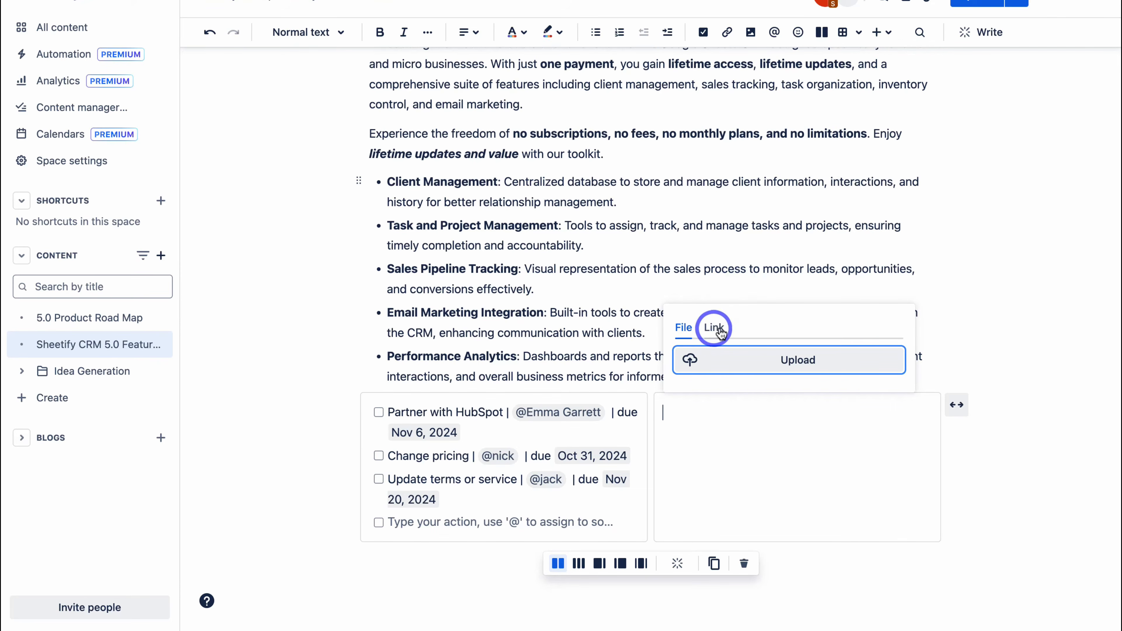
pyautogui.click(786, 360)
pyautogui.click(508, 238)
pyautogui.click(802, 417)
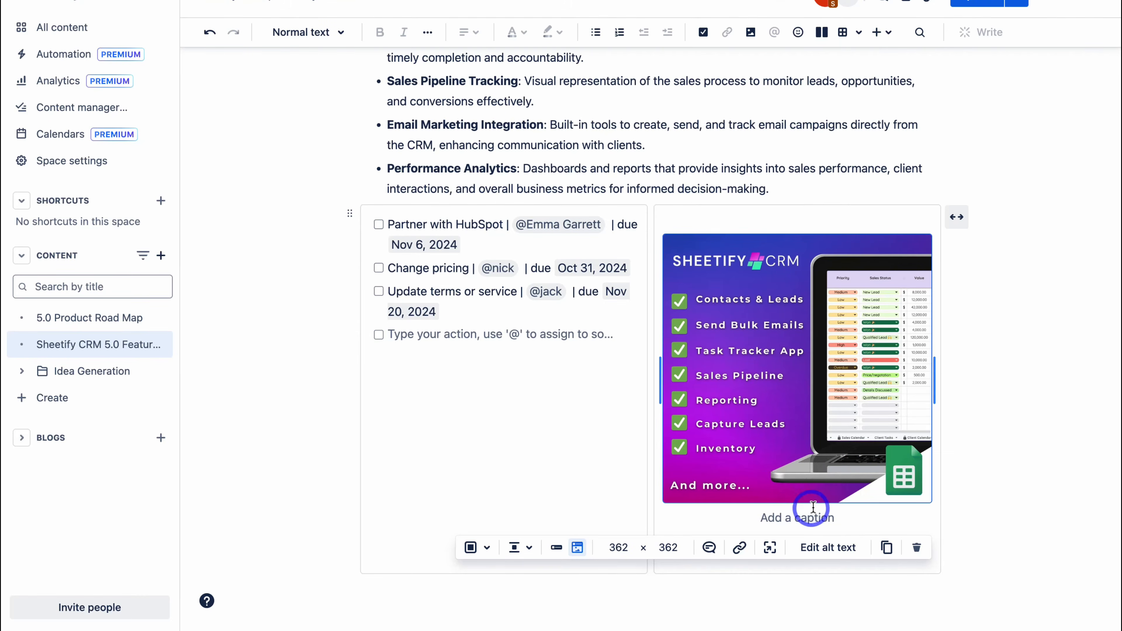
pyautogui.moveTo(934, 391); pyautogui.dragTo(886, 395)
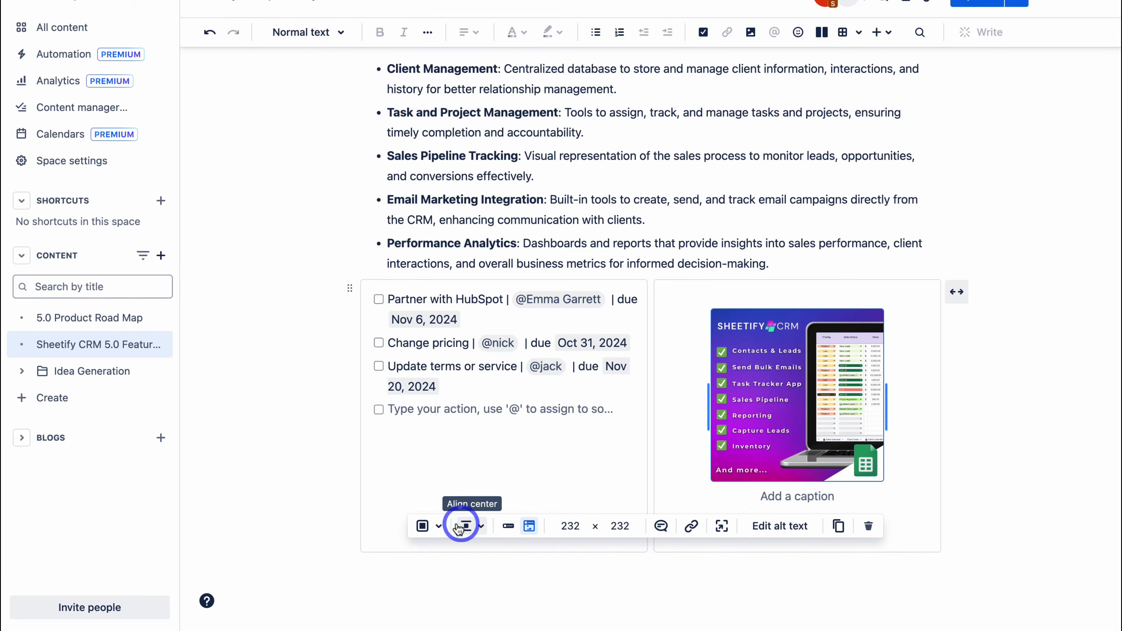
pyautogui.click(437, 527)
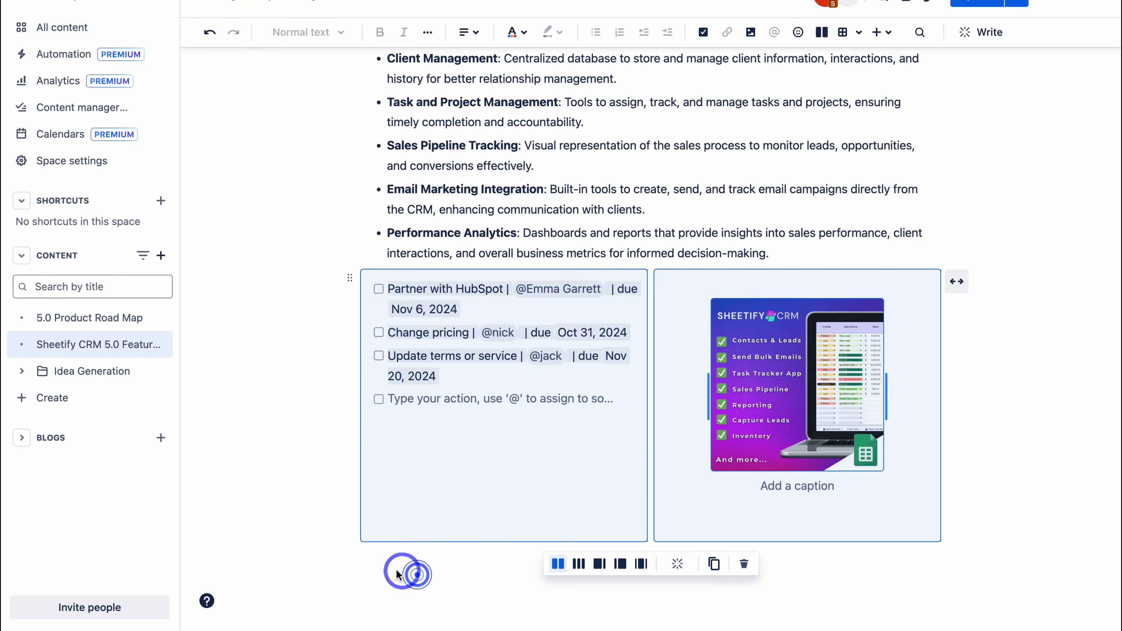
# Paste a copy of the filled two-column section below it and add a three-column layout section underneath
pyautogui.click(391, 559)
pyautogui.hotkey('ctrl', 'v')
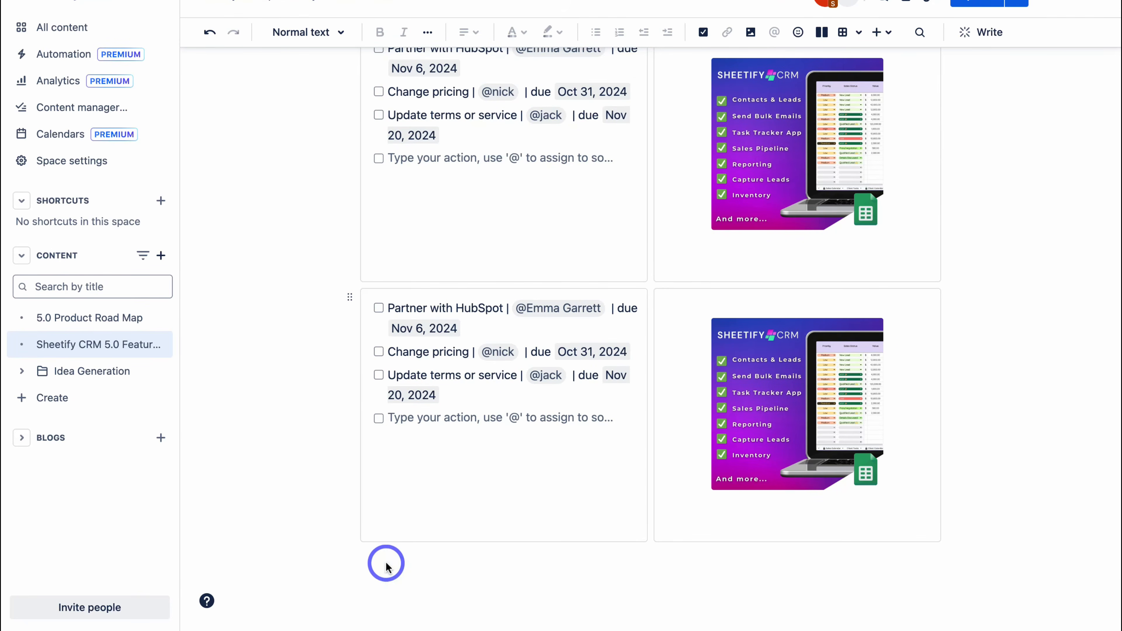
pyautogui.click(386, 559)
pyautogui.write('/la')
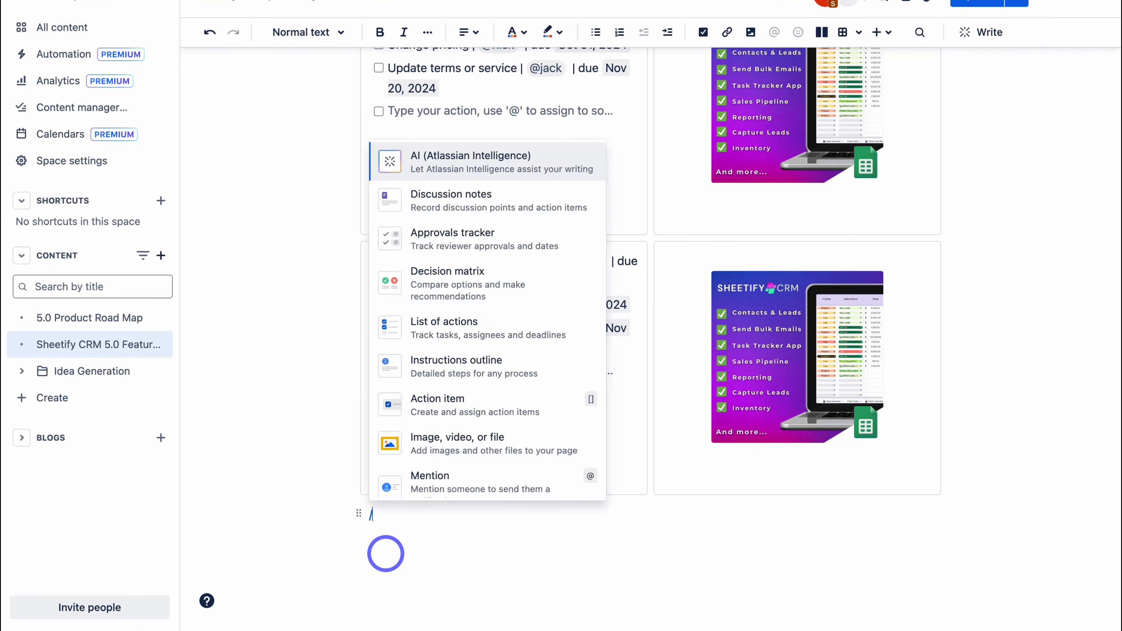
pyautogui.click(482, 200)
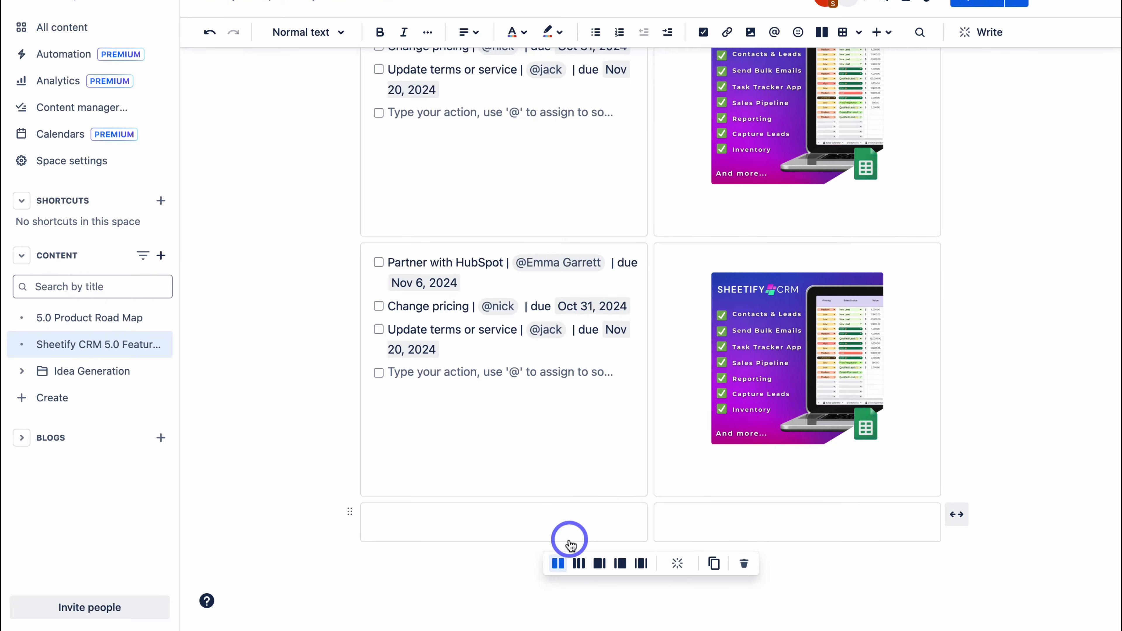
pyautogui.click(578, 563)
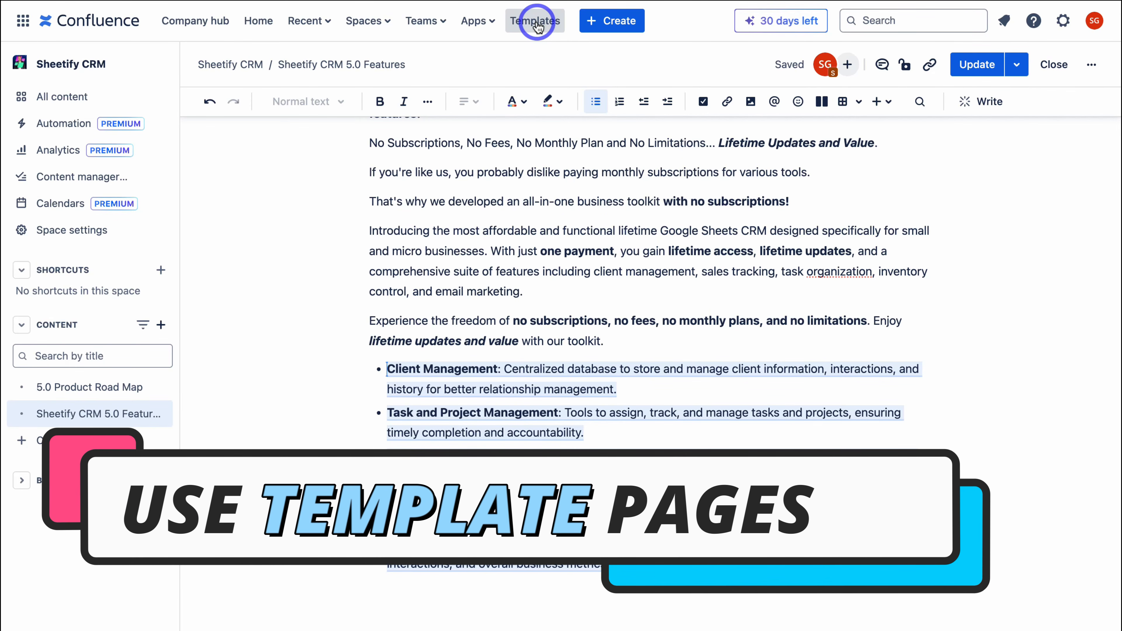
# Create a page from the Competitive analysis template and title it "Sheetify CRM - Competitor Analysis"
pyautogui.scroll(15, 637, 252)
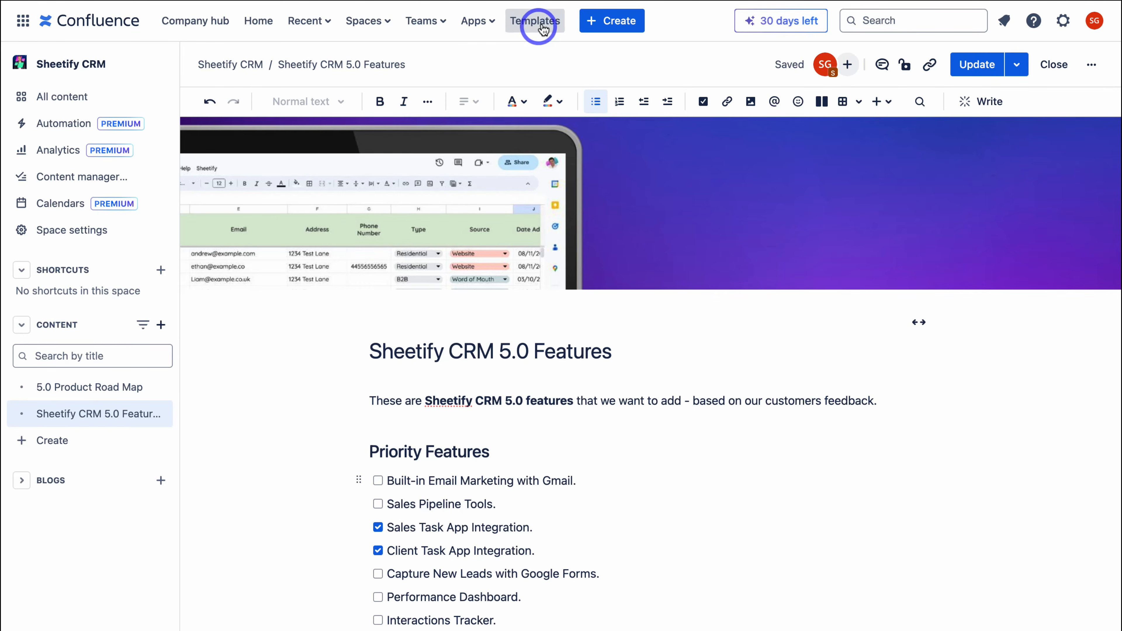
pyautogui.click(536, 22)
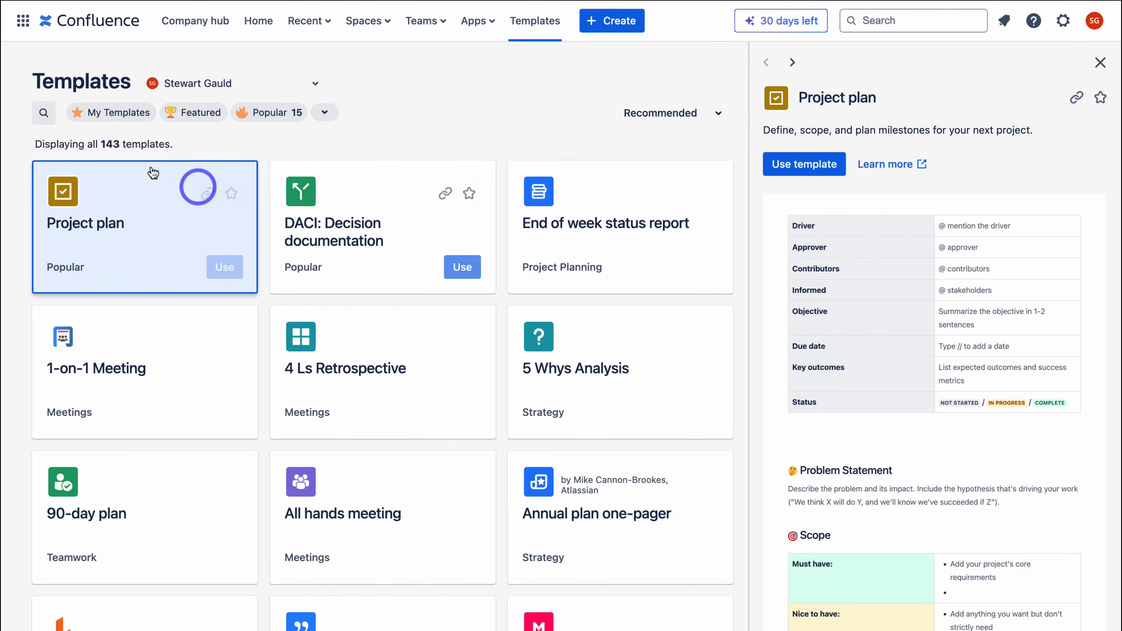
pyautogui.scroll(-10, 376, 213)
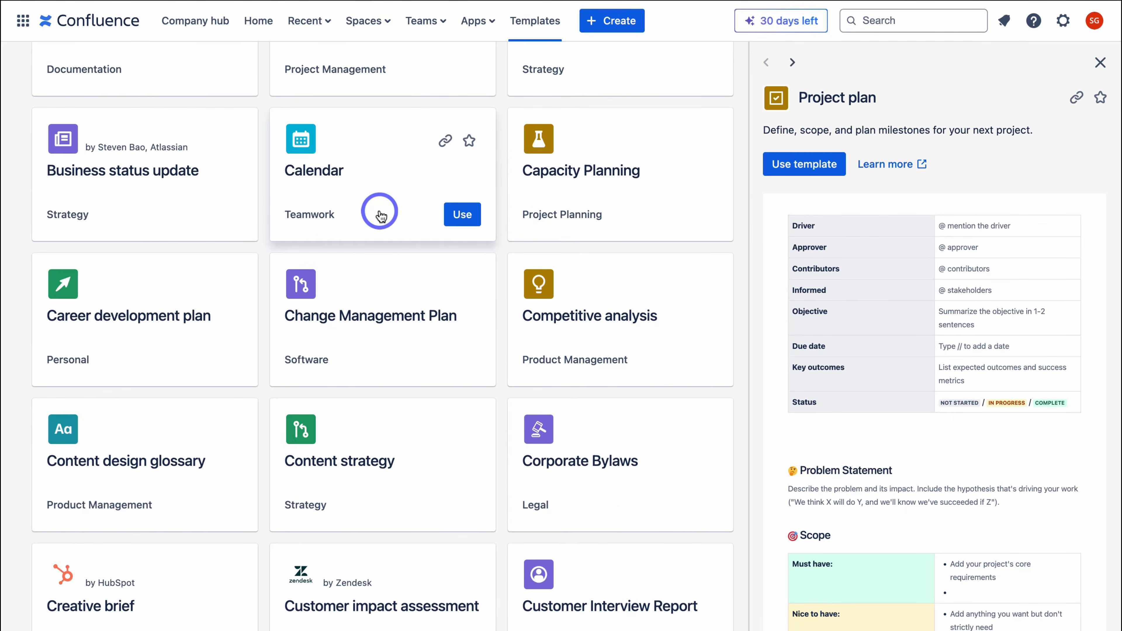
pyautogui.click(634, 324)
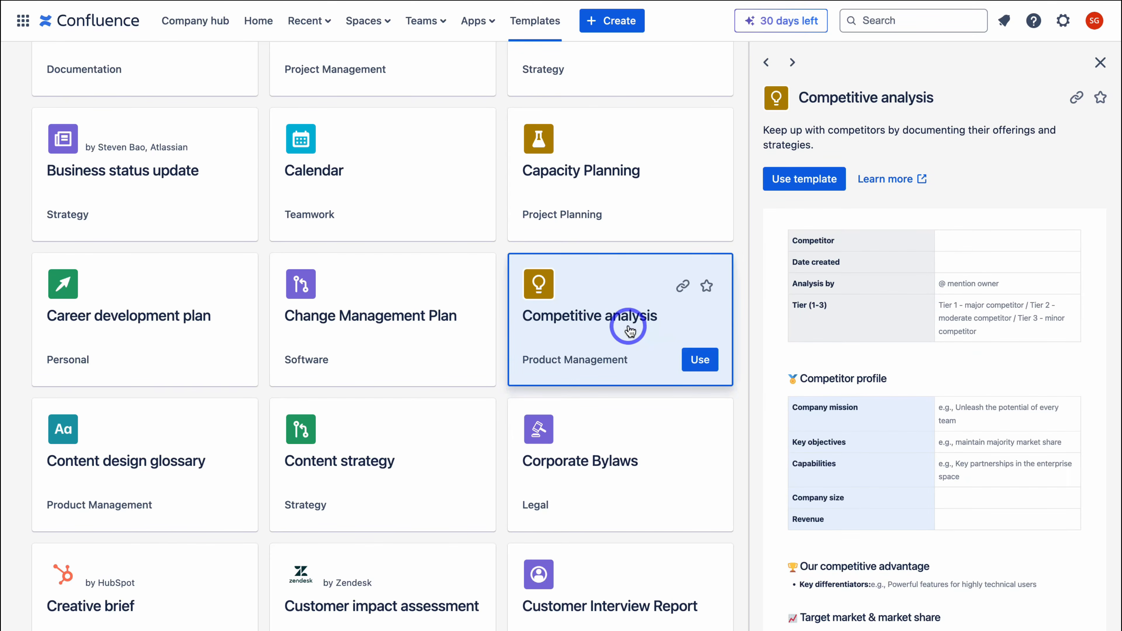
pyautogui.scroll(-5, 869, 327)
pyautogui.scroll(-15, 869, 332)
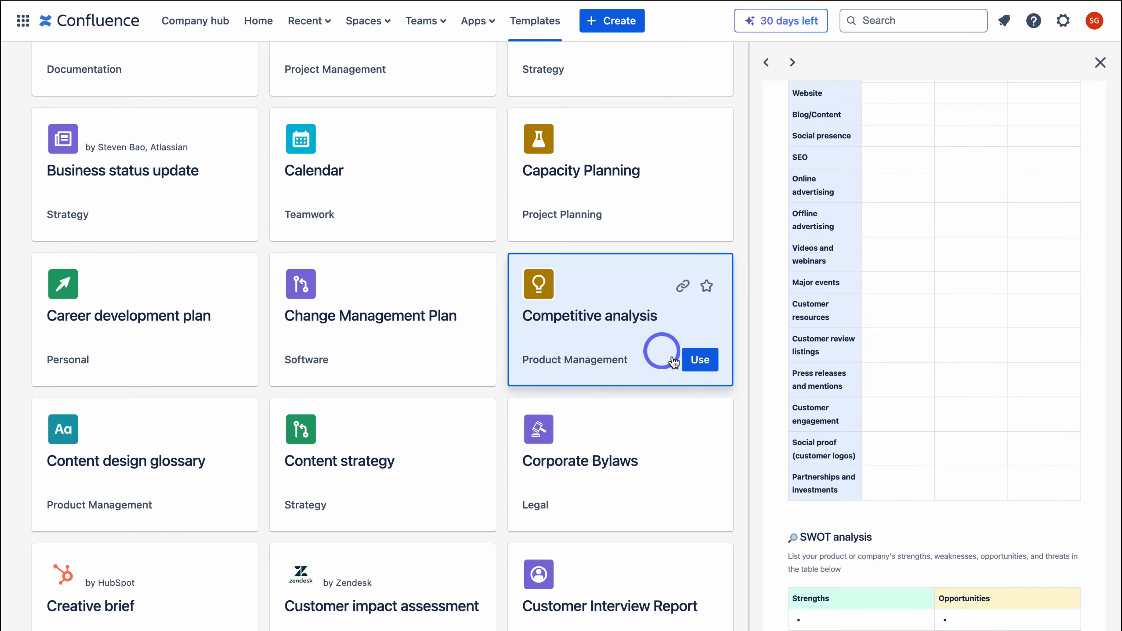
pyautogui.click(698, 357)
pyautogui.click(387, 212)
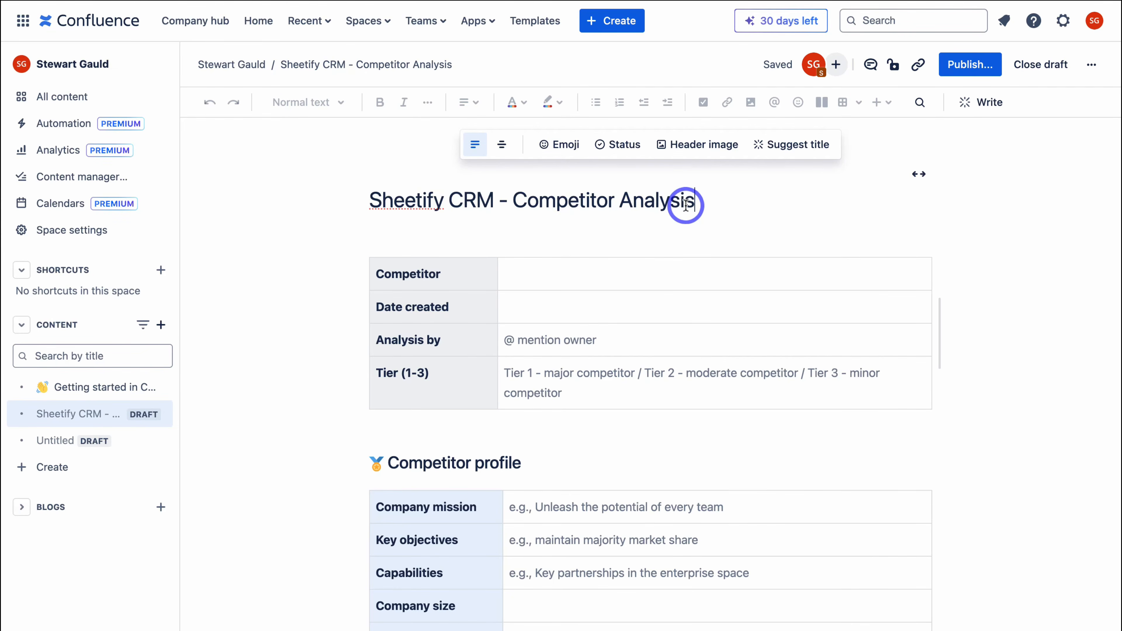
# Move the Competitor Analysis draft into the Sheetify CRM space, placing it after the Sheetify CRM page and its child pages
pyautogui.click(1090, 64)
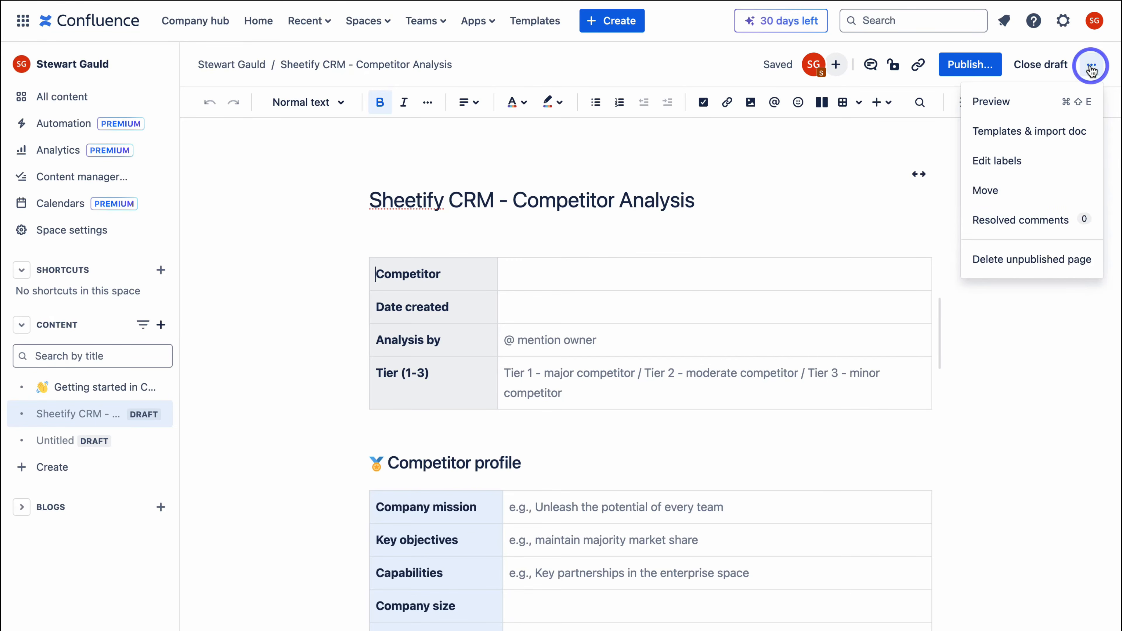
pyautogui.click(1014, 189)
pyautogui.click(802, 208)
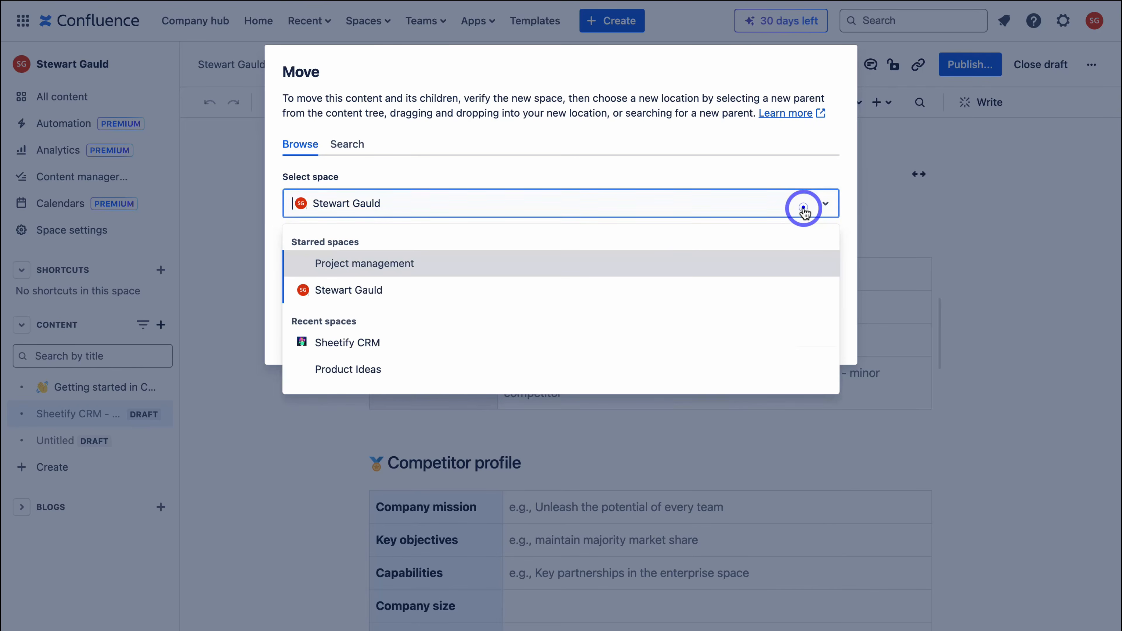
pyautogui.click(546, 342)
pyautogui.click(301, 259)
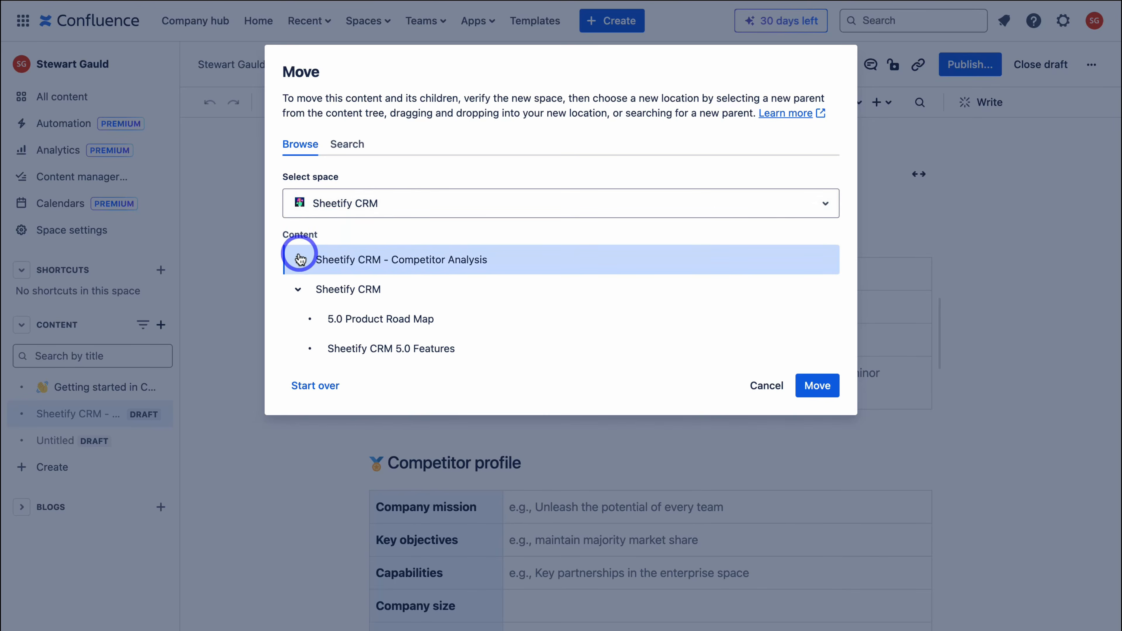
pyautogui.moveTo(300, 259); pyautogui.dragTo(360, 360)
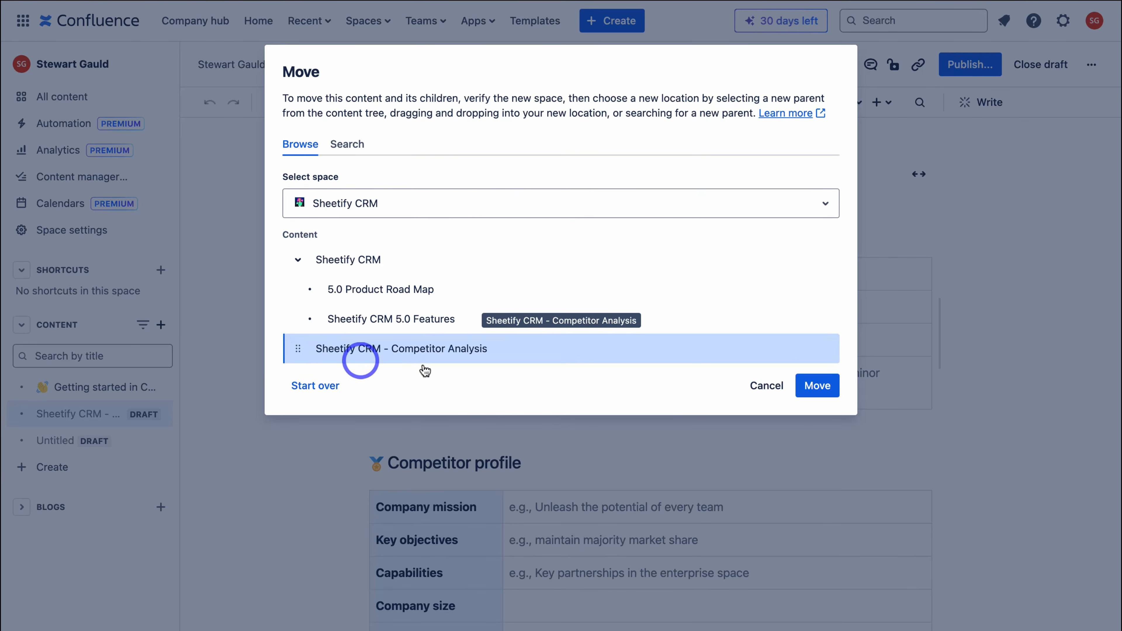
pyautogui.click(816, 385)
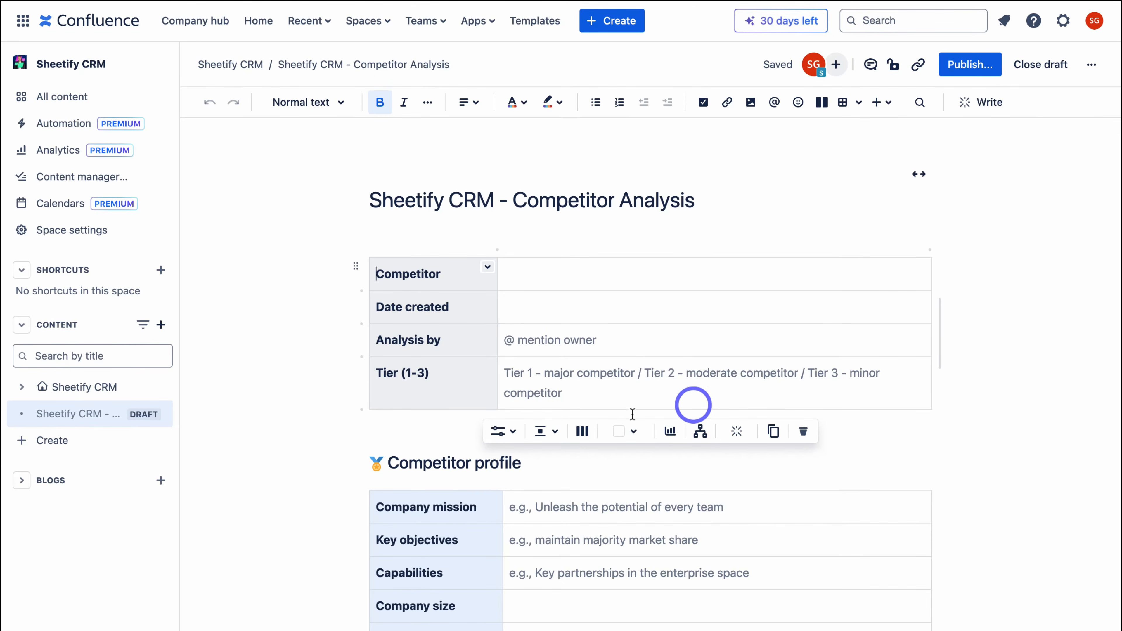
# Create a folder named "Idea Generation" in the Sheetify CRM space's content tree
pyautogui.click(70, 446)
pyautogui.click(78, 603)
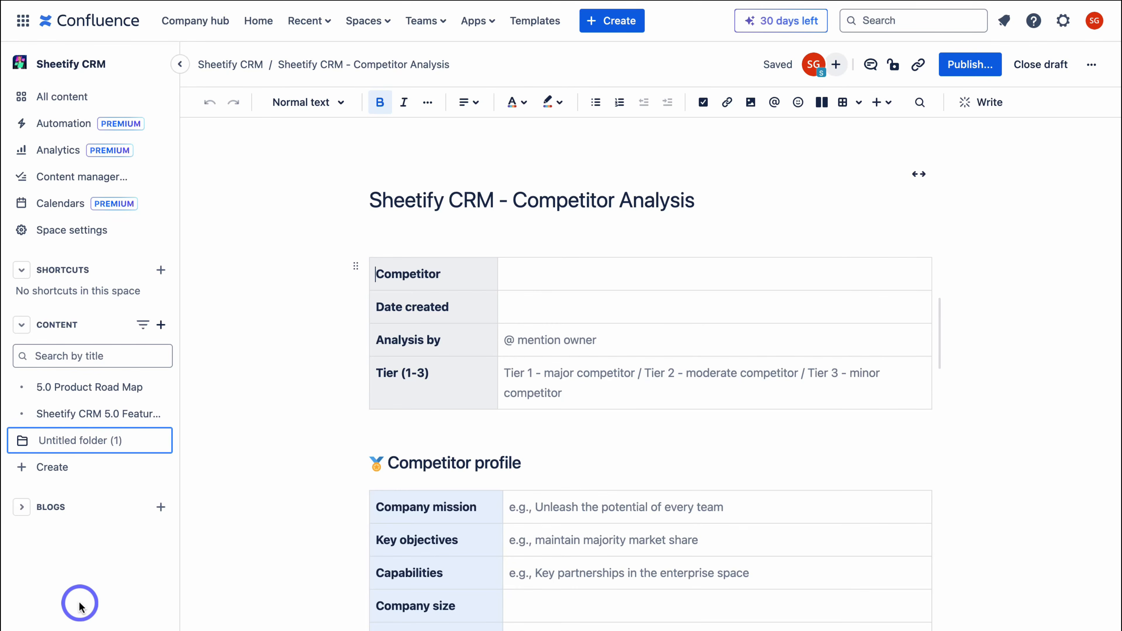
pyautogui.write('Idea Generation')
pyautogui.press('Return')
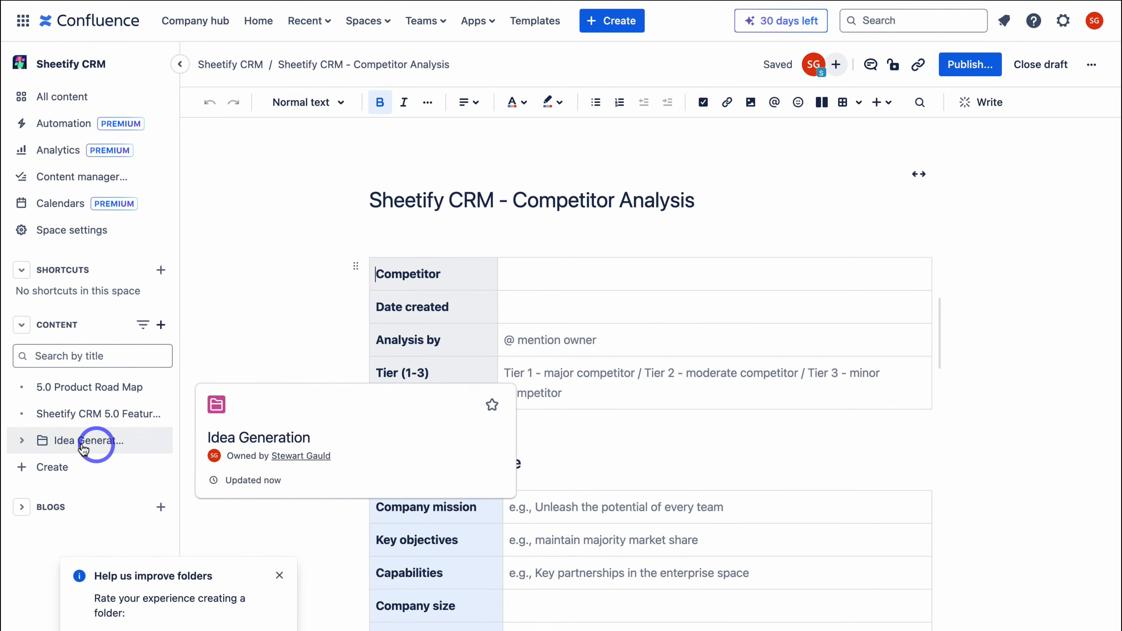
# Create a whiteboard inside the Idea Generation folder using the Brainwriting template from the Brainstorming category
pyautogui.click(22, 441)
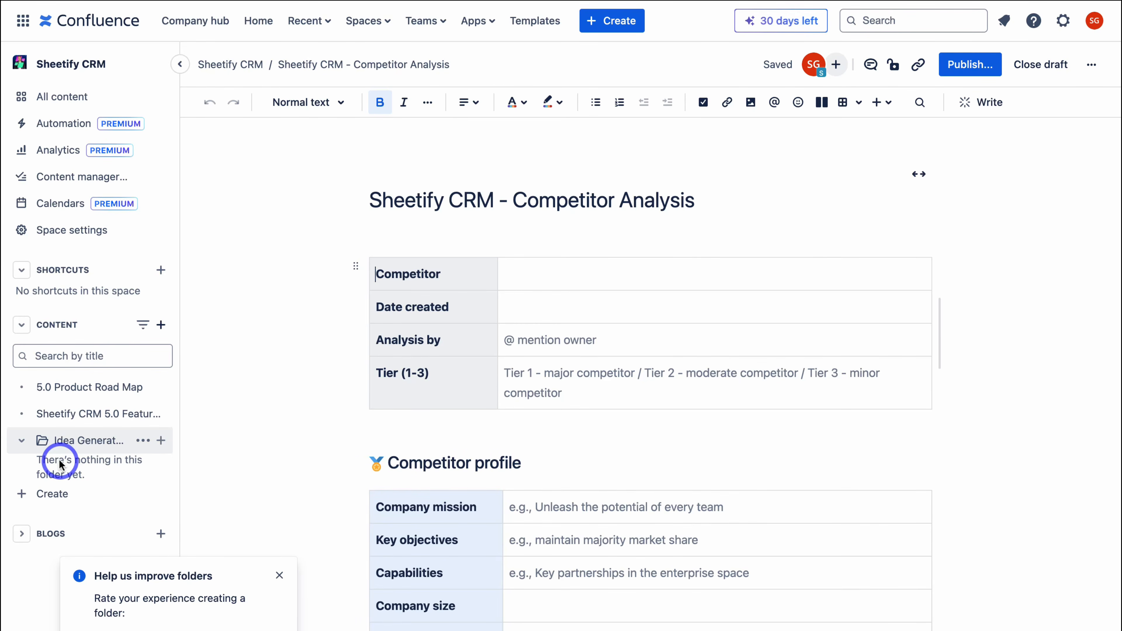
pyautogui.click(160, 441)
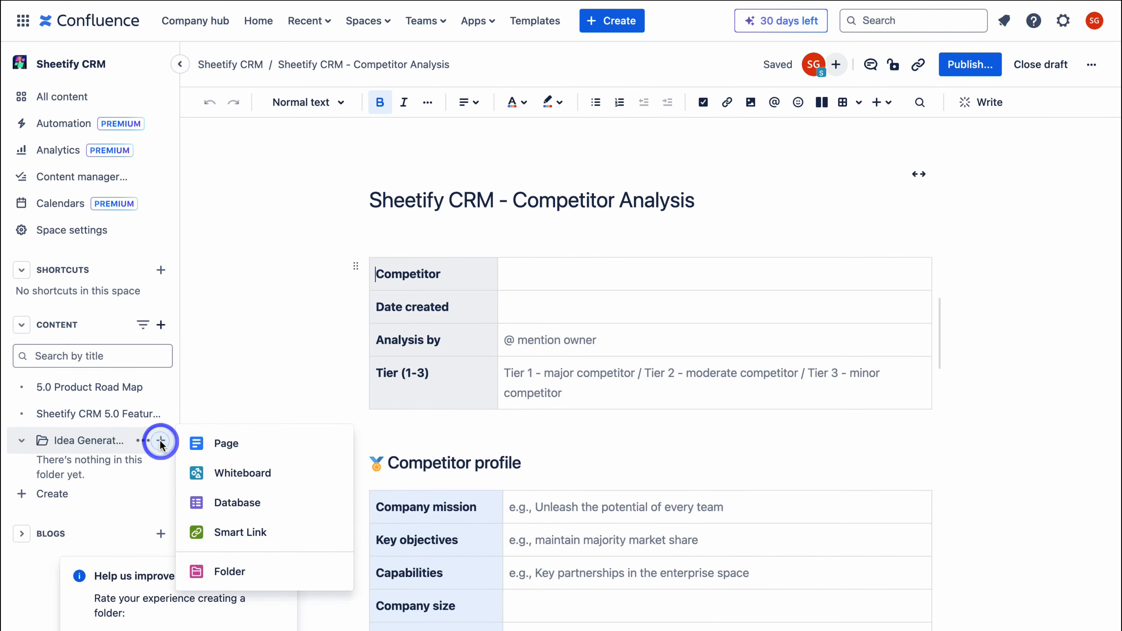
pyautogui.click(327, 473)
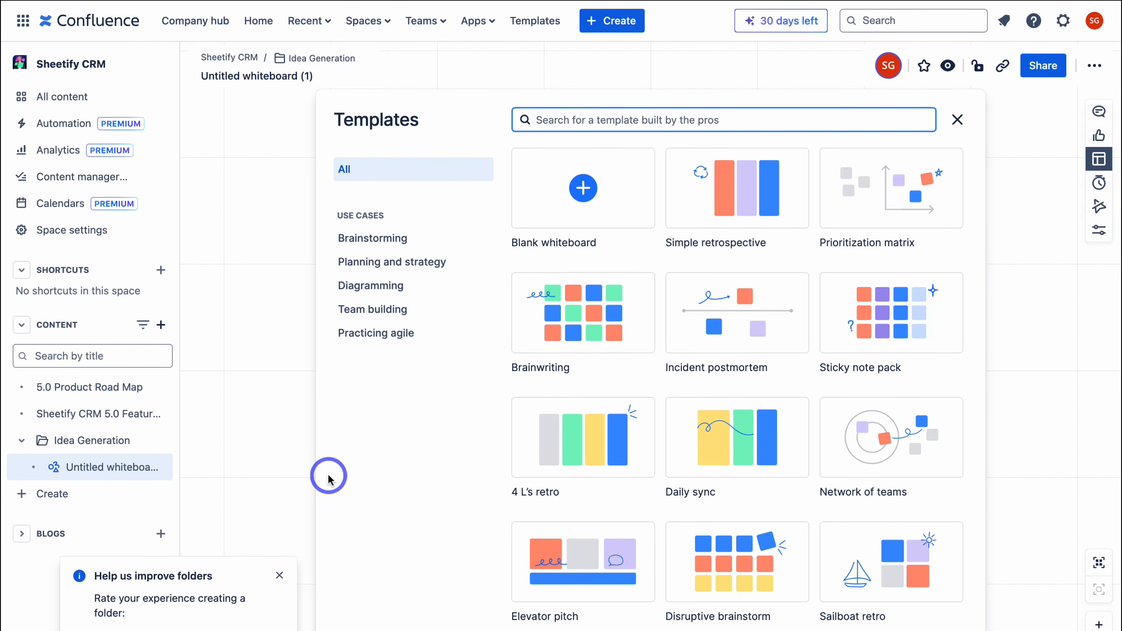
pyautogui.click(417, 238)
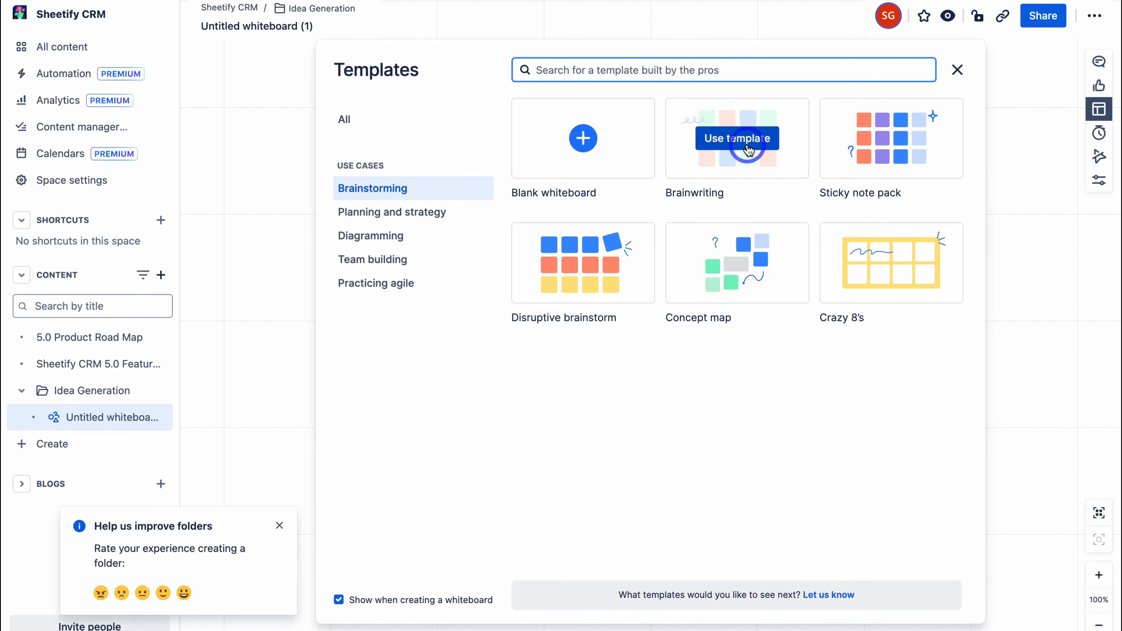
pyautogui.click(734, 138)
# Select the Keyboard shortcuts tip text, and move the first pink sticky note of its row out of the grid into the empty area beside it
pyautogui.doubleClick(289, 153)
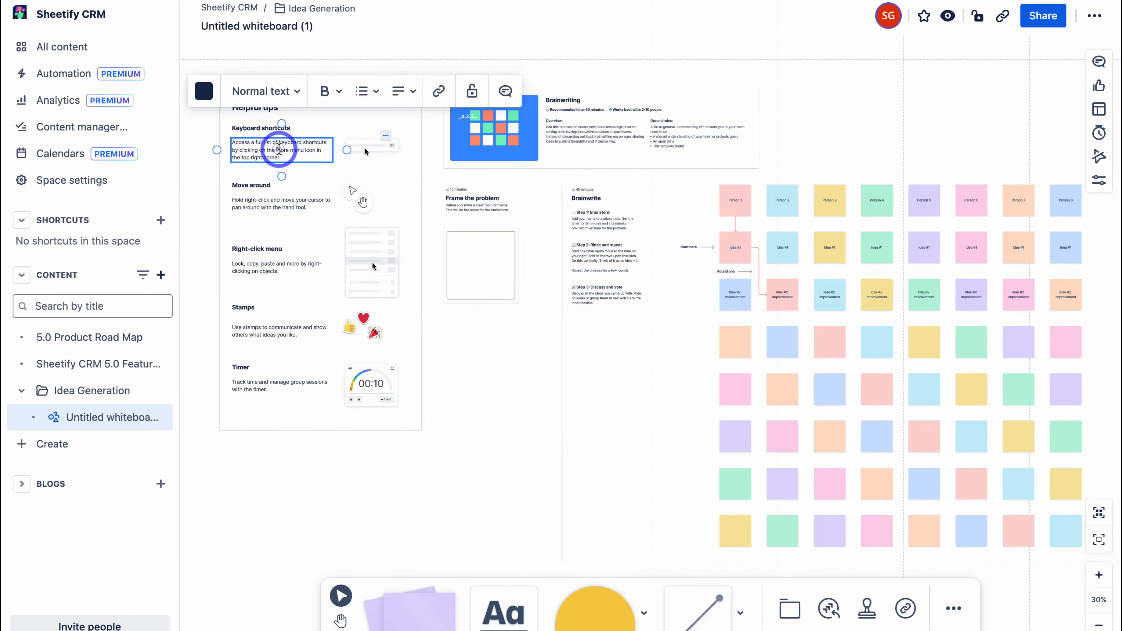
pyautogui.moveTo(301, 156); pyautogui.dragTo(238, 146)
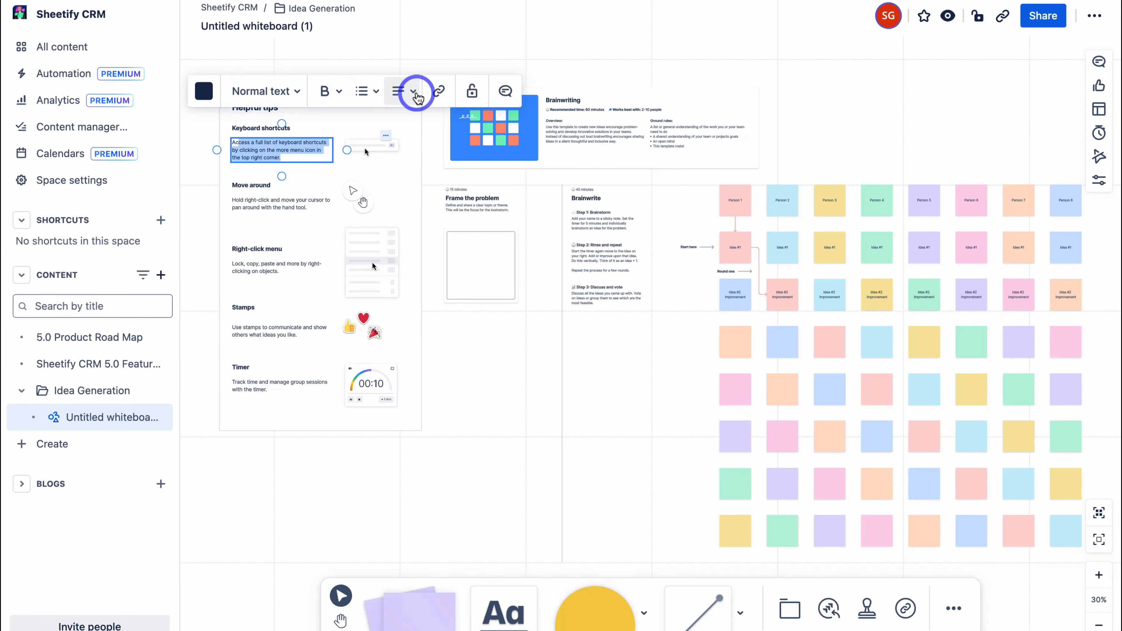
pyautogui.click(368, 246)
pyautogui.moveTo(368, 247)
pyautogui.mouseDown()
pyautogui.moveTo(415, 274)
pyautogui.moveTo(370, 250)
pyautogui.mouseUp()
pyautogui.click(735, 391)
pyautogui.moveTo(731, 390); pyautogui.dragTo(631, 389)
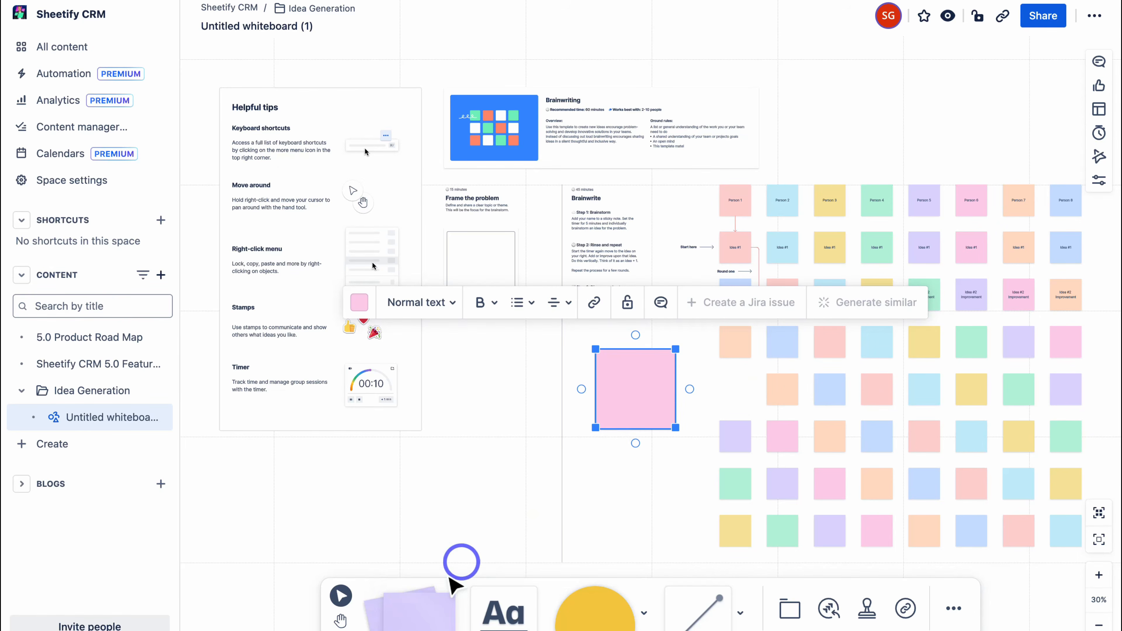
# Place a purple sticky note and a yellow circle, and connect the purple note to the enlarged pink note and a green grid note
pyautogui.moveTo(418, 600); pyautogui.dragTo(631, 393)
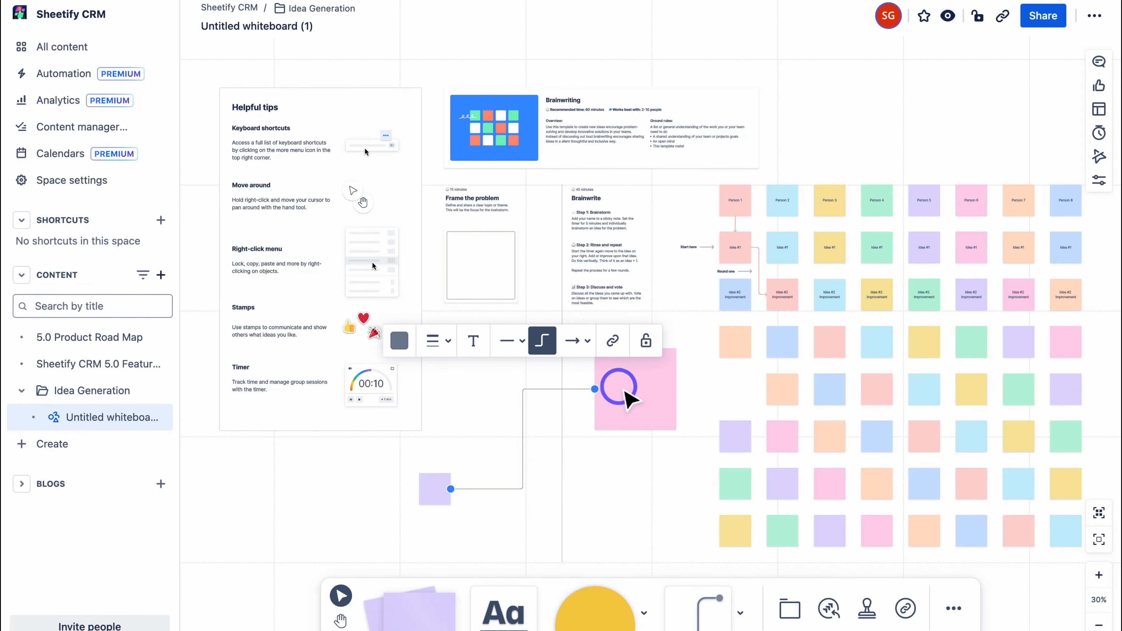
pyautogui.moveTo(503, 610); pyautogui.dragTo(341, 504)
pyautogui.moveTo(607, 616); pyautogui.dragTo(607, 504)
pyautogui.moveTo(687, 626); pyautogui.dragTo(480, 347)
pyautogui.moveTo(466, 366); pyautogui.dragTo(435, 473)
pyautogui.moveTo(495, 325); pyautogui.dragTo(728, 486)
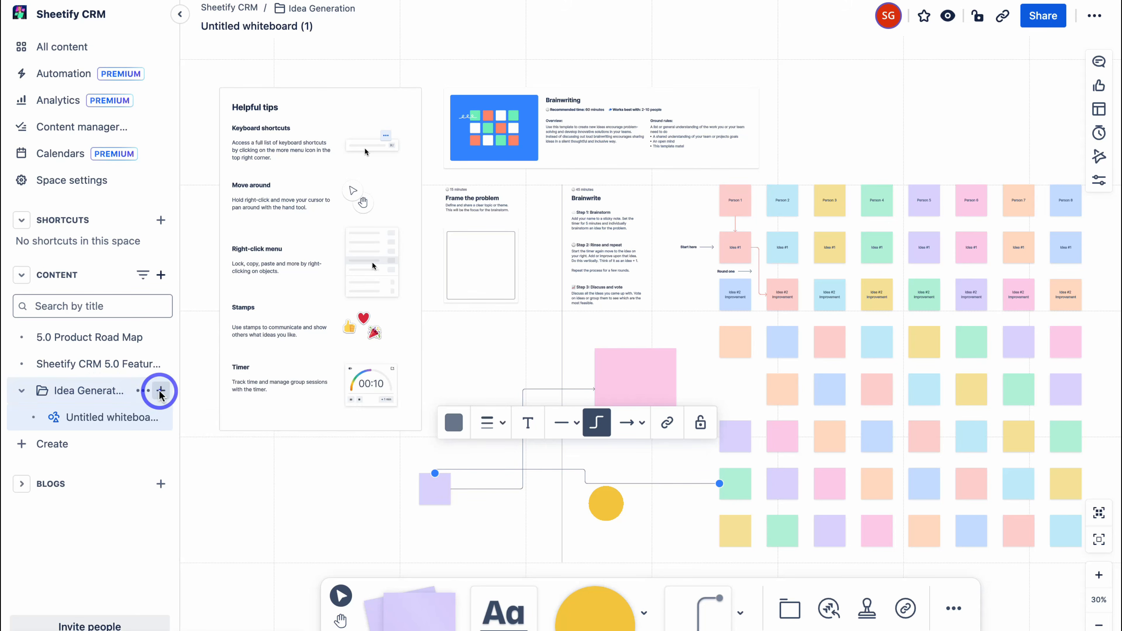
# Create a second, blank whiteboard inside the Idea Generation folder
pyautogui.click(160, 391)
pyautogui.click(295, 423)
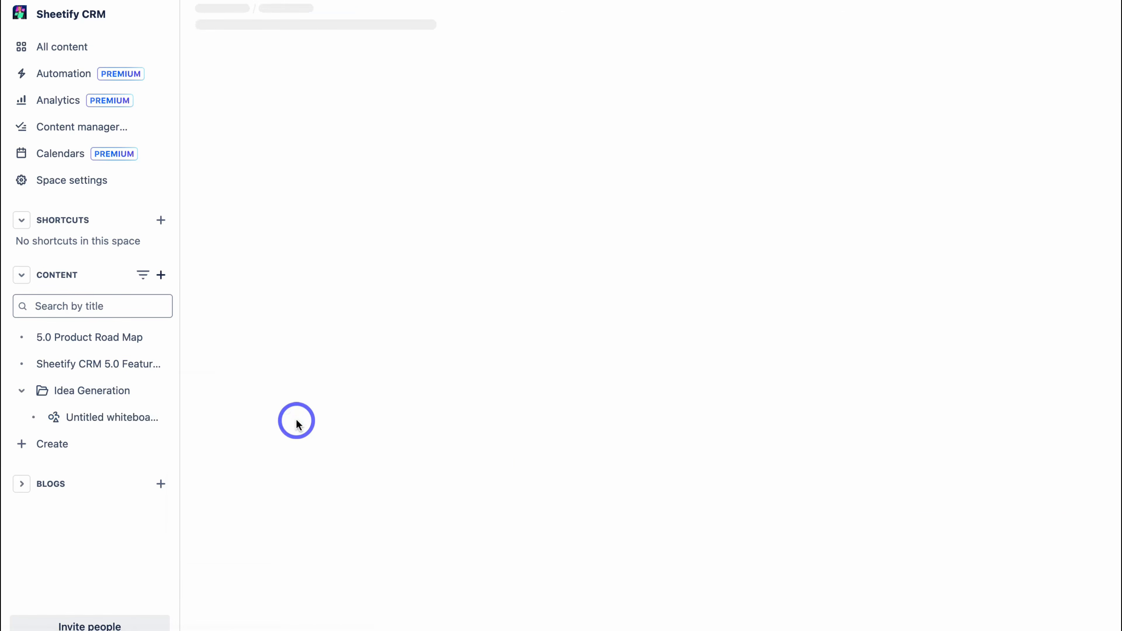
pyautogui.click(545, 158)
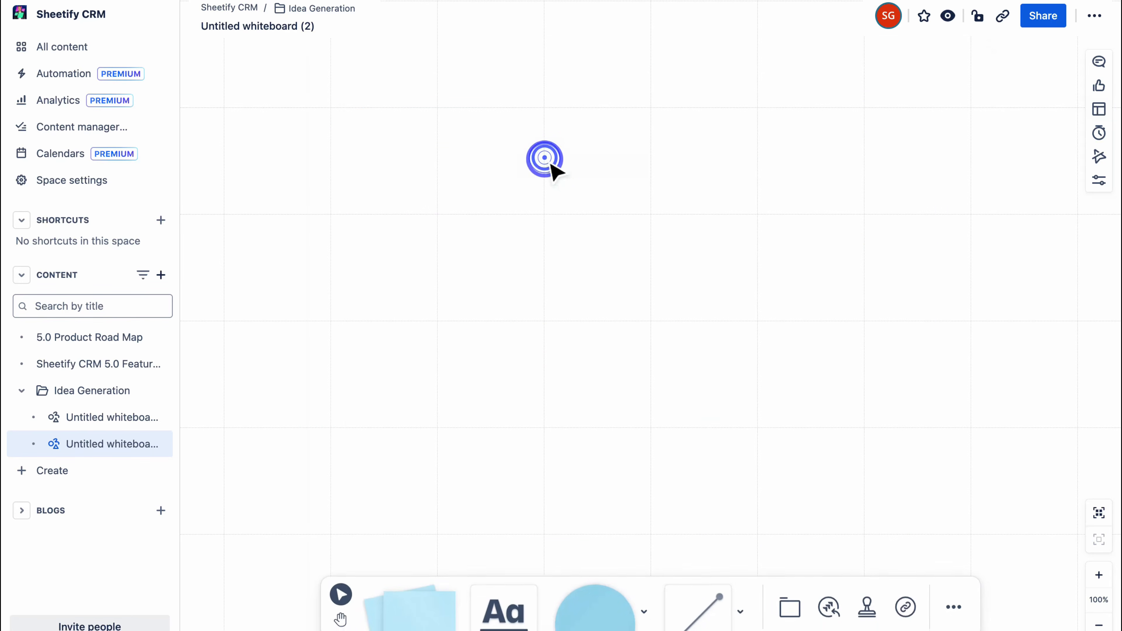
# Add a blue sticky note reading "Cool Product Ideas", move it to the middle of the canvas and enlarge it
pyautogui.moveTo(423, 603); pyautogui.dragTo(331, 155)
pyautogui.write('Cool Product Ideas')
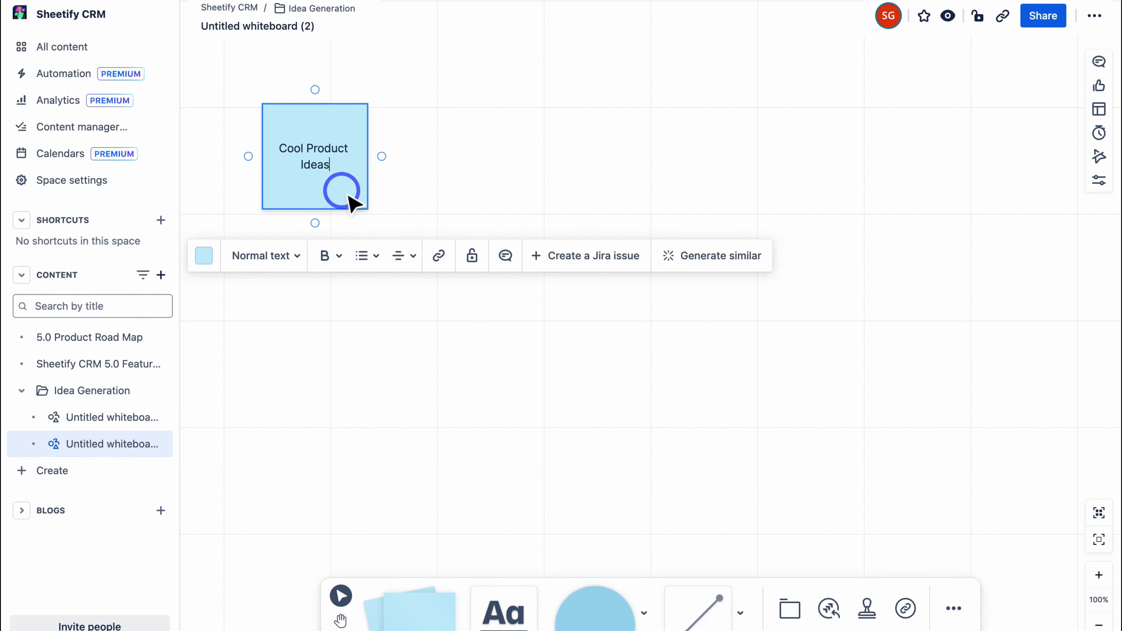
pyautogui.moveTo(342, 191); pyautogui.dragTo(655, 319)
pyautogui.moveTo(681, 231); pyautogui.dragTo(736, 176)
pyautogui.moveTo(710, 252); pyautogui.dragTo(663, 270)
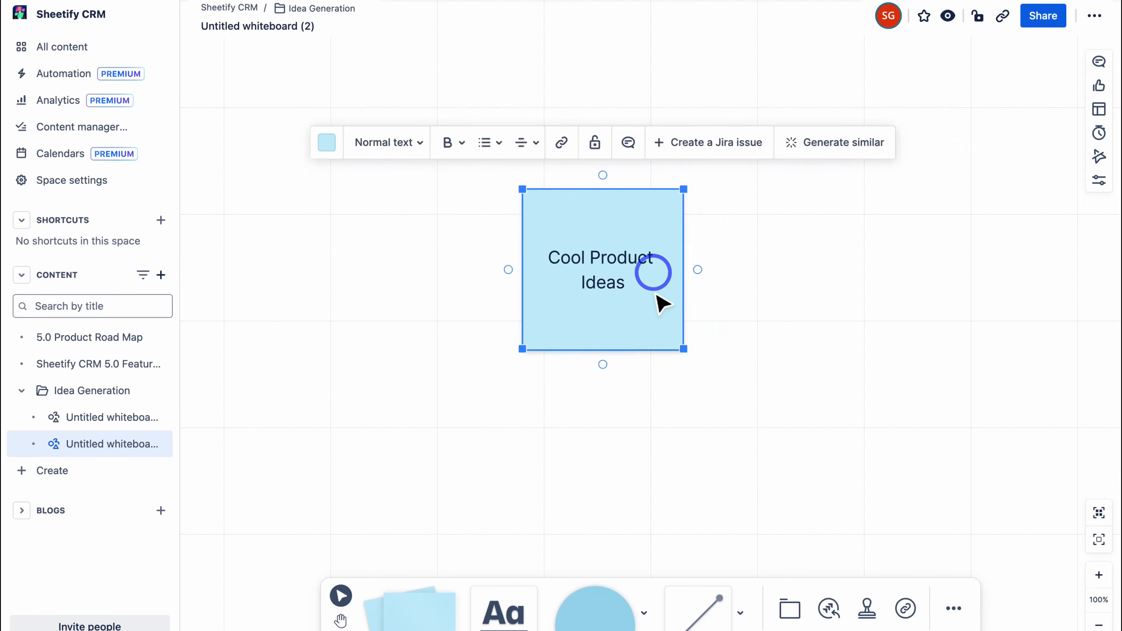
# Add a yellow circle labelled "QR Code Scanner" and connect it with an arrow to the Cool Product Ideas note
pyautogui.moveTo(620, 612); pyautogui.dragTo(339, 454)
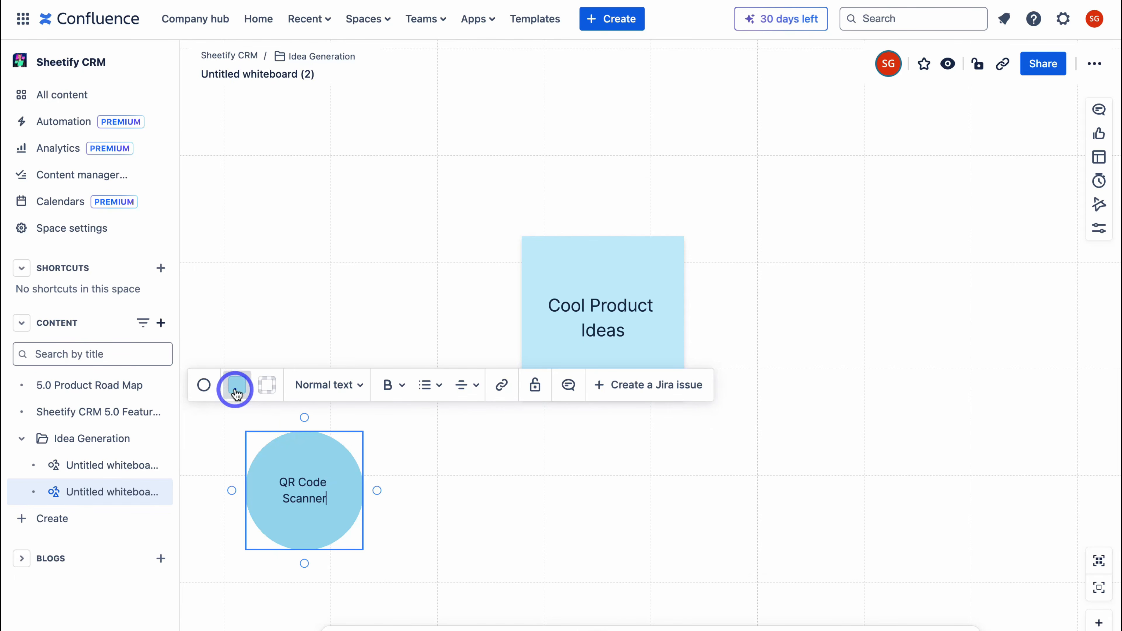
pyautogui.click(236, 385)
pyautogui.click(334, 327)
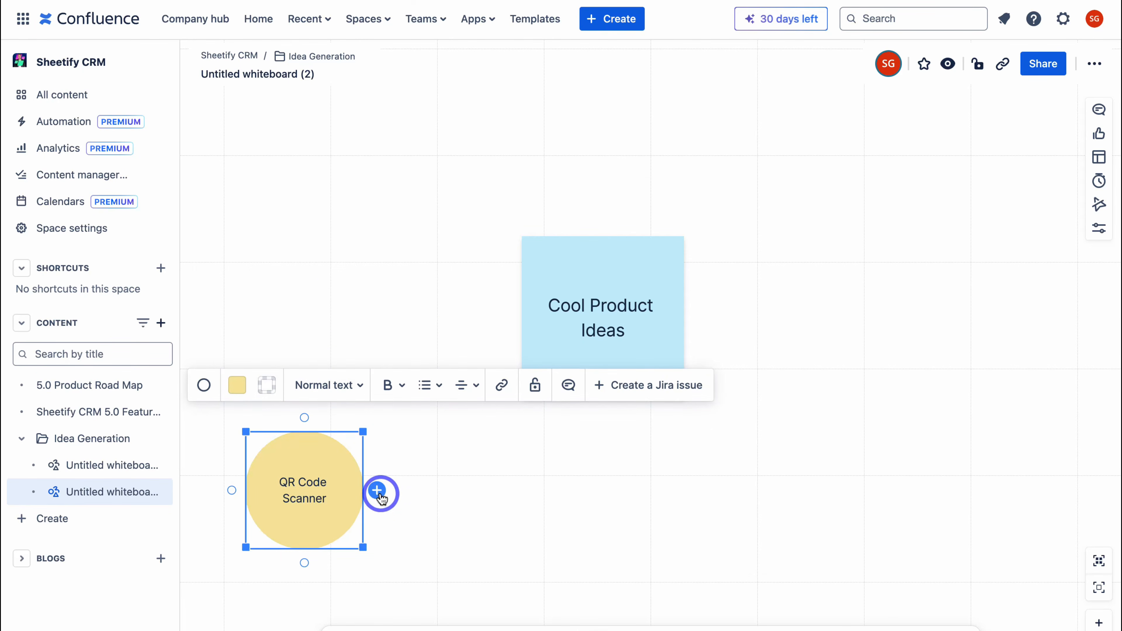
pyautogui.moveTo(379, 492); pyautogui.dragTo(613, 413)
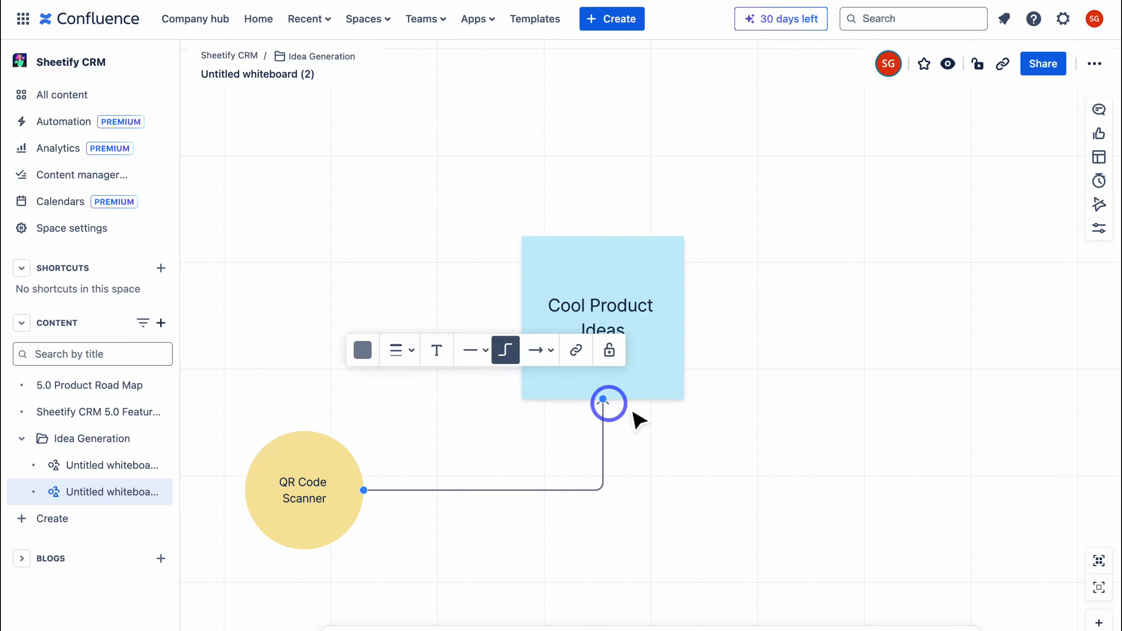
pyautogui.click(614, 458)
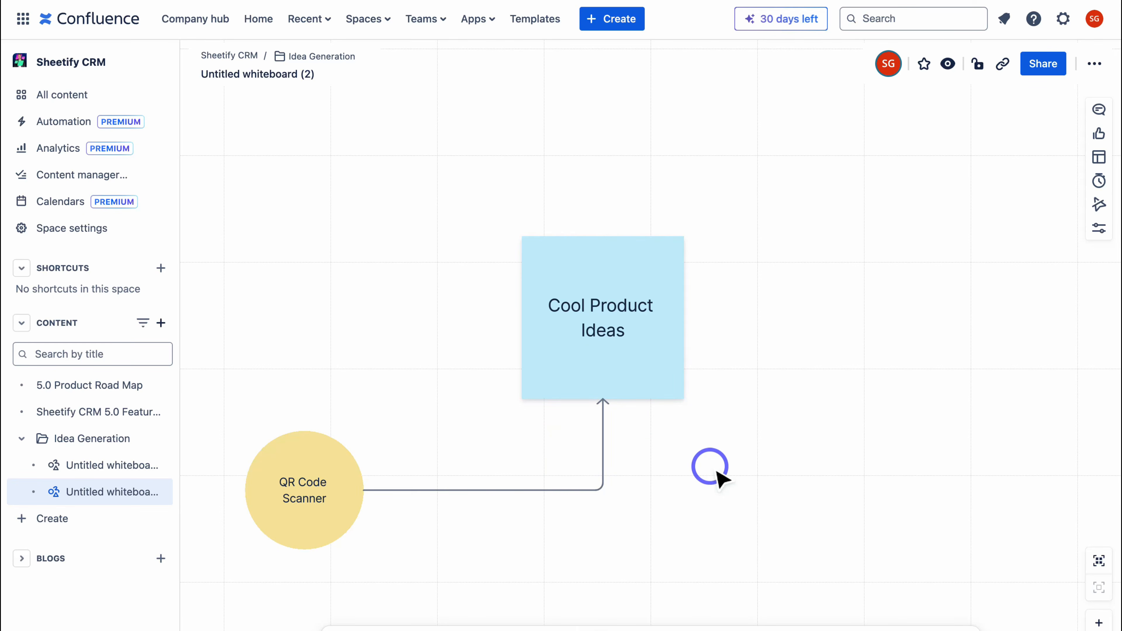
# Create a database under the second whiteboard and add a Number field to it
pyautogui.click(599, 25)
pyautogui.click(705, 116)
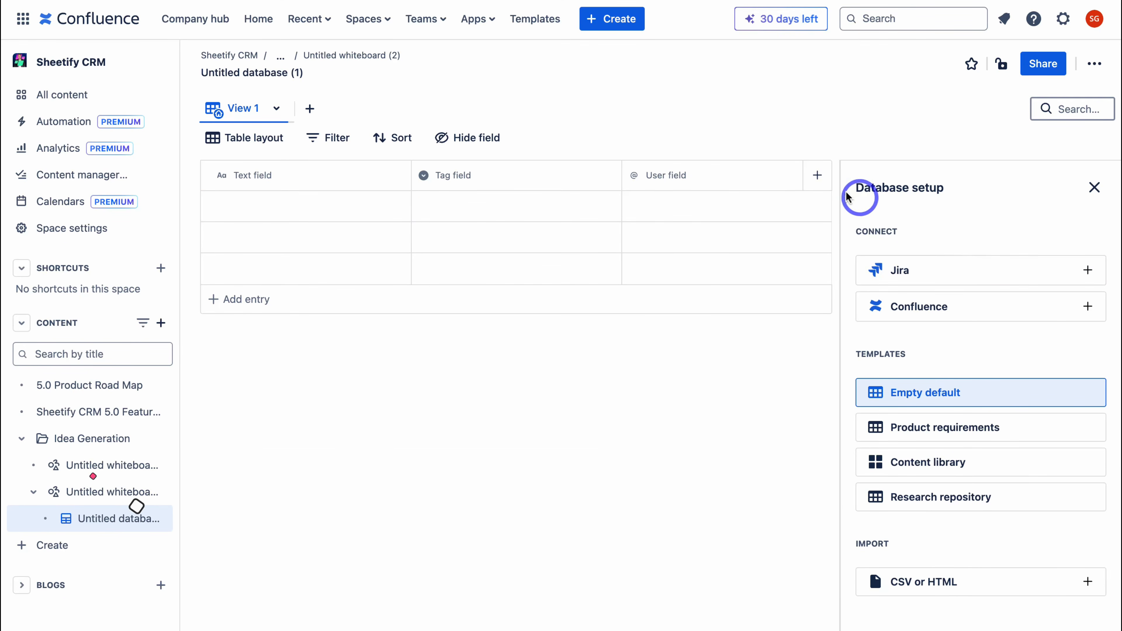
pyautogui.click(817, 176)
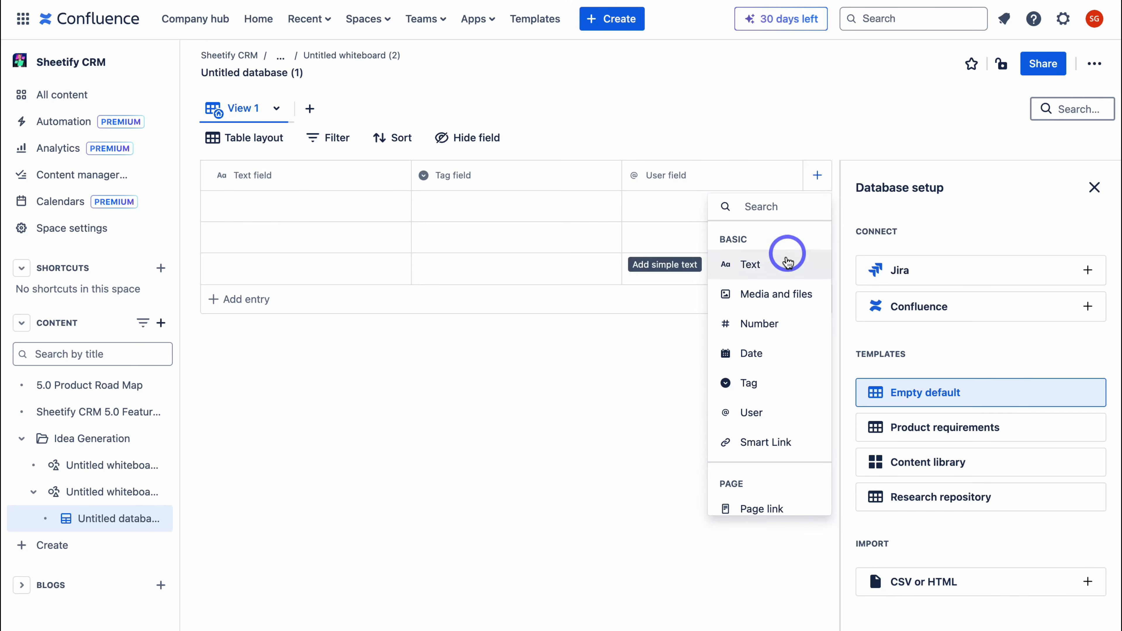
pyautogui.click(792, 323)
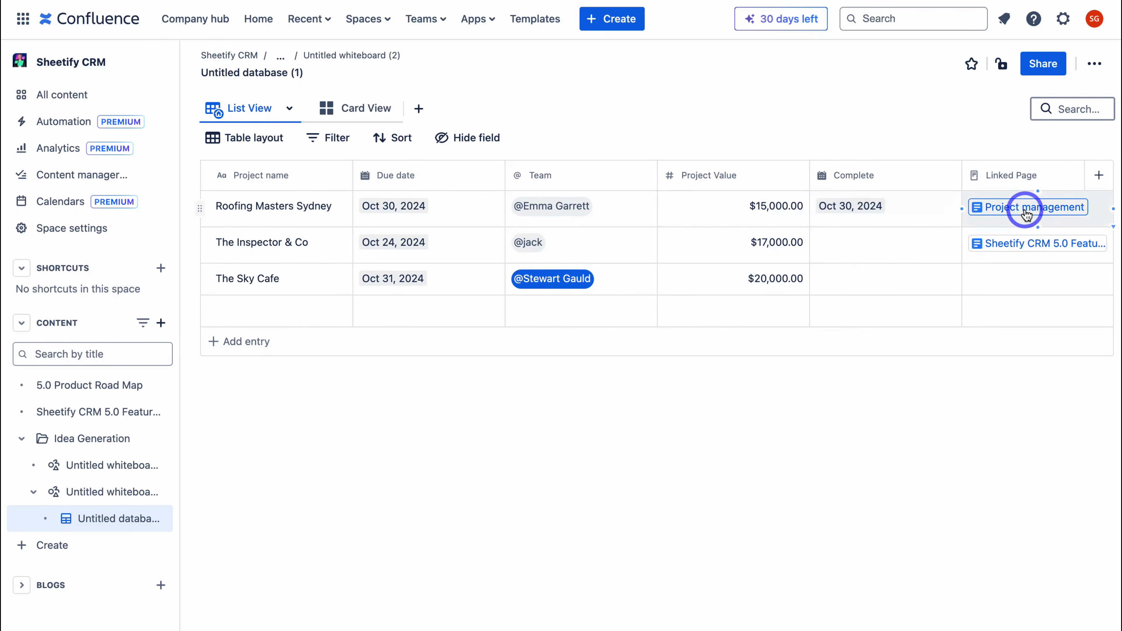
# Link the Project management page to The Sky Cafe entry in the Linked Page field
pyautogui.click(1002, 279)
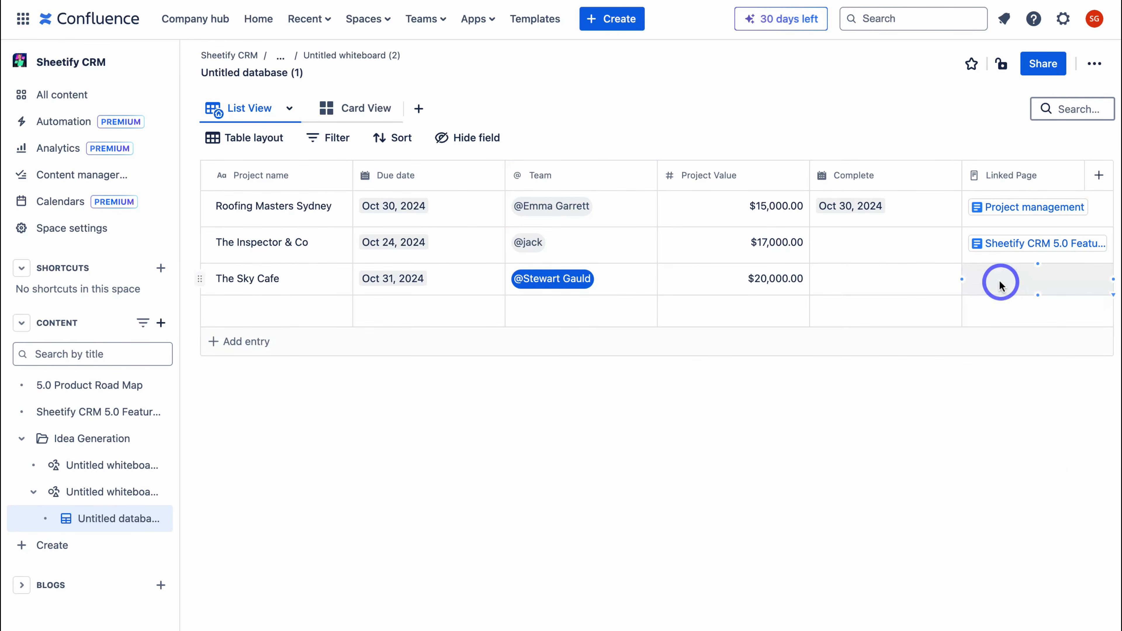
pyautogui.scroll(-3, 1045, 377)
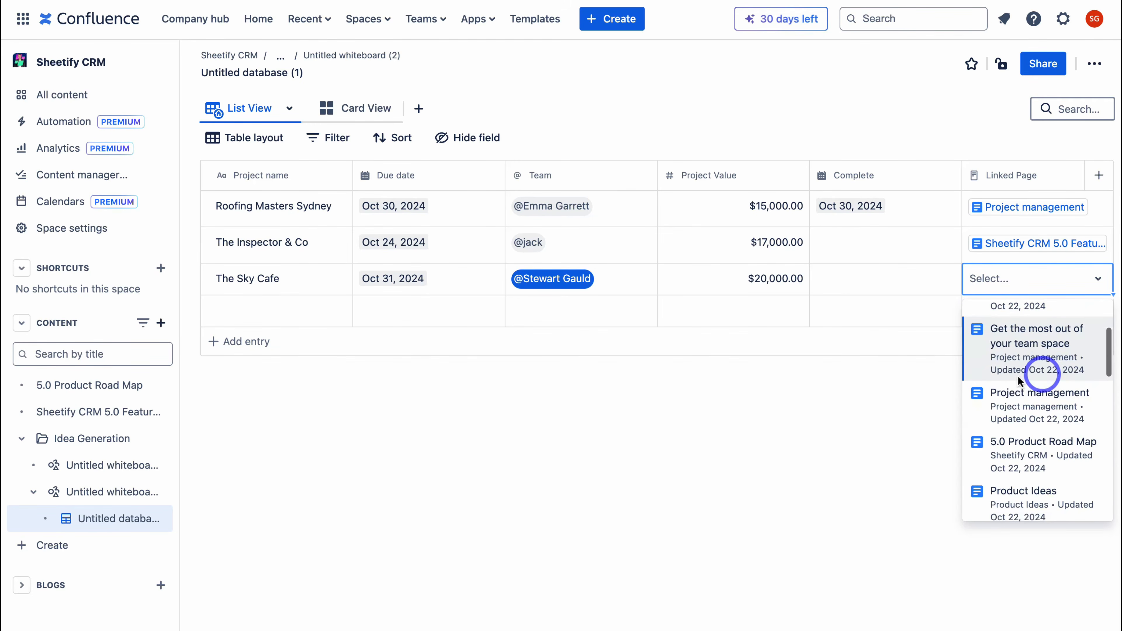
pyautogui.click(1036, 406)
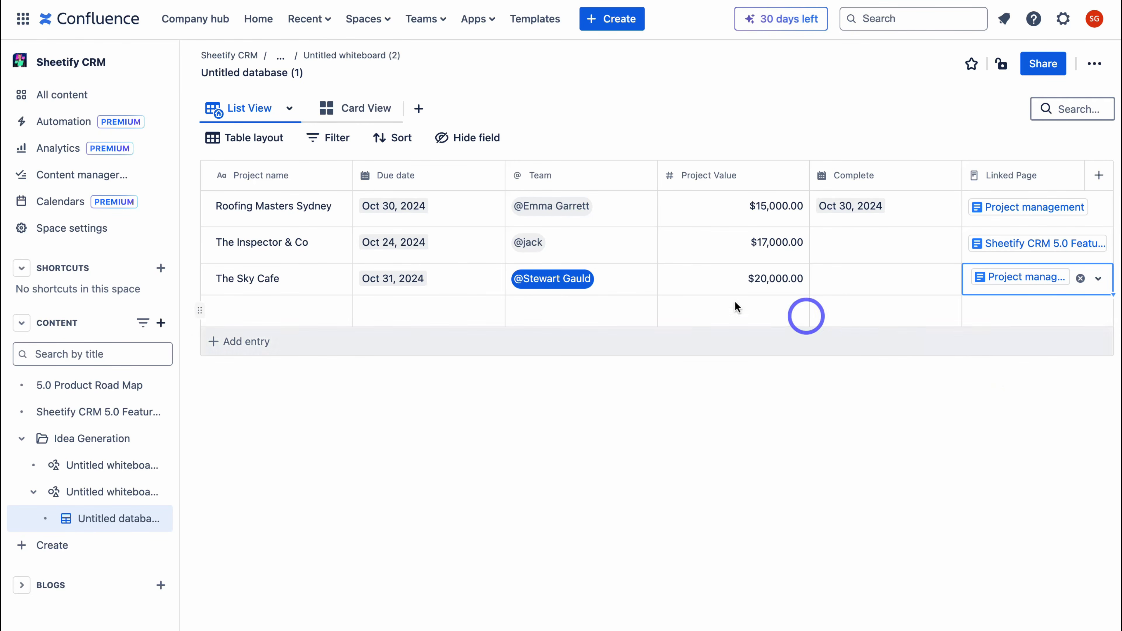
# View the entries in Card View, open the details of The Inspector & Co and the empty card, and return to Home
pyautogui.click(350, 111)
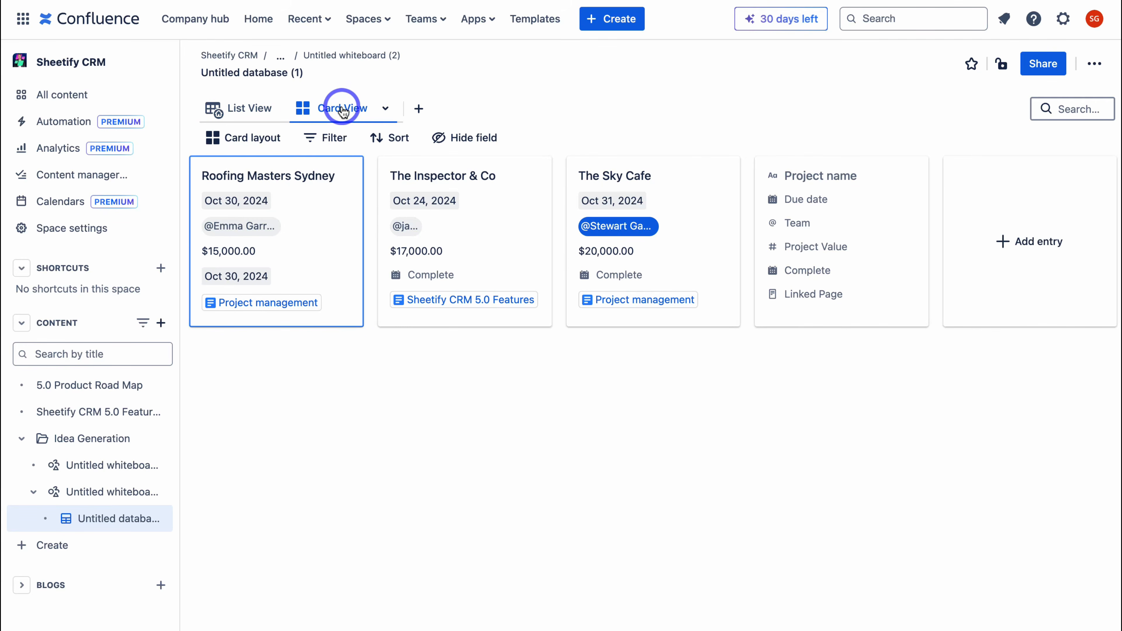
pyautogui.click(478, 251)
pyautogui.click(784, 220)
pyautogui.click(419, 109)
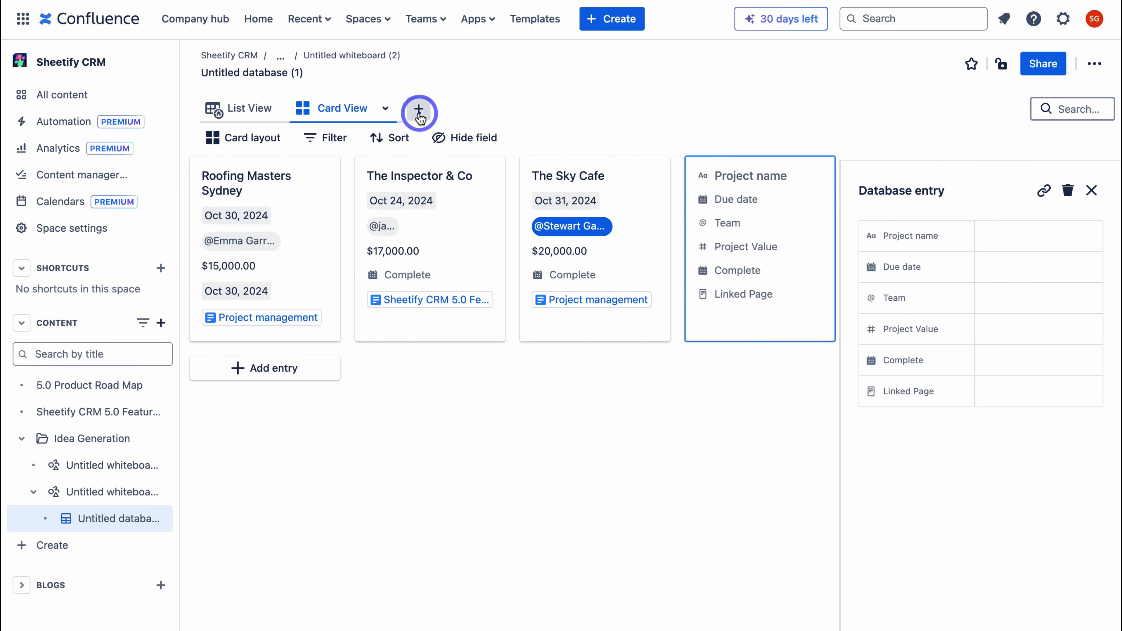
pyautogui.click(263, 23)
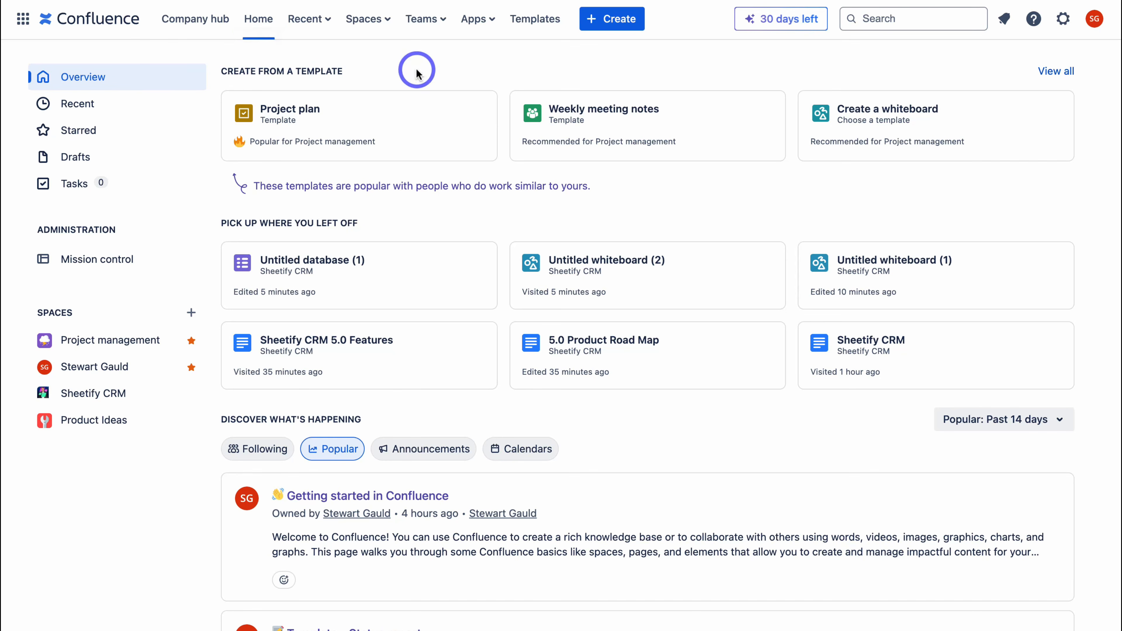